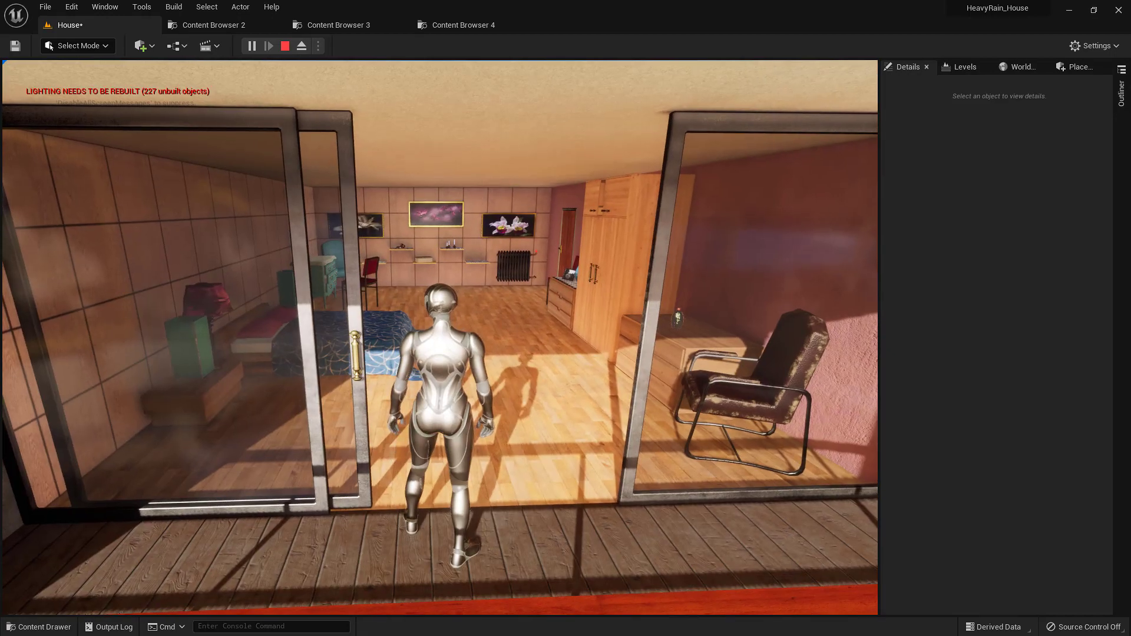
Step: Stop the running play session and test opening the bathroom's shower door in a new play session
key("Escape")
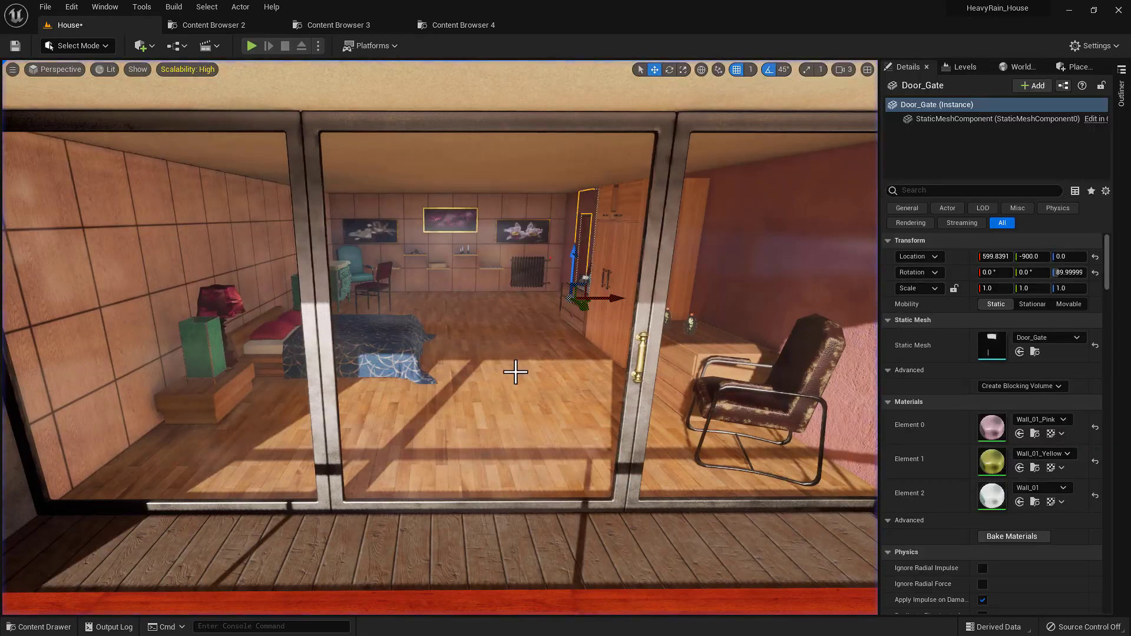
key("s")
right_click_drag(516, 372, 547, 387)
key("w")
key("w")
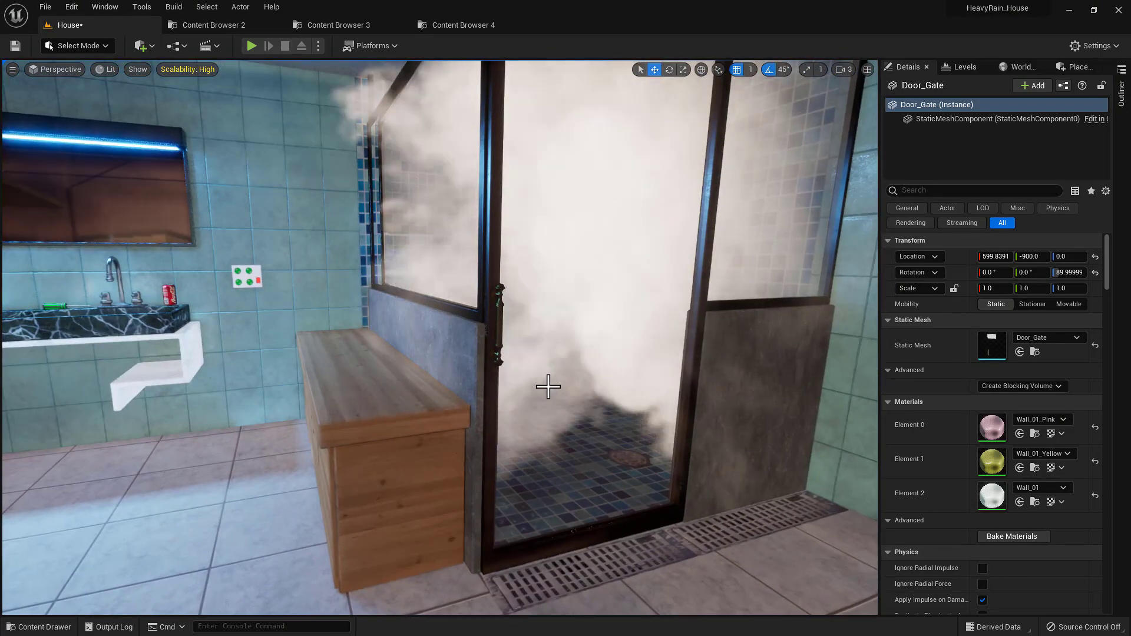
key("alt+p")
key("w")
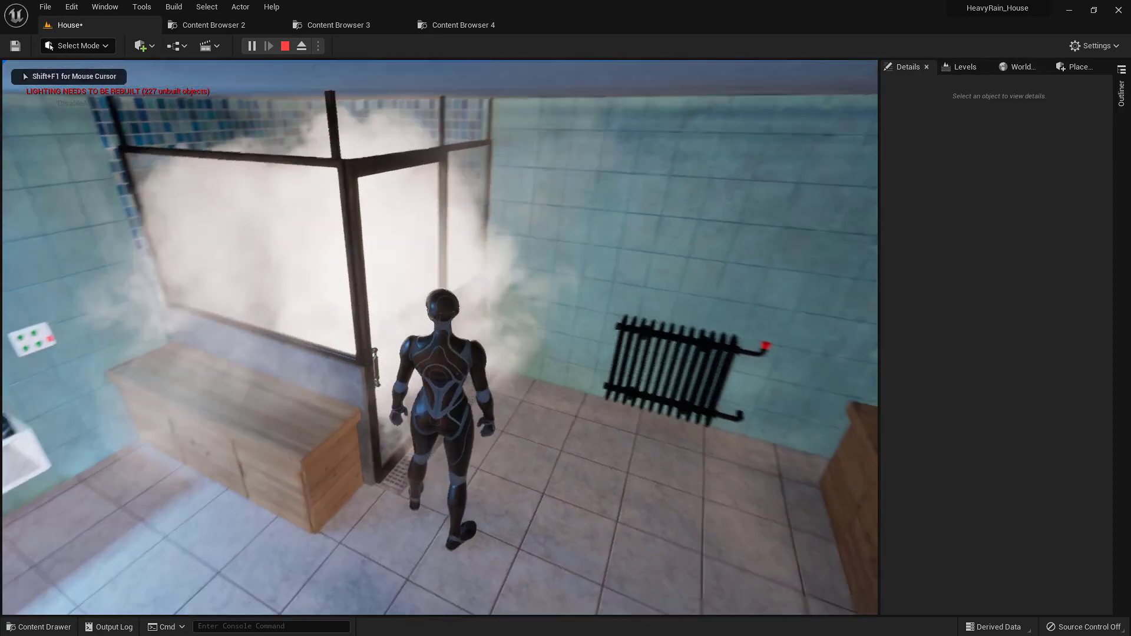
key("e")
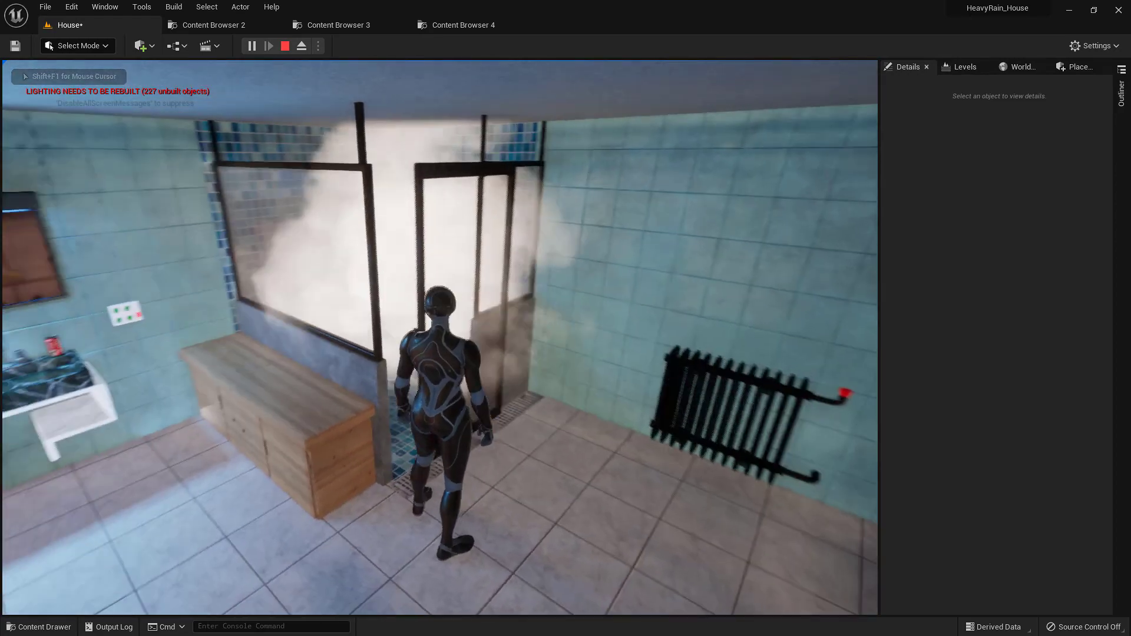
key("Escape")
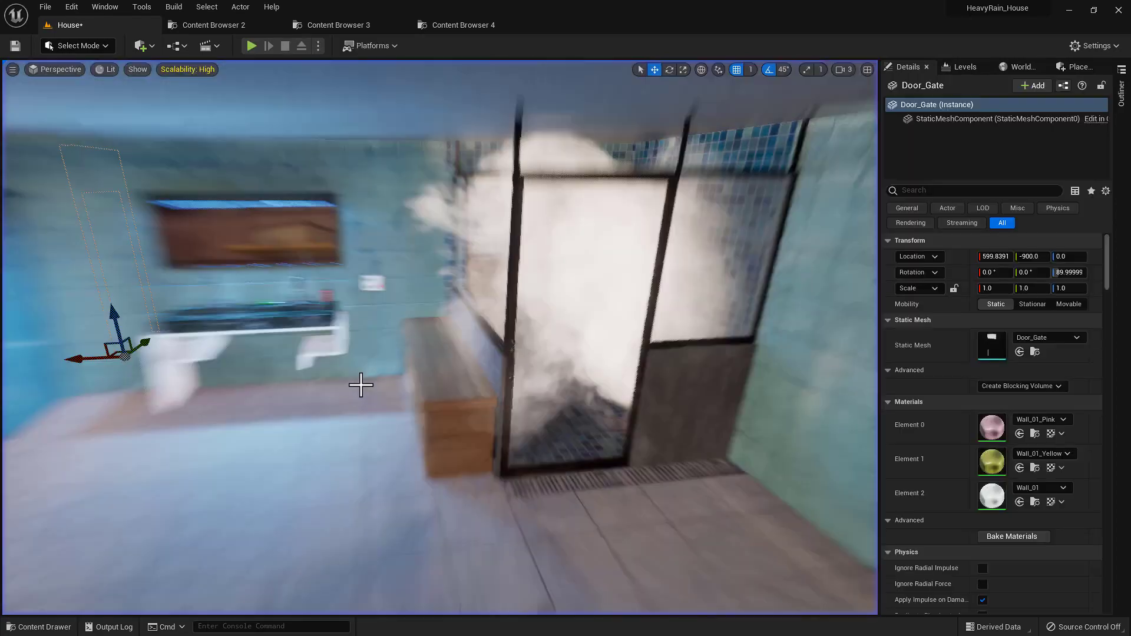
Step: Switch to Maya, hide the Door and Door_Frame meshes, and unhide the Window mesh
key("w")
right_click_drag(490, 348, 436, 325)
key("alt+Tab")
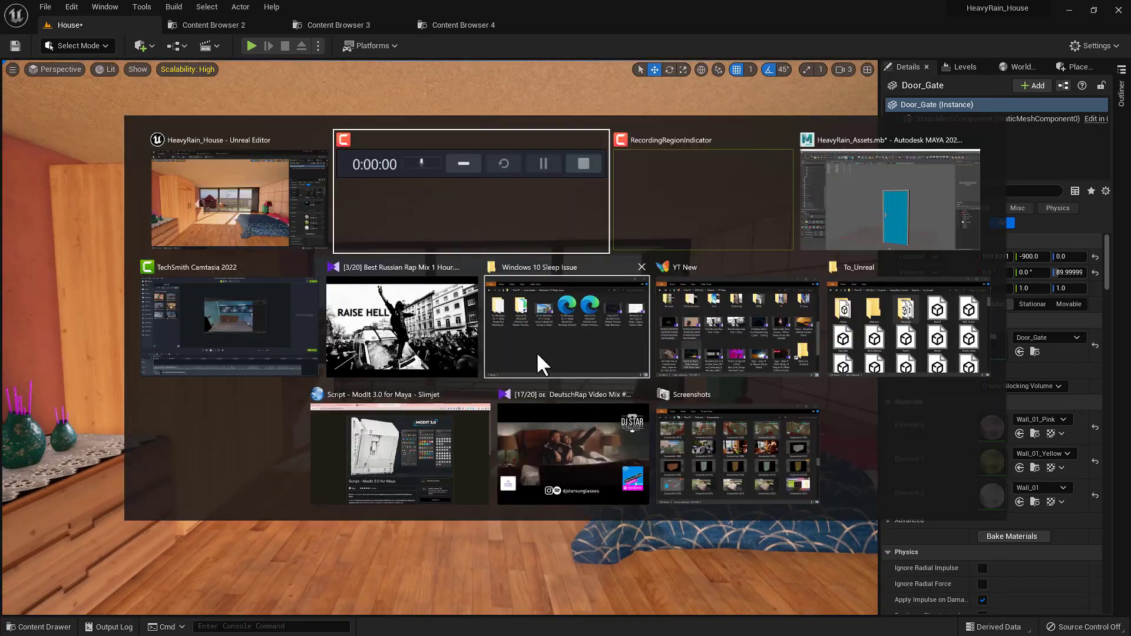
left_click(911, 229)
left_click_drag(619, 306, 584, 314)
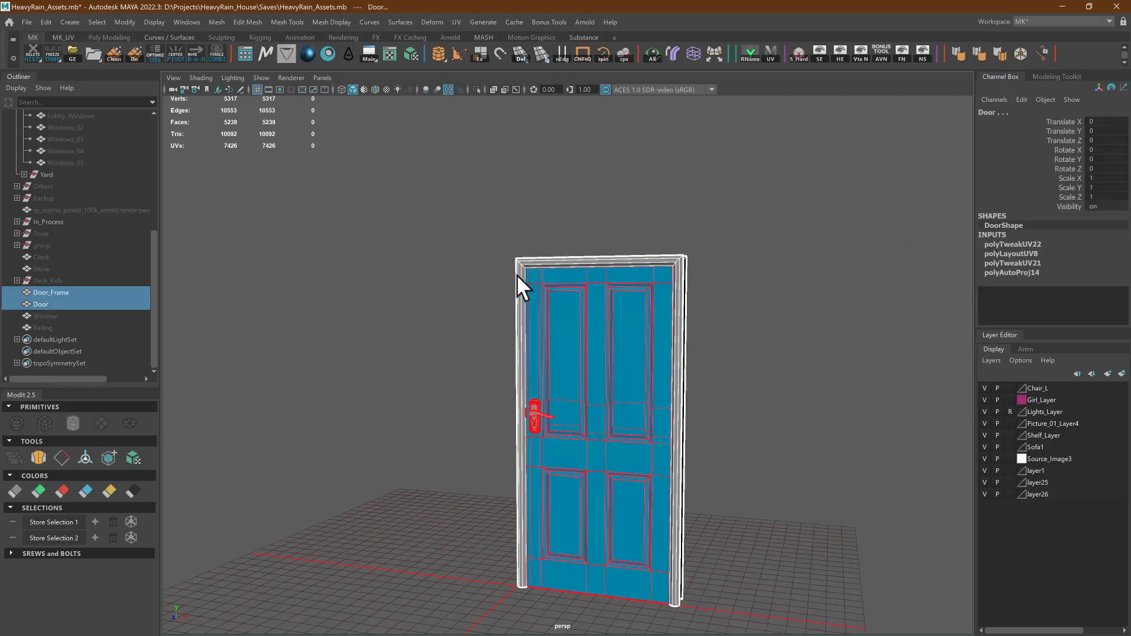
key("ctrl+h")
left_click(44, 313)
key("shift+h")
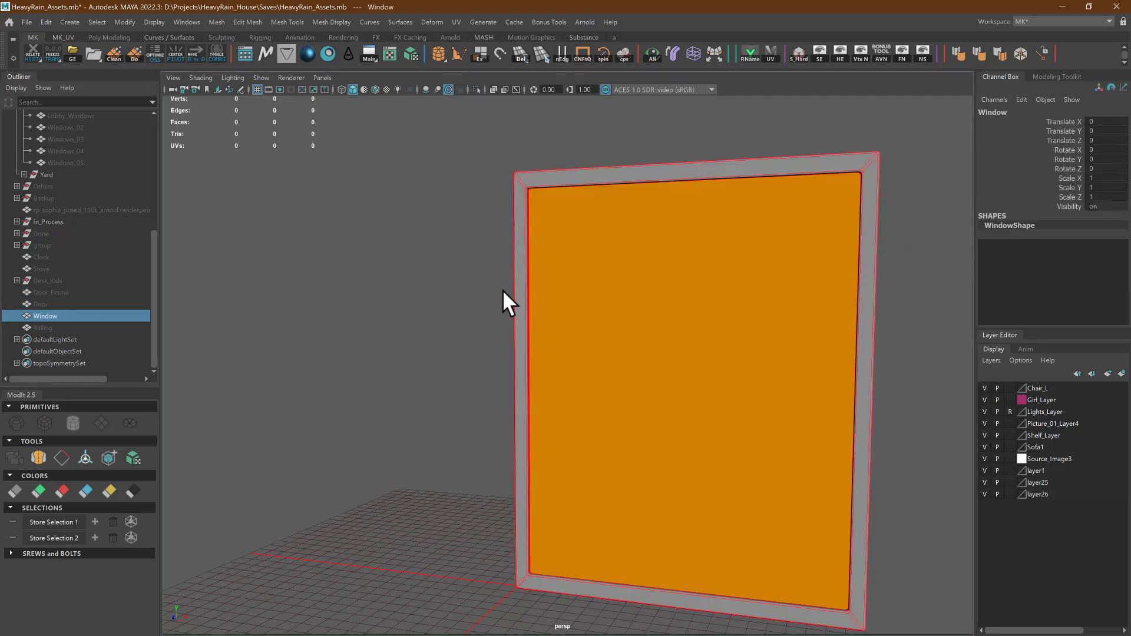
Step: Examine the Window mesh's proportions and dimensions from several angles, comparing it with the bedroom windows in Unreal Editor
left_click(492, 287)
left_click_drag(612, 292, 659, 301, "alt")
left_click_drag(535, 253, 536, 273, "alt")
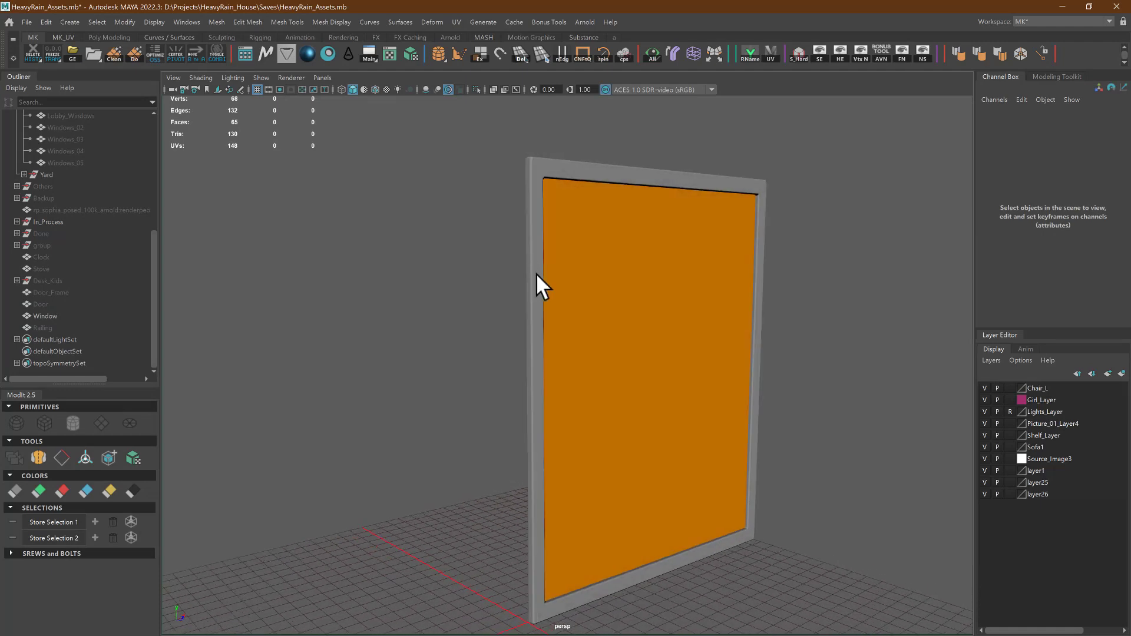
key("alt+Tab")
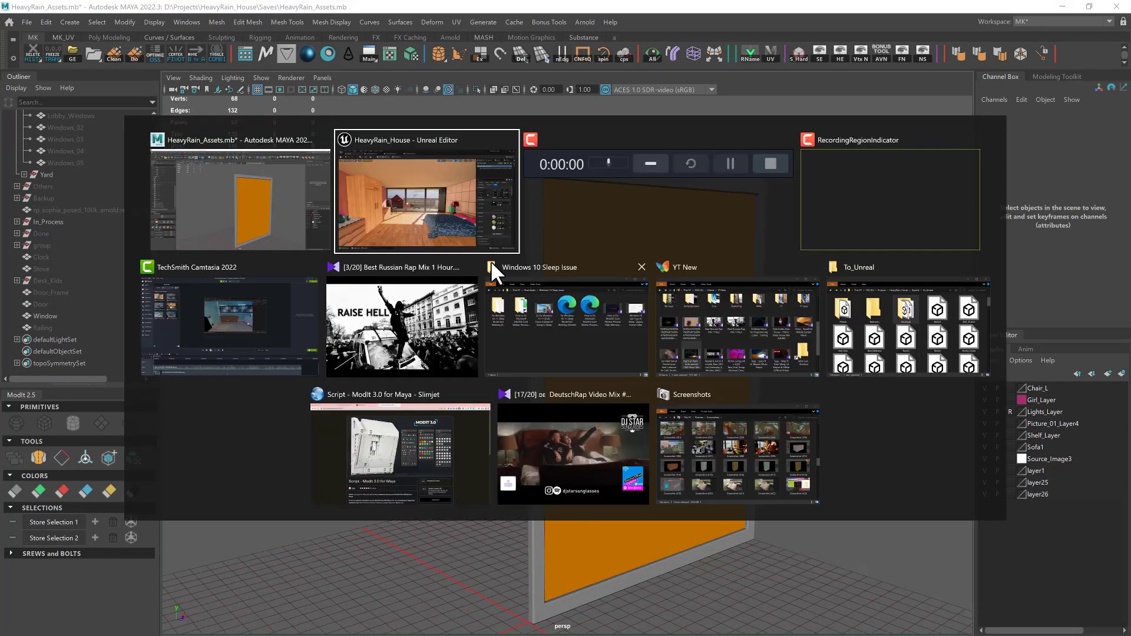
left_click(471, 256)
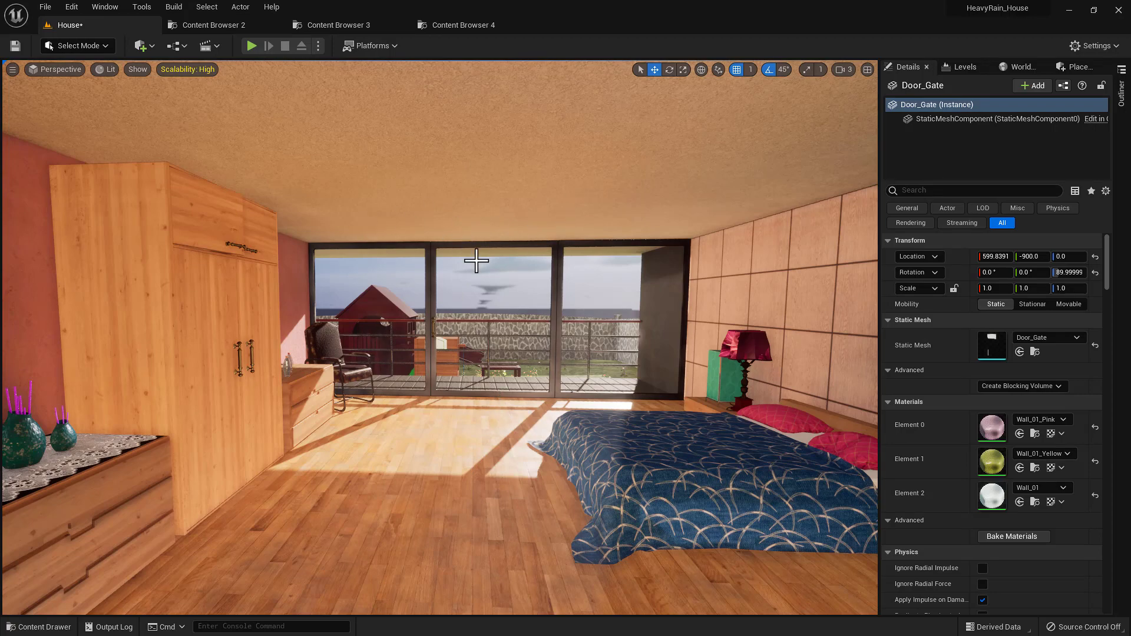
key("alt+Tab")
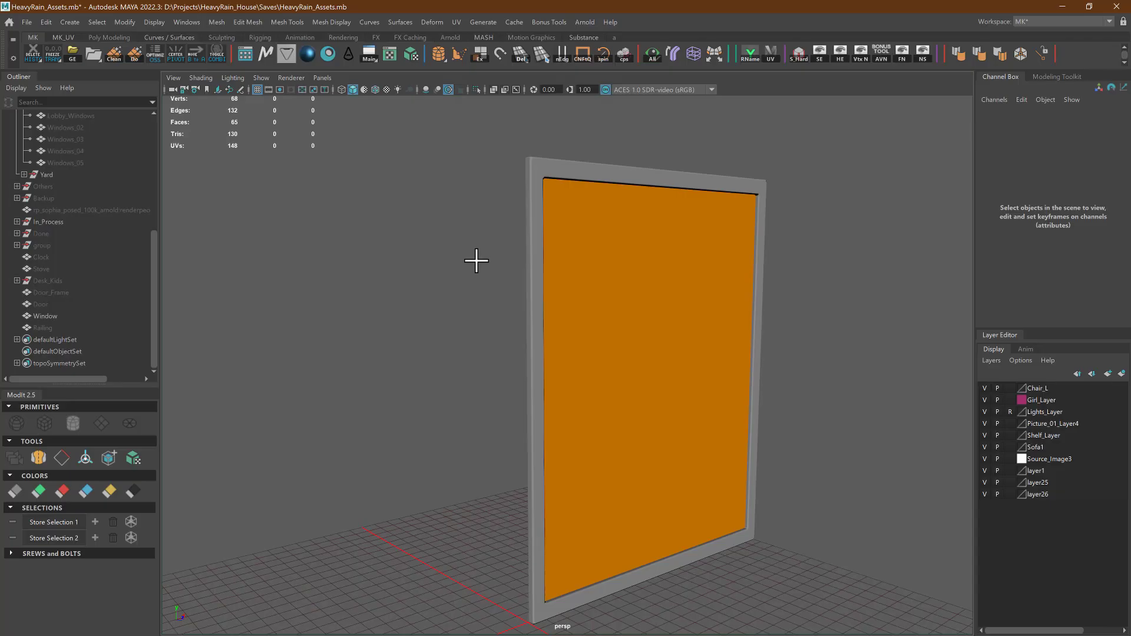
left_click(534, 212)
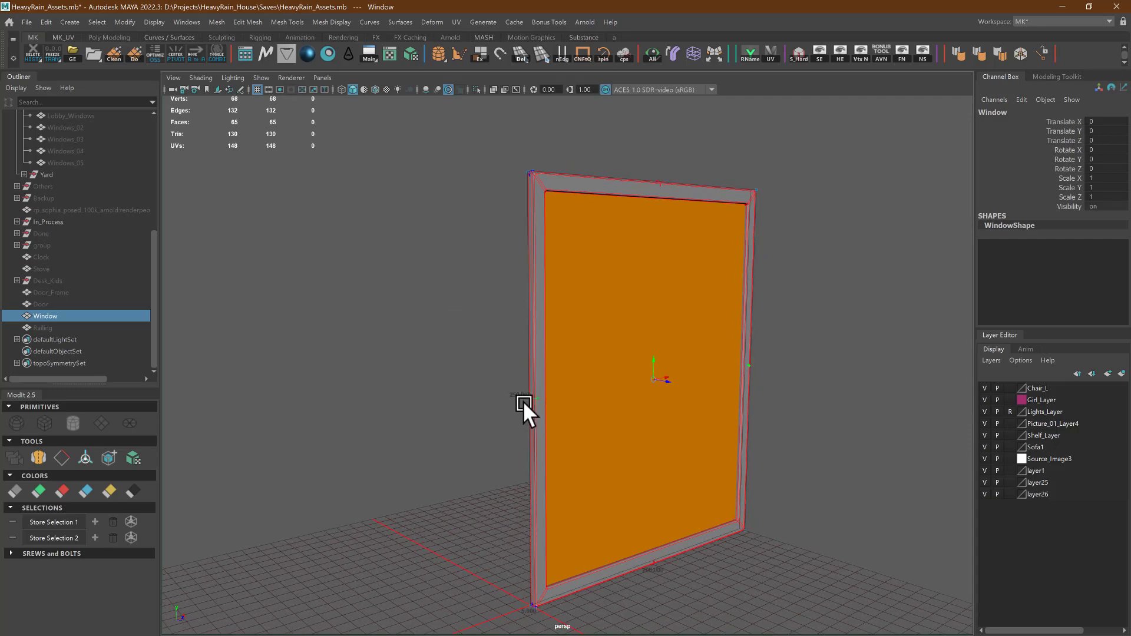
left_click_drag(520, 401, 625, 516, "alt")
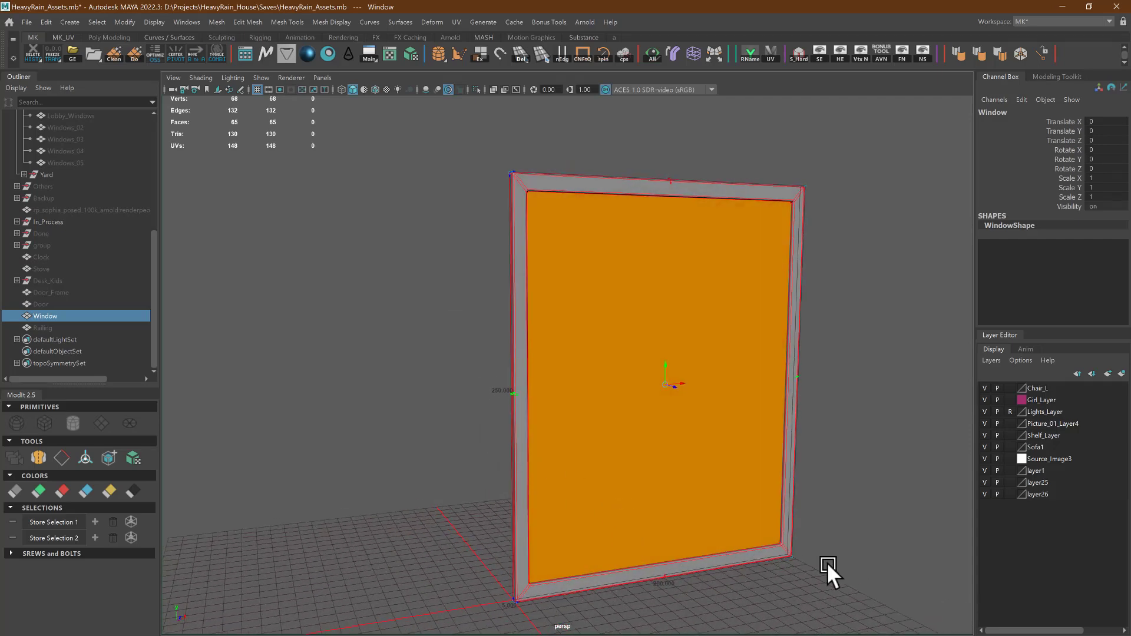
middle_click_drag(811, 440, 768, 422, "alt")
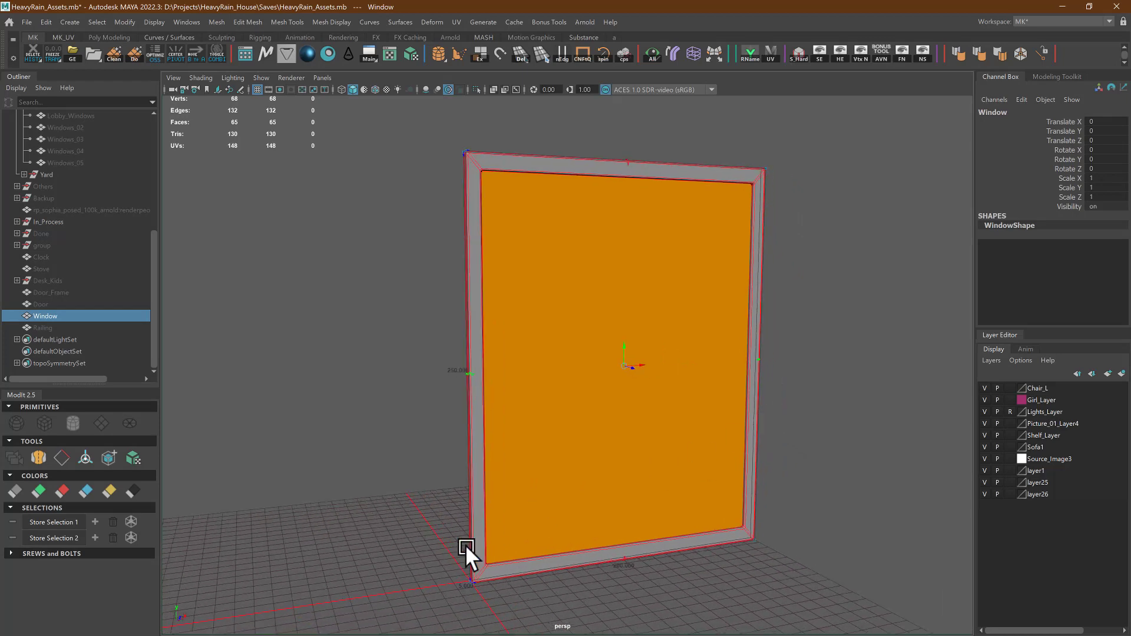
left_click_drag(440, 565, 413, 342, "alt")
left_click_drag(446, 239, 411, 270, "alt")
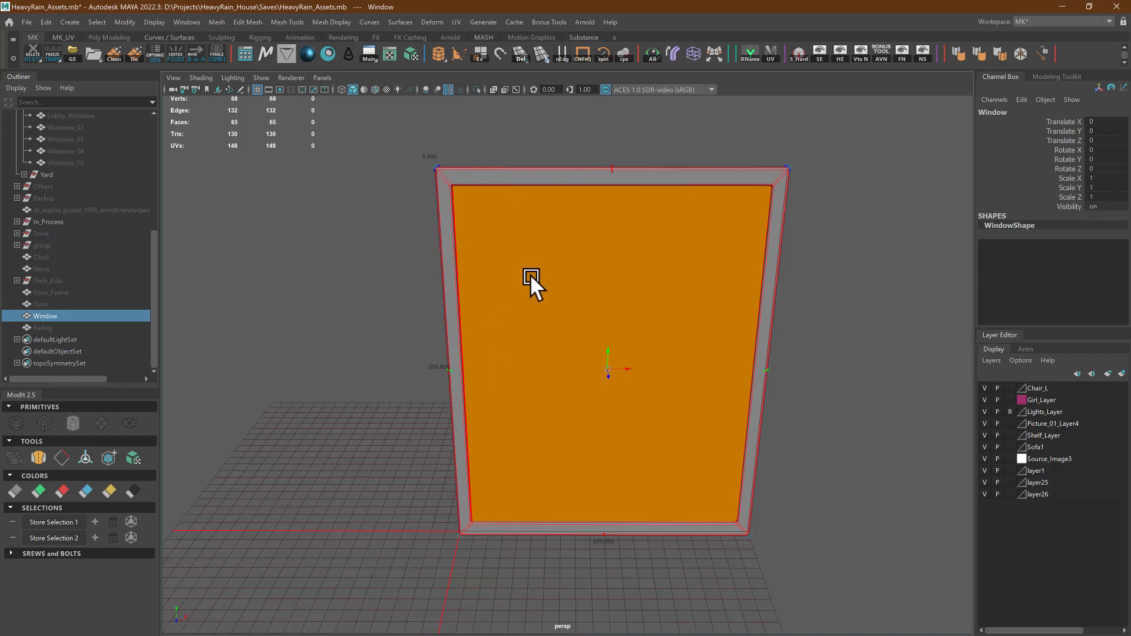
Step: Switch to Unreal Editor and select the balcony window panel nearest the bedside lamp for a closer view
key("alt+Tab")
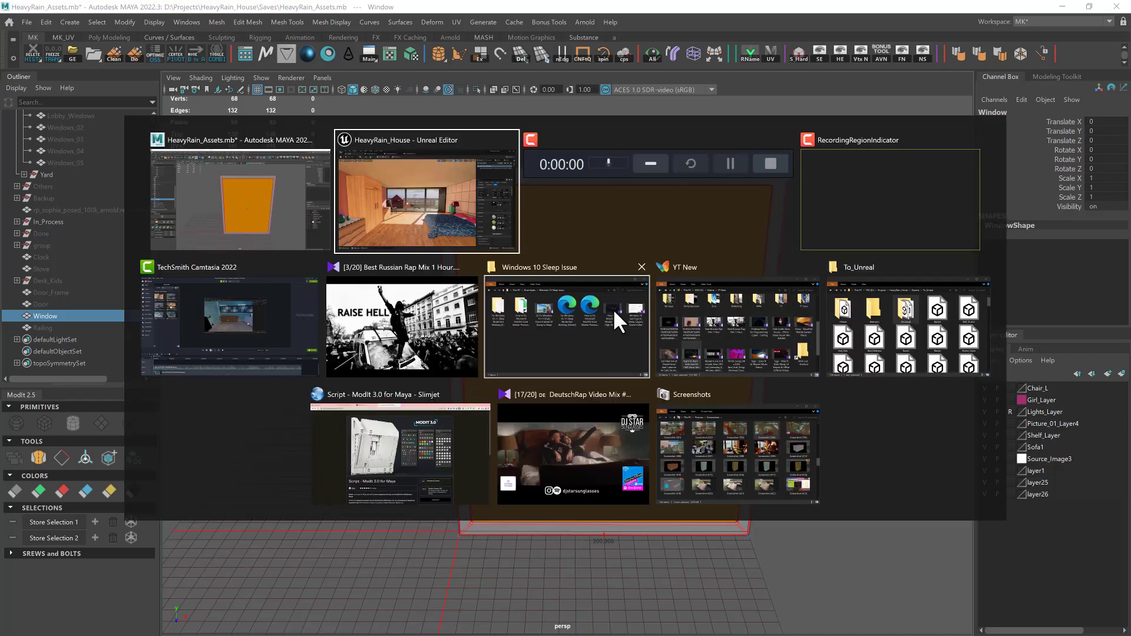
left_click(607, 247)
key("f")
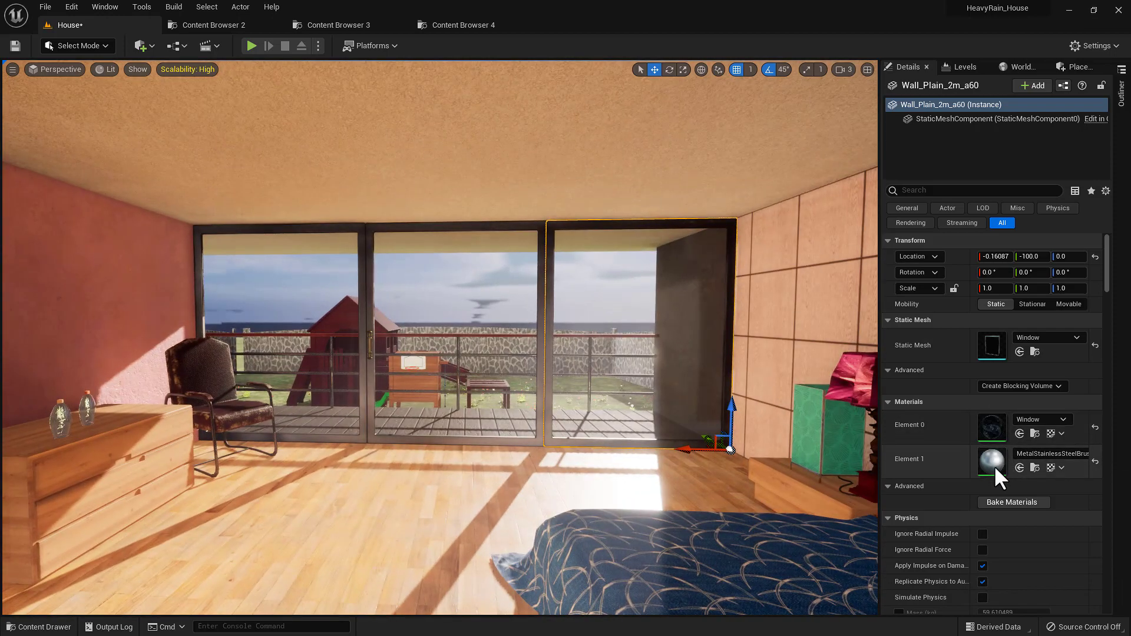
right_click_drag(518, 371, 516, 345)
key("w")
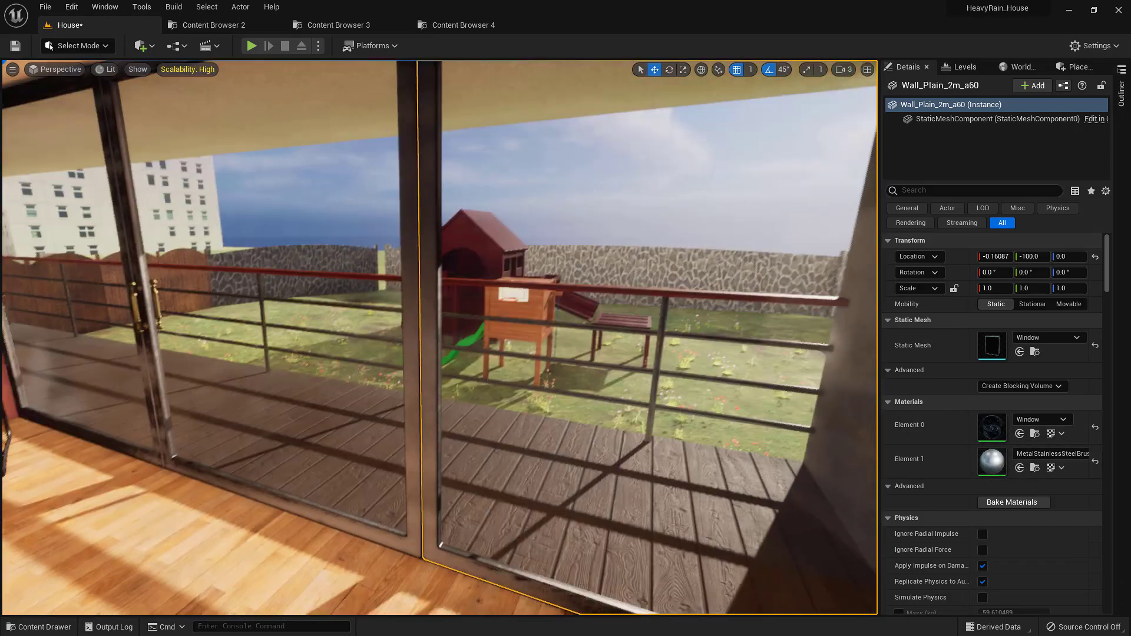
Step: Try the M_Metal_Gold material on Element 1 of the selected window panel, and undo the replacement
left_click(1079, 450)
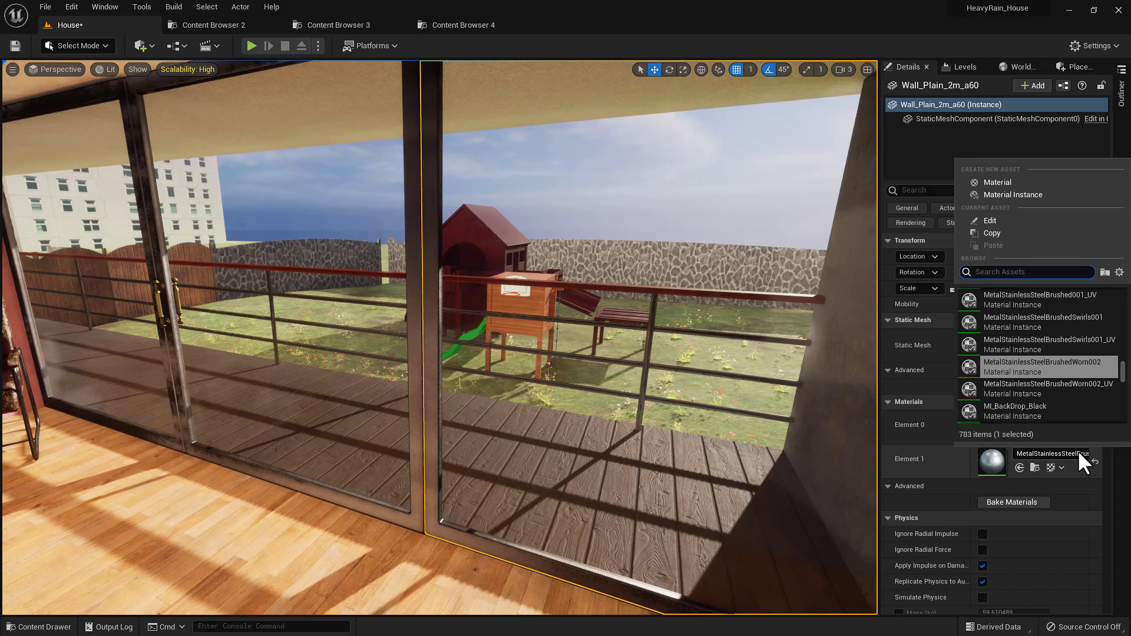
type("gol")
left_click(1020, 295)
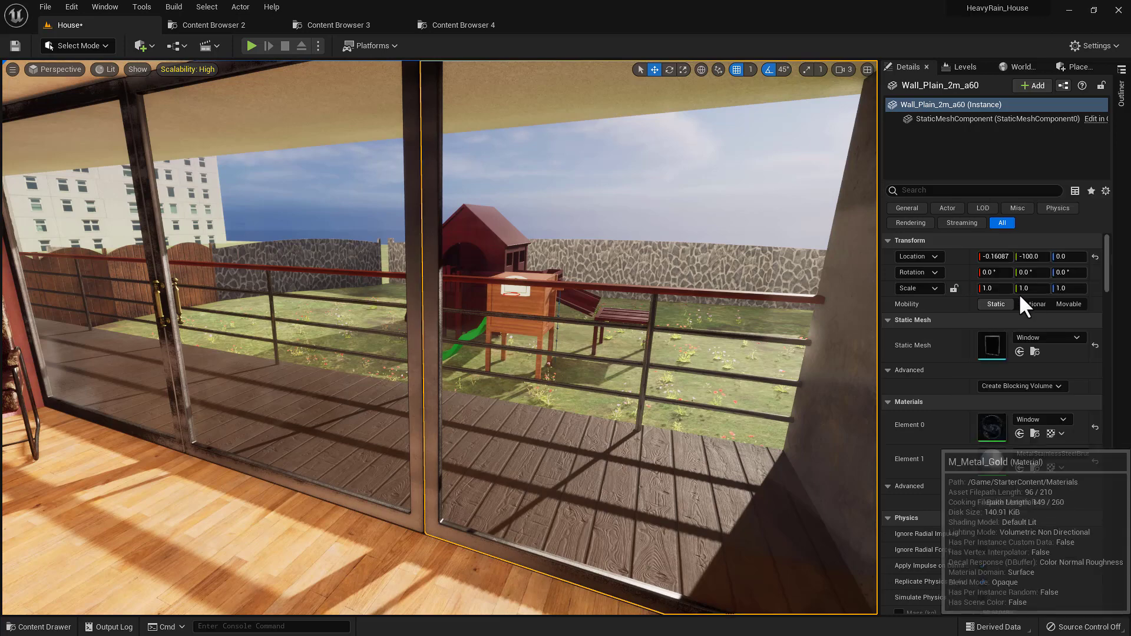
right_click_drag(462, 388, 505, 373)
key("ctrl+z")
scroll(430, 416, "down", 3)
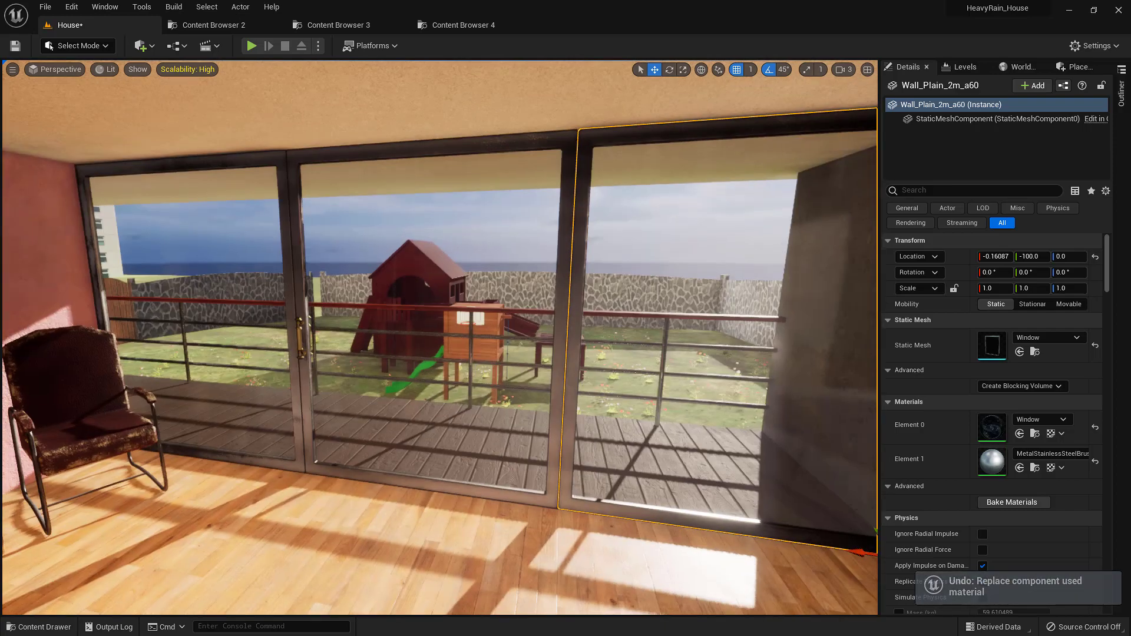
Step: Switch to Maya and examine the Window frame's upper corner and bevelled edges up close
key("alt+Tab")
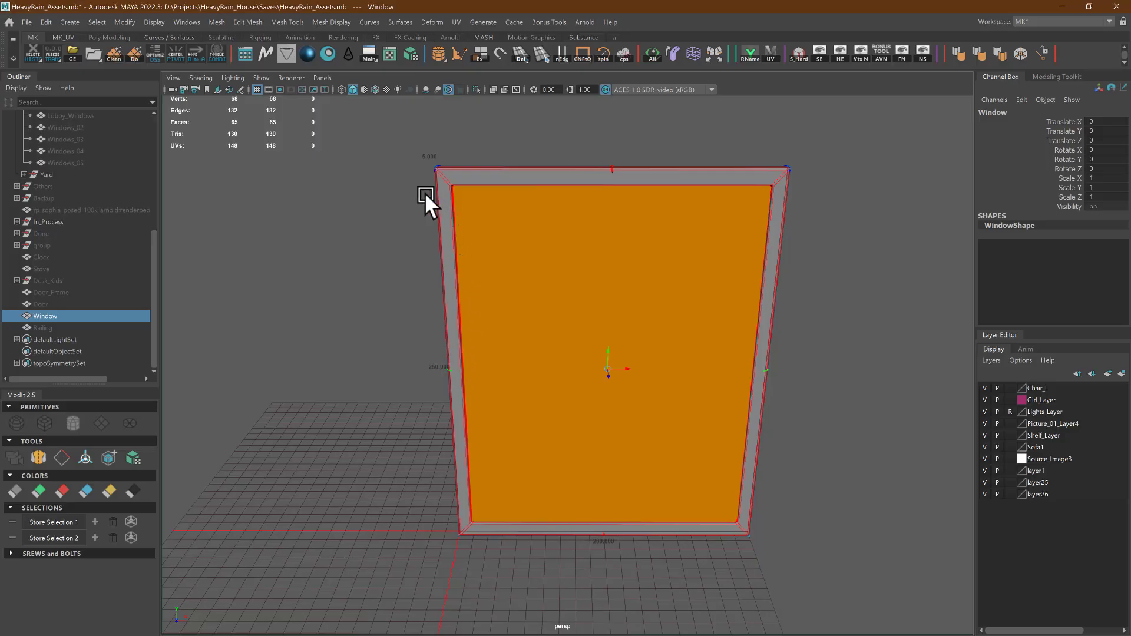
left_click(406, 167)
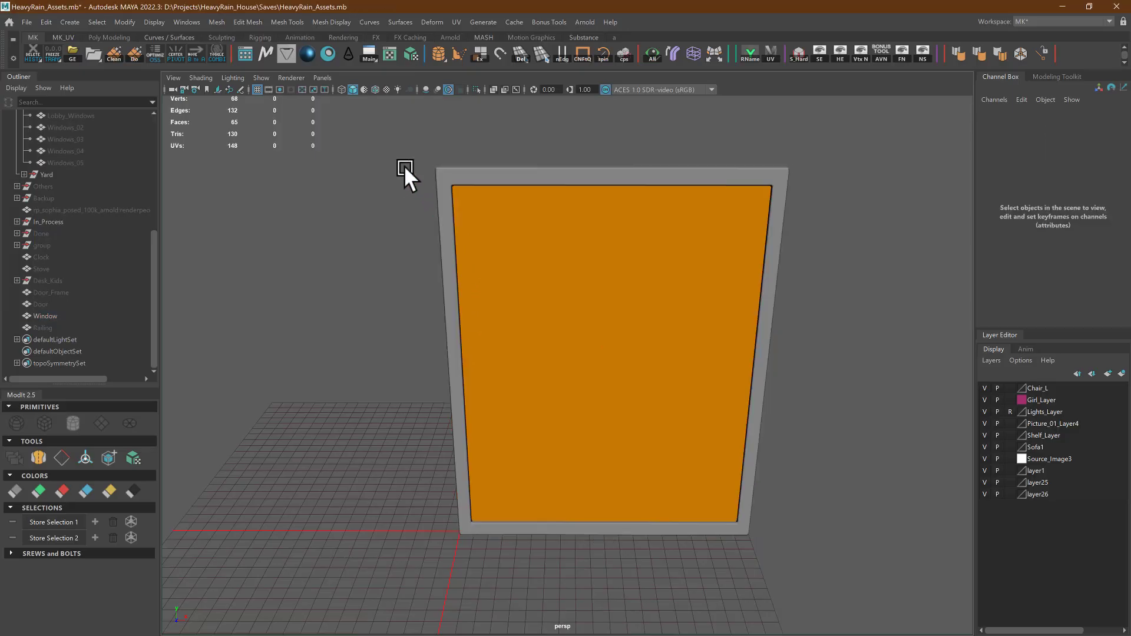
left_click_drag(407, 166, 430, 179, "alt")
middle_click_drag(430, 180, 492, 327, "alt")
right_click_drag(492, 327, 474, 281, "alt")
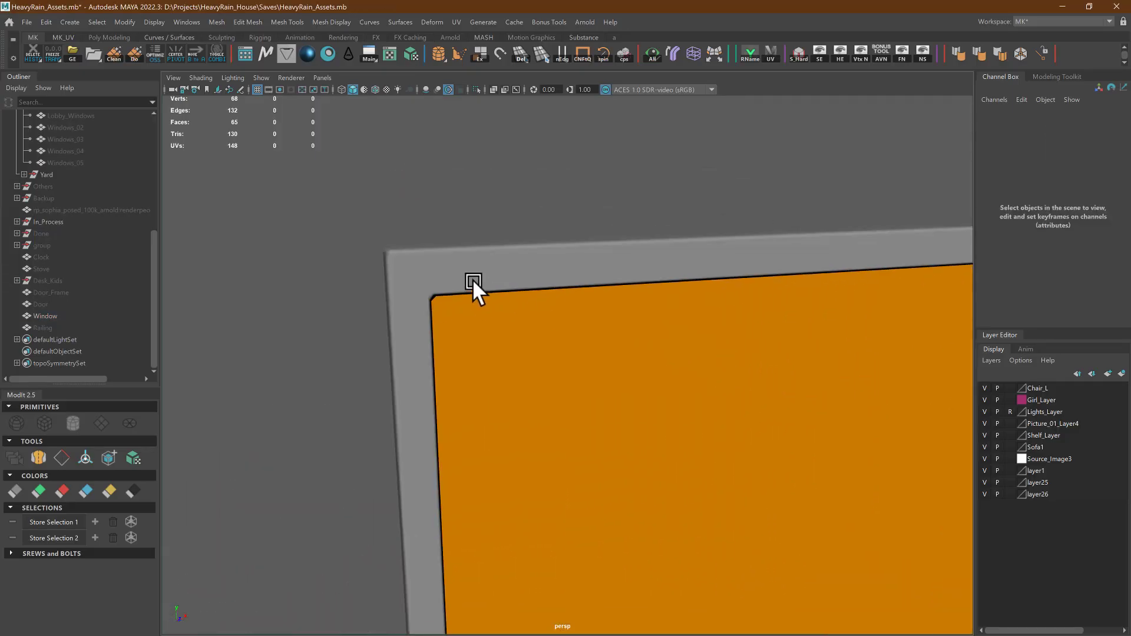
left_click(452, 270)
left_click_drag(453, 259, 488, 253, "alt")
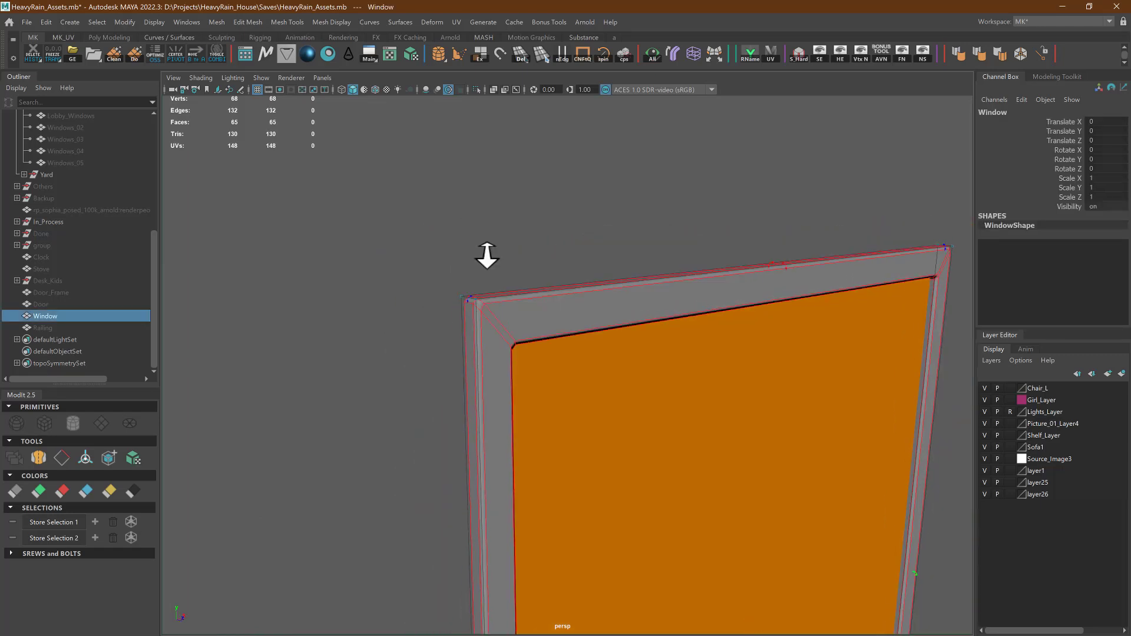
right_click_drag(487, 253, 522, 272, "alt")
left_click_drag(522, 272, 511, 378, "alt")
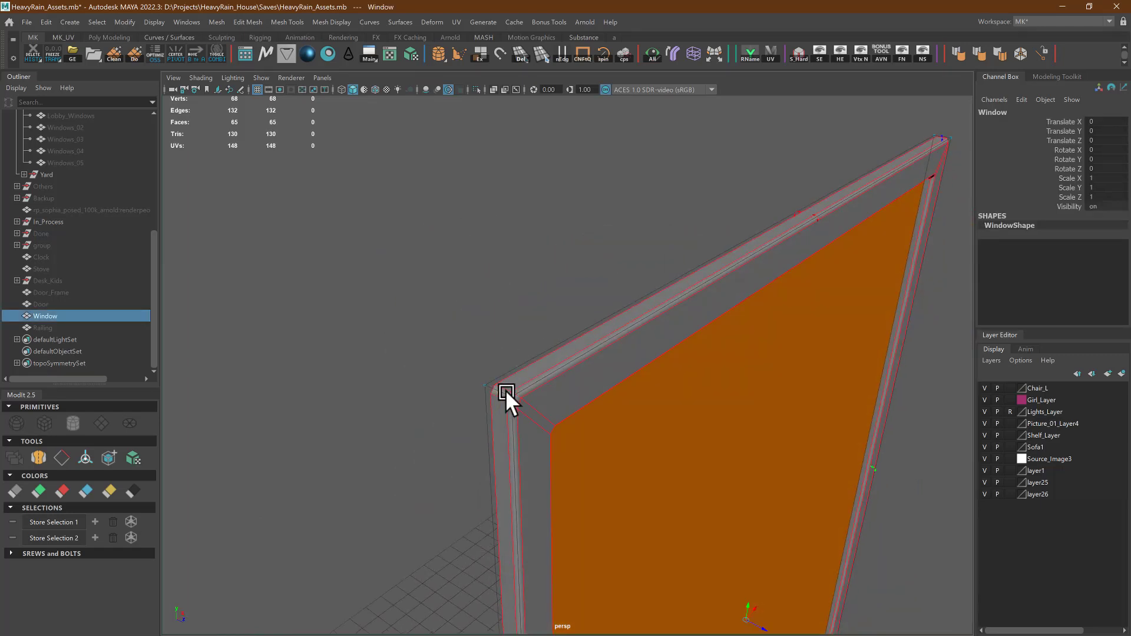
right_click_drag(476, 341, 521, 366, "alt")
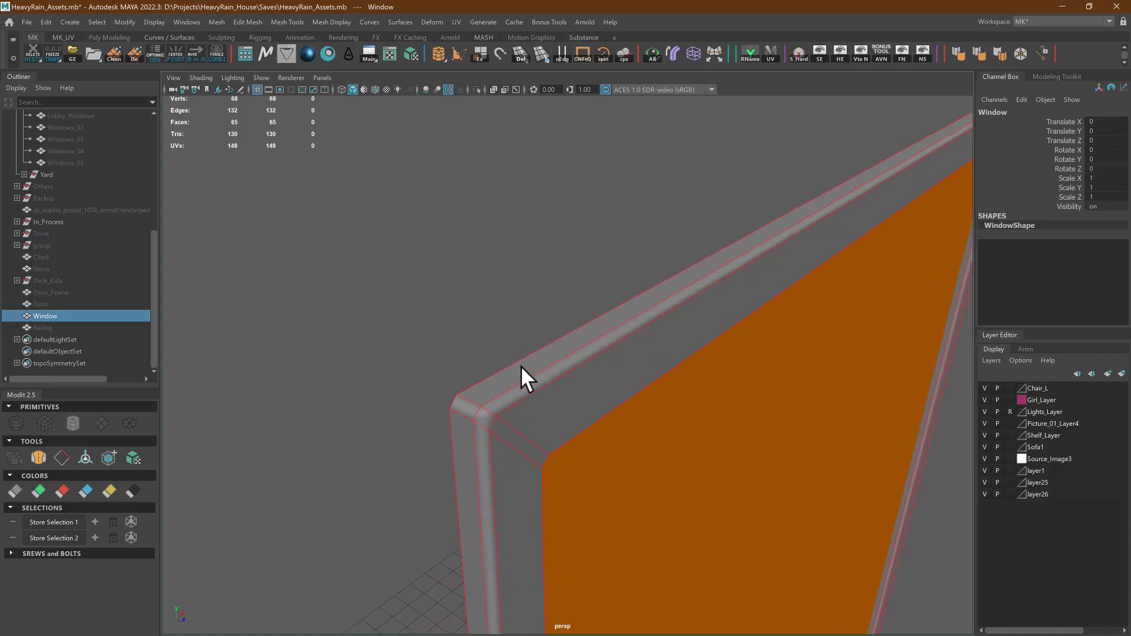
right_click_drag(672, 429, 528, 389, "alt")
left_click_drag(528, 389, 674, 415, "alt")
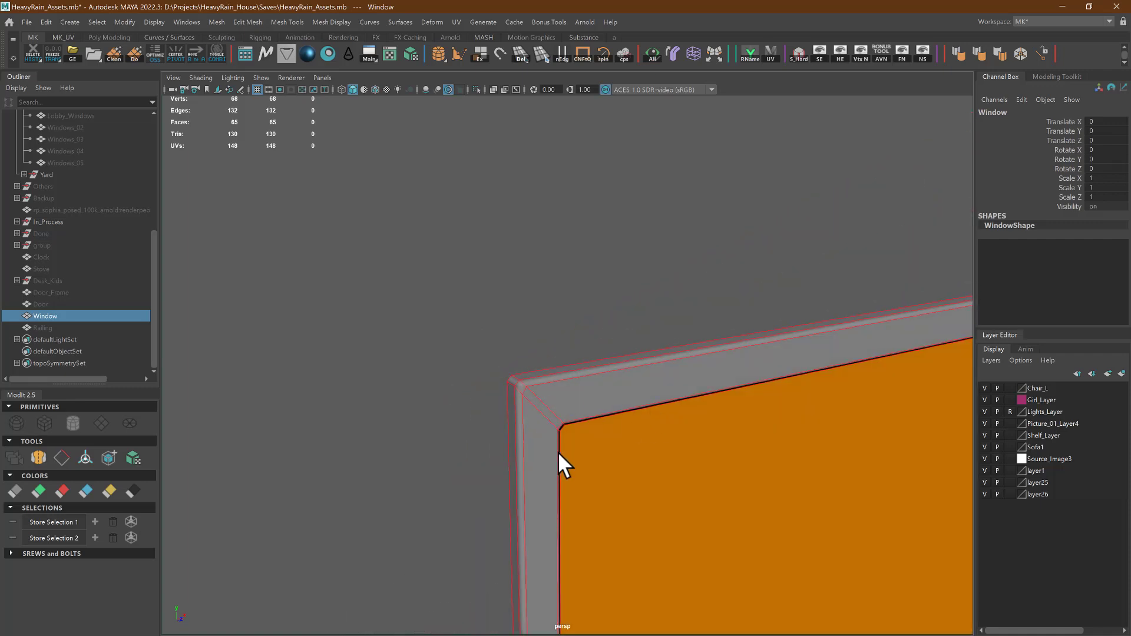
middle_click_drag(558, 466, 433, 318, "alt")
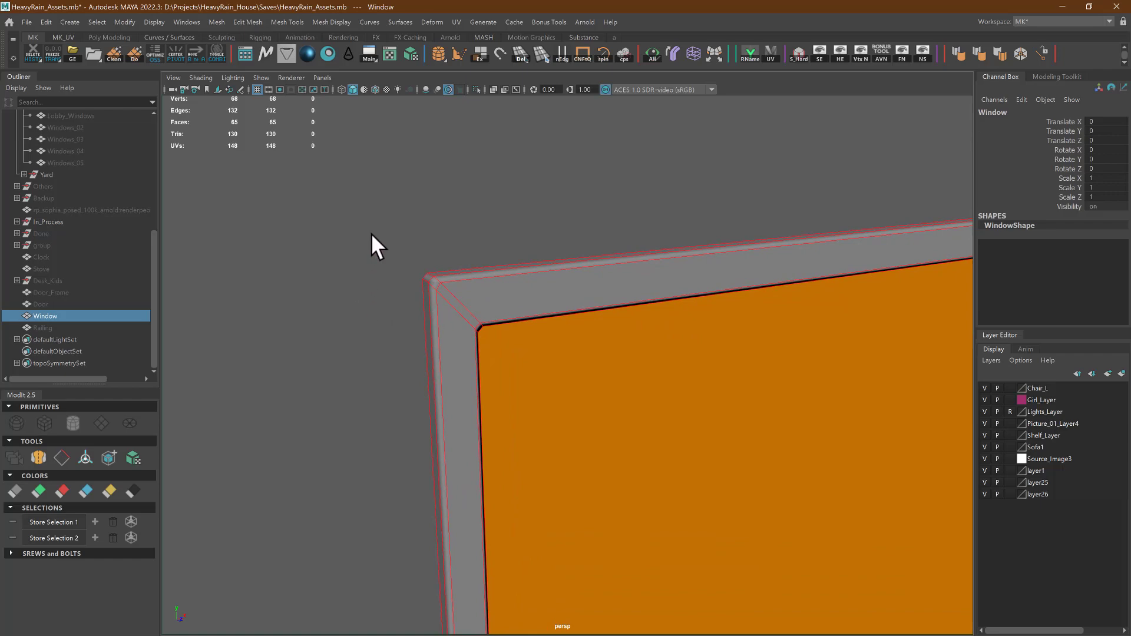
left_click(377, 244)
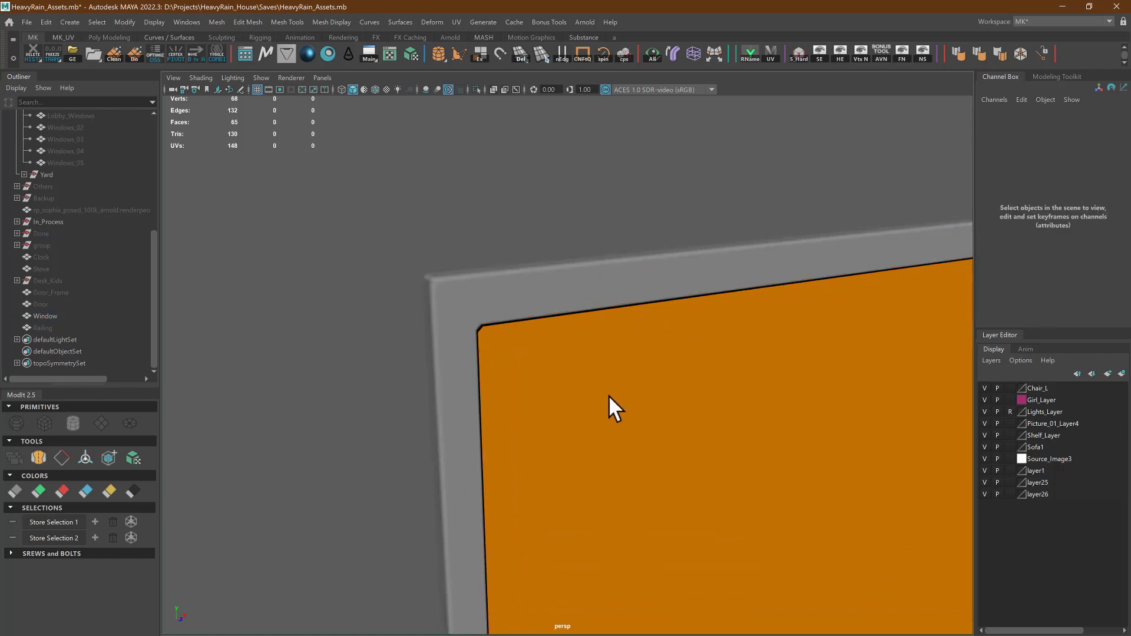
left_click_drag(611, 404, 608, 429, "alt")
Step: In Unreal Editor, duplicate the selected window panel into the room at Y -176 and set the position snap size to 100
key("alt+Tab")
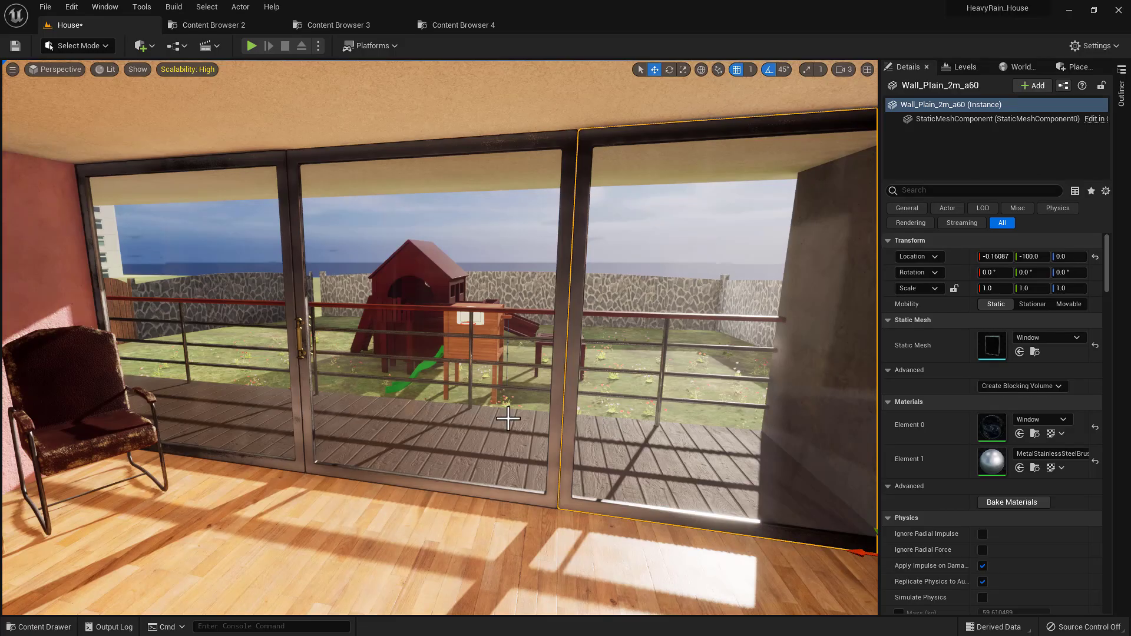
right_click_drag(603, 458, 611, 428)
key("s")
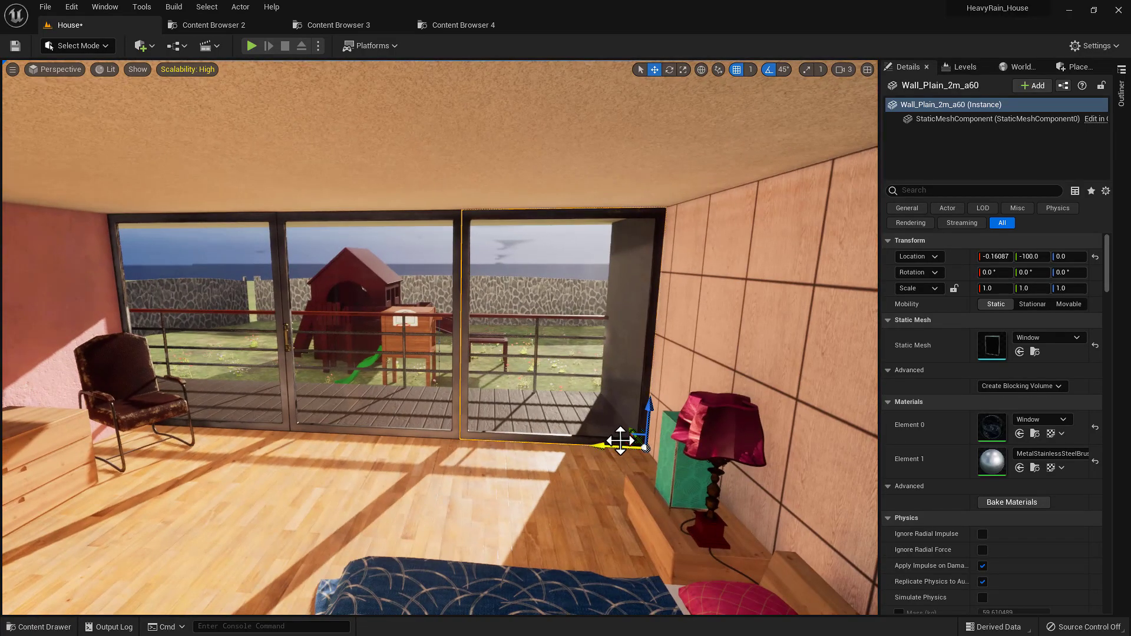
left_click_drag(629, 430, 633, 454, "alt")
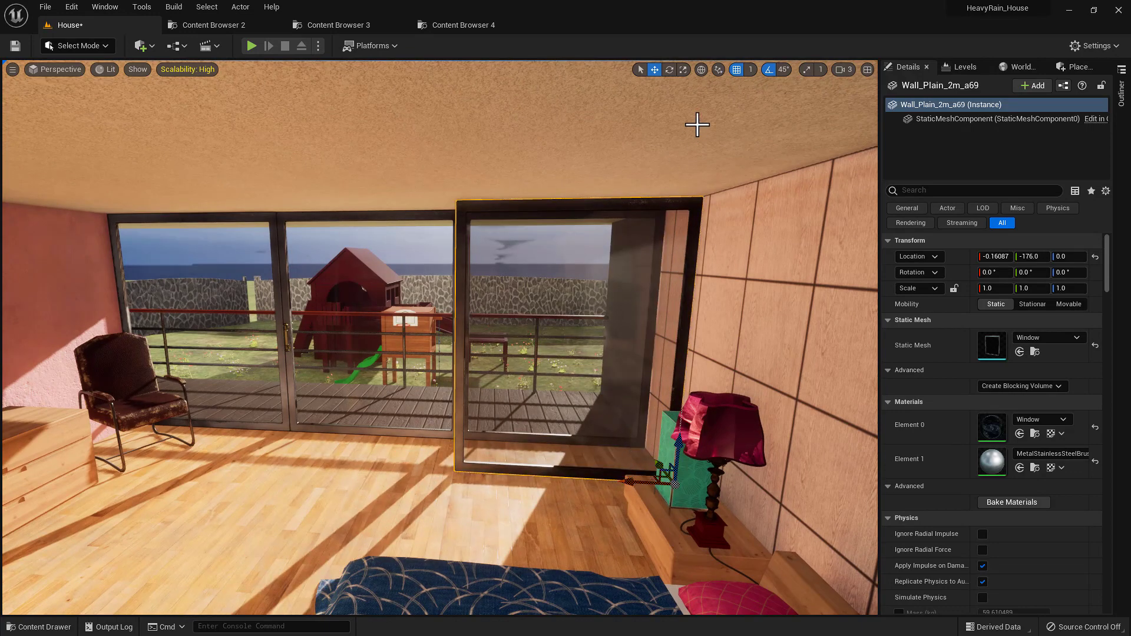
left_click(750, 70)
left_click(769, 150)
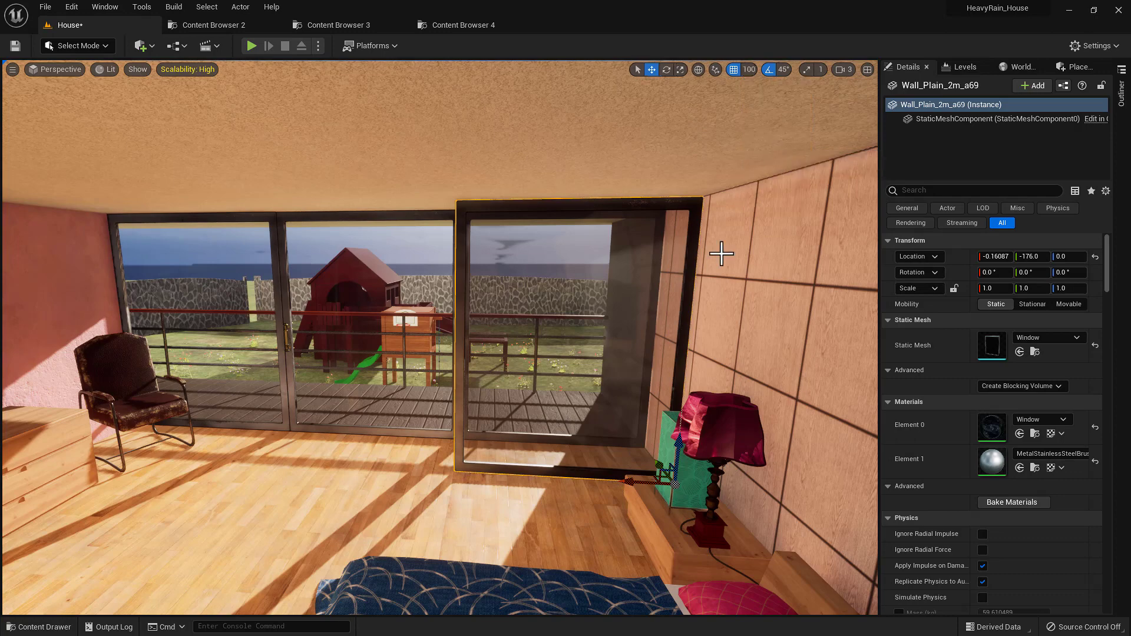
Step: Duplicate the selected window panel along the balcony opening in 2 m increments, placing the farthest copy at X 399.8391
left_click_drag(631, 486, 238, 473, "alt")
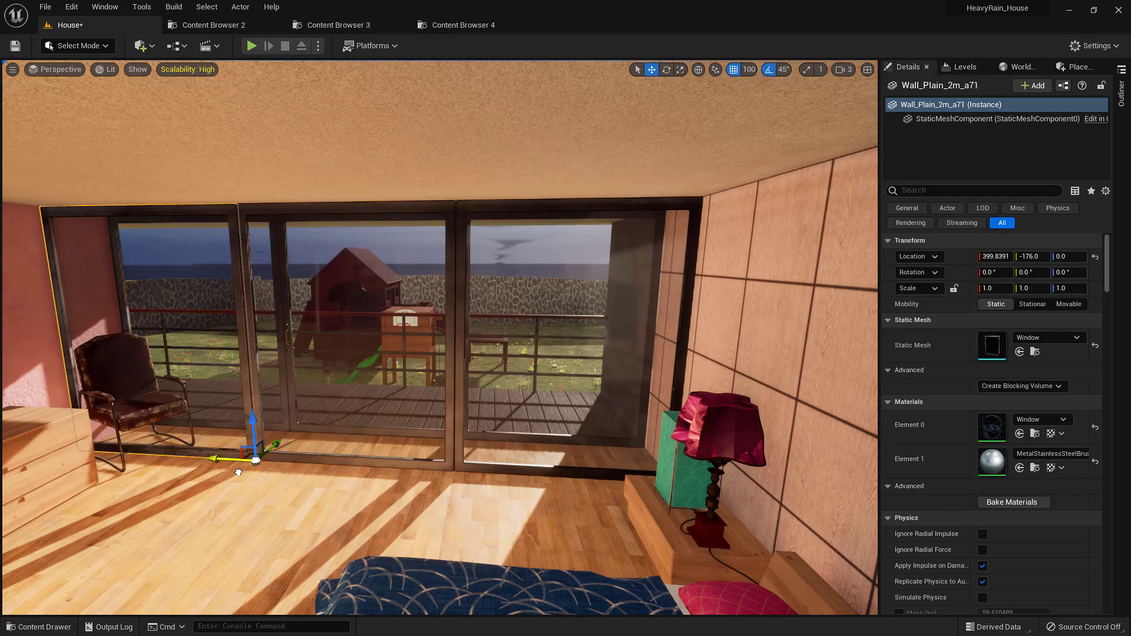
right_click_drag(525, 338, 469, 344)
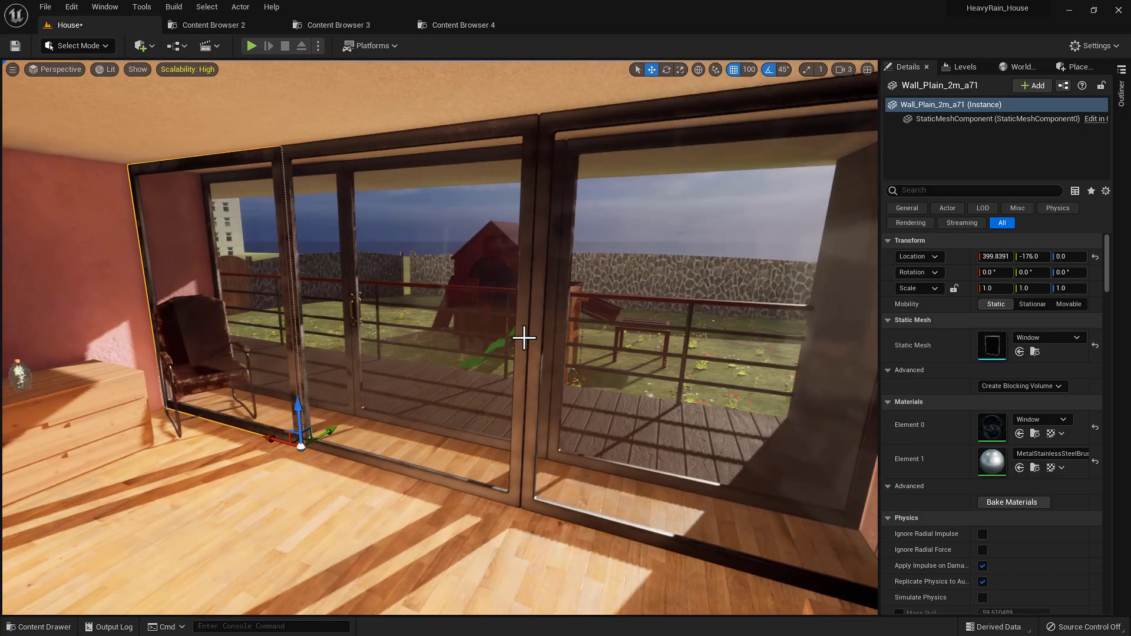
right_click_drag(509, 425, 560, 416)
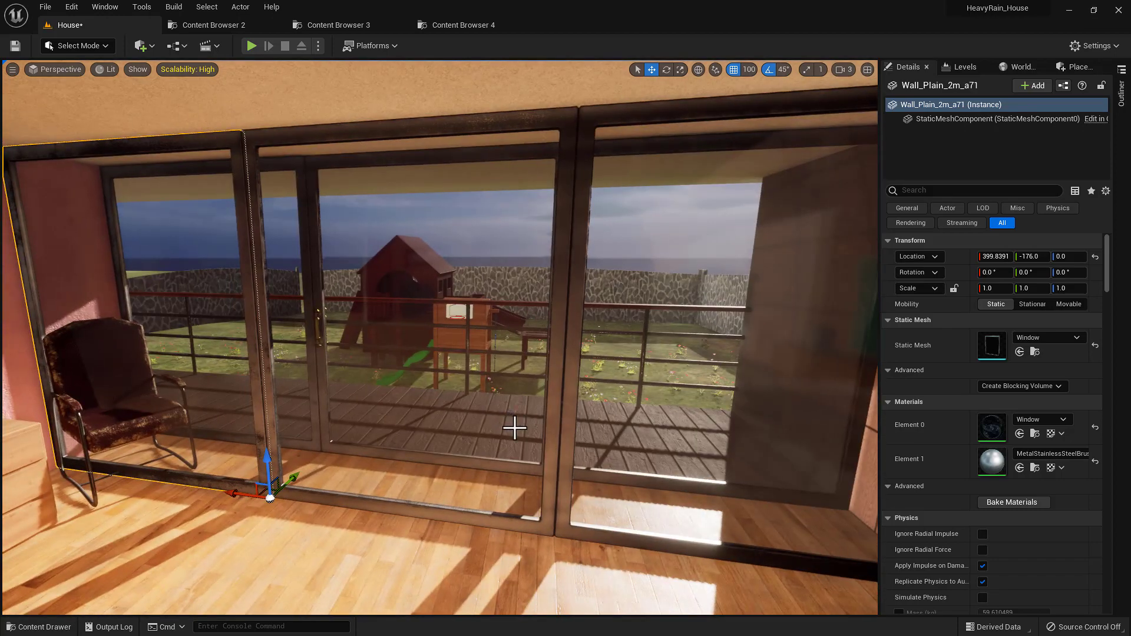
Step: Delete the duplicated window panels standing inside the bedroom in front of the original balcony glazing
key("Delete")
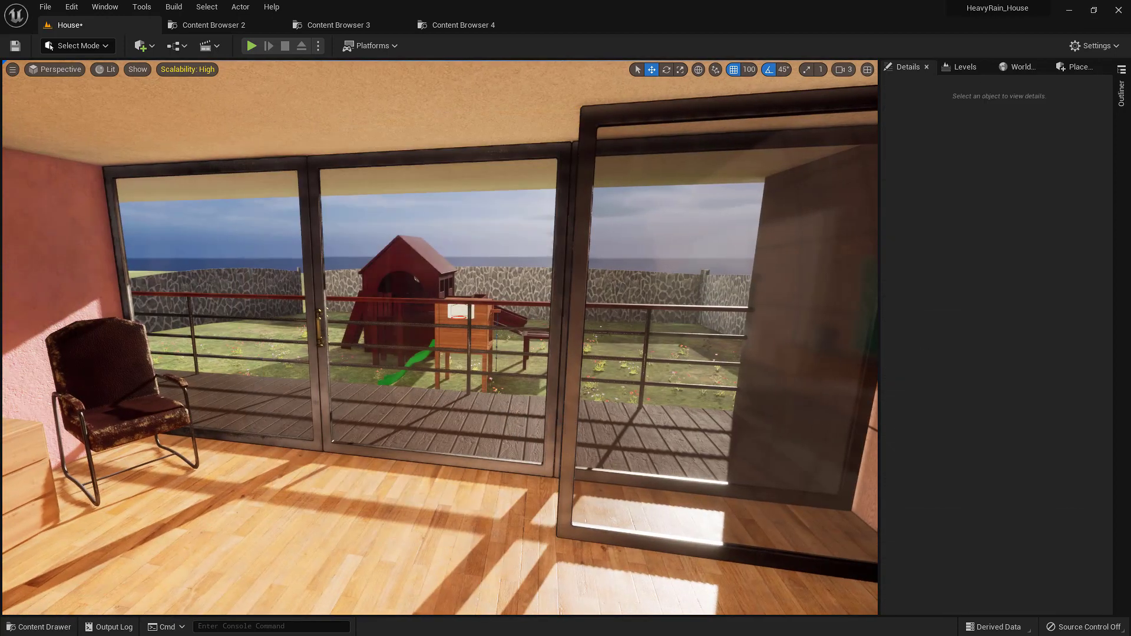
left_click(562, 418)
key("Delete")
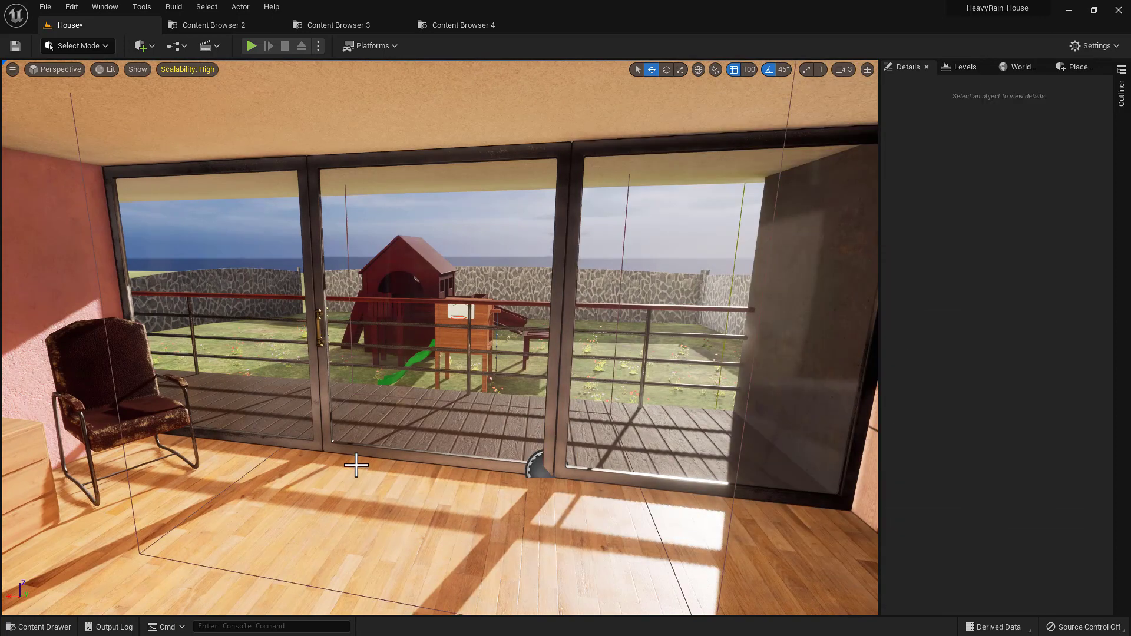
Step: Play the level briefly in the bedroom, walk the character towards the balcony glazing, and stop the session
right_click_drag(563, 418, 530, 407)
right_click_drag(265, 477, 336, 451)
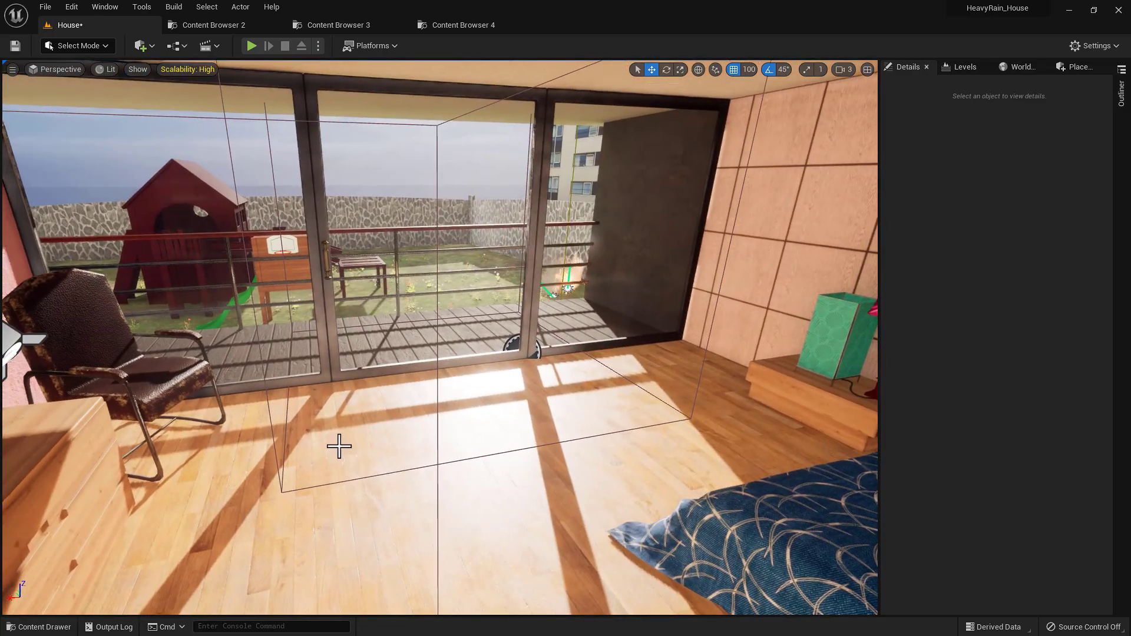
key("alt+p")
key("w")
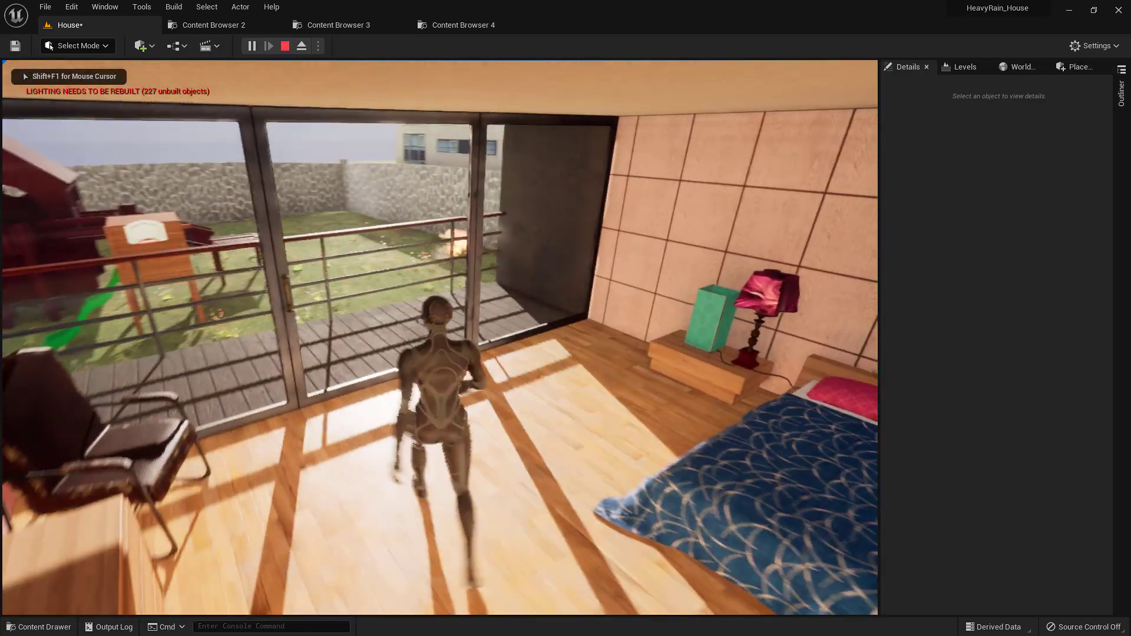
key("Escape")
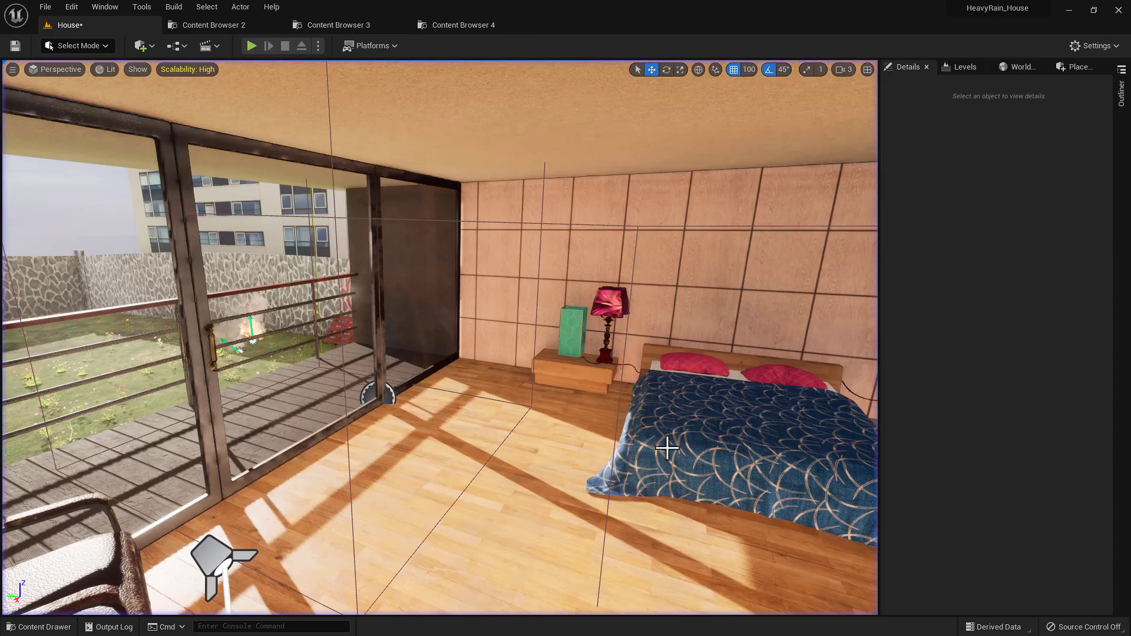
Step: Play the level from the balcony and view the bedroom's glass panels from outside with the character
right_click_drag(379, 242, 386, 248)
key("a")
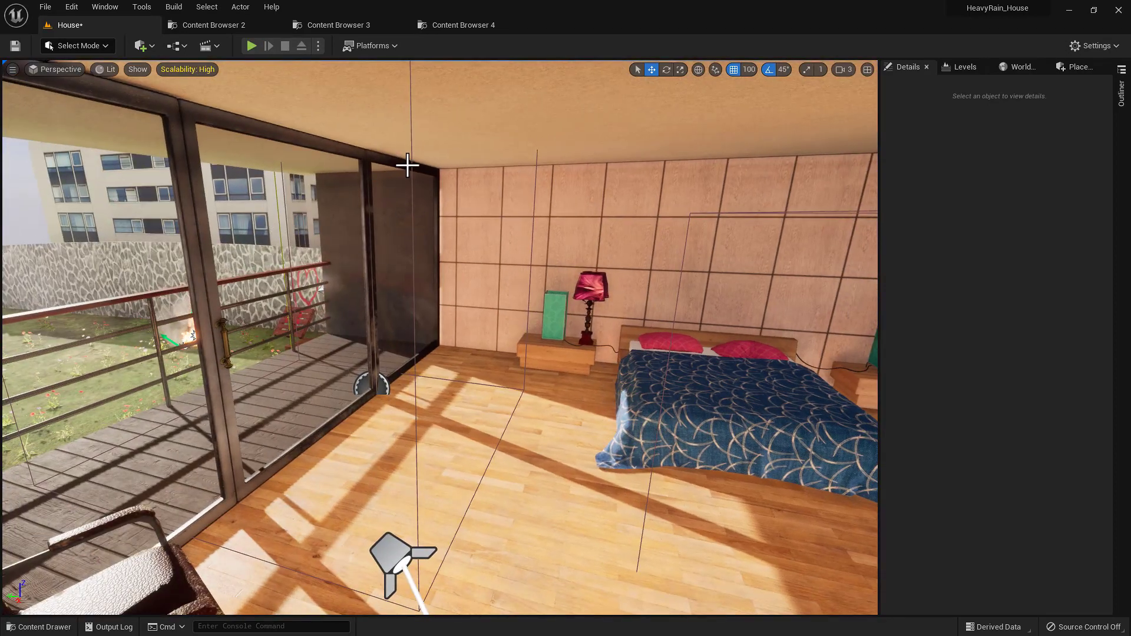
right_click_drag(419, 370, 423, 426)
key("d")
key("w")
key("s")
key("alt+p")
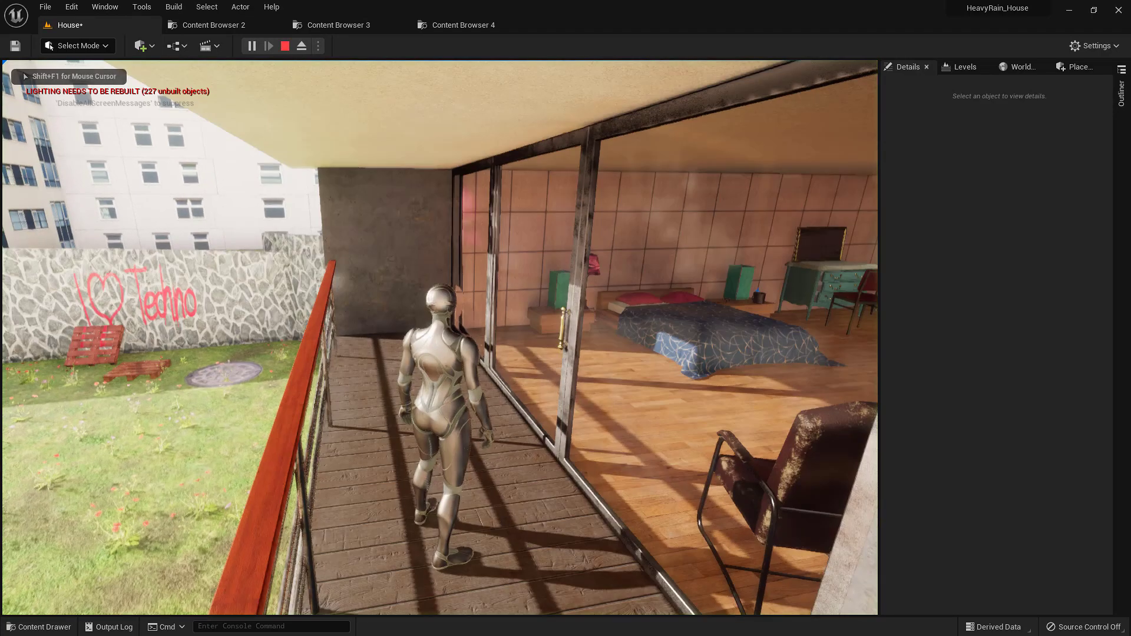
key("s")
key("d")
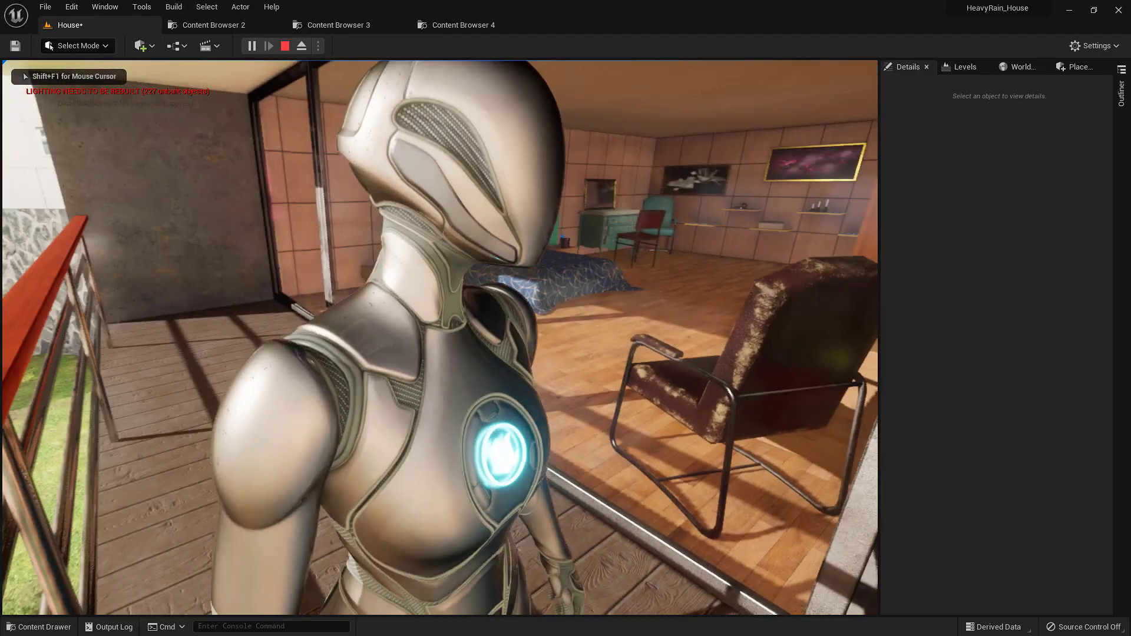
Step: Walk the character to the handled glass panel, slide it open, and stop the play session
key("w")
key("w")
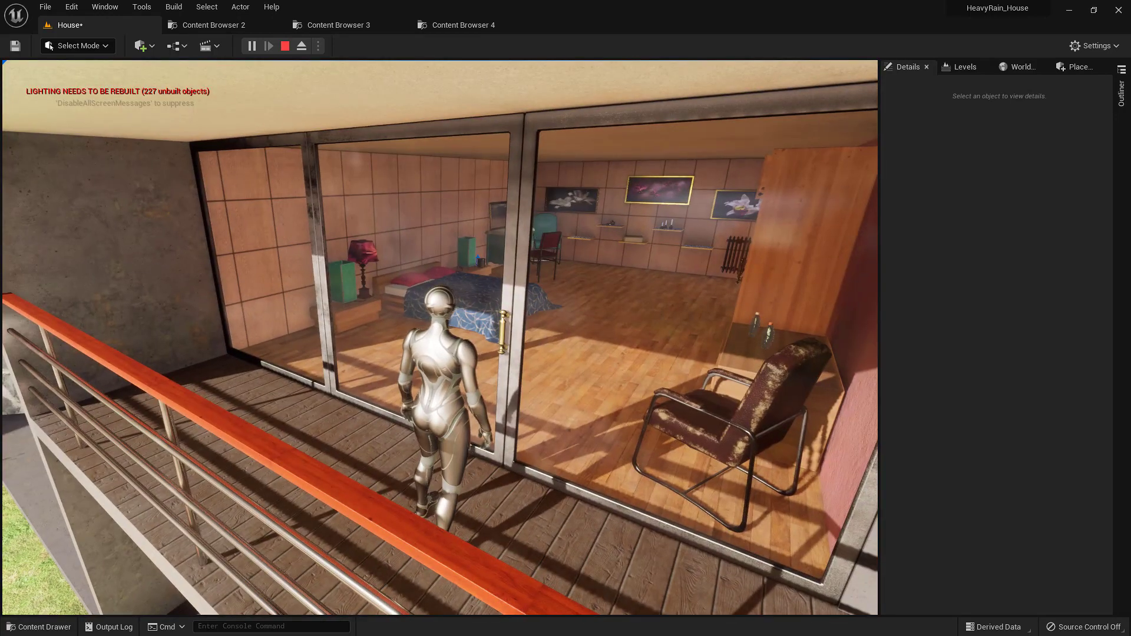
key("w")
key("e")
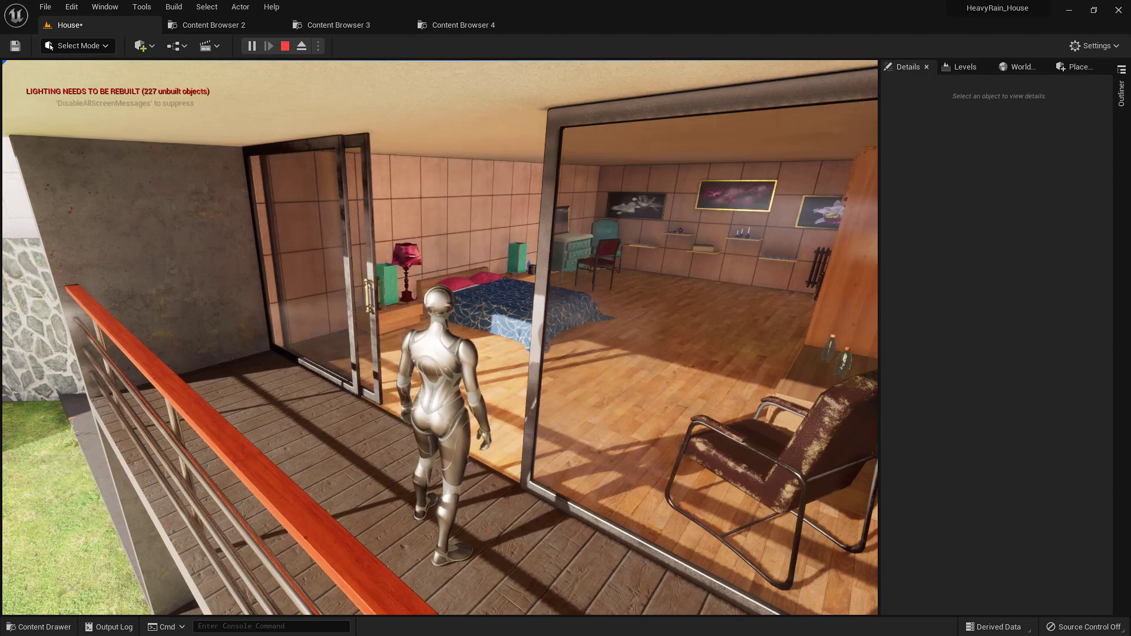
key("Escape")
Step: Examine the sliding panel's brass handle from the balcony and compare it with the wardrobe's door handles
right_click_drag(486, 391, 565, 373)
key("w")
key("s")
key("s")
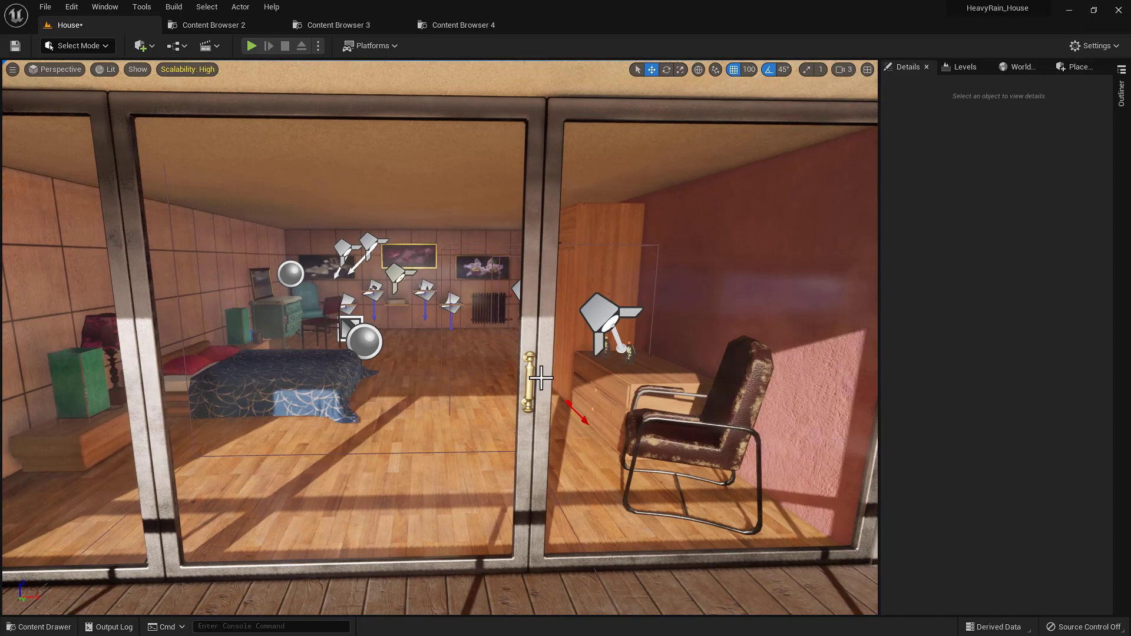
right_click_drag(500, 351, 478, 352)
key("d")
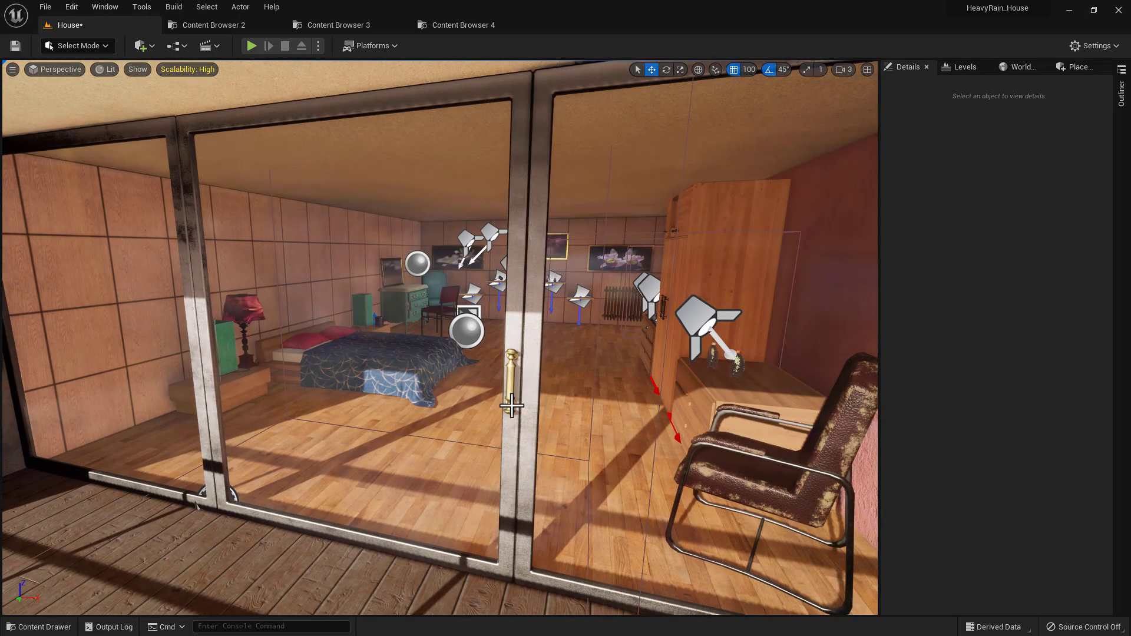
right_click_drag(511, 375, 535, 377)
key("d")
key("w")
key("w")
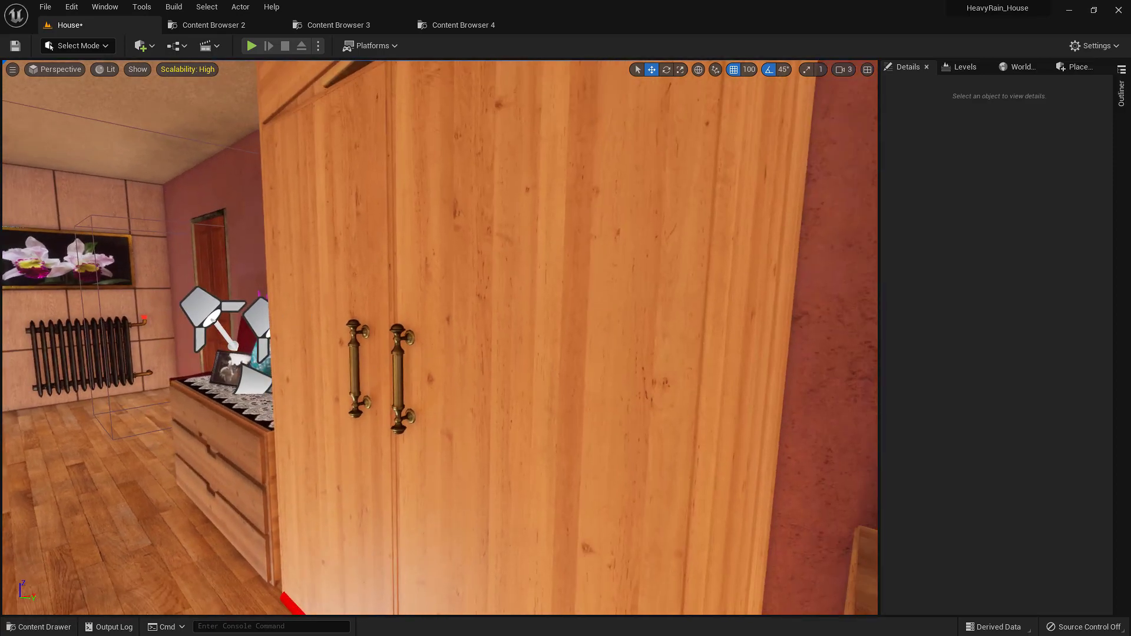
key("w")
Step: Examine the sliding panel's handle up close from inside the bedroom and the whole balcony glazing from outside
right_click_drag(535, 377, 542, 406)
key("w")
key("d")
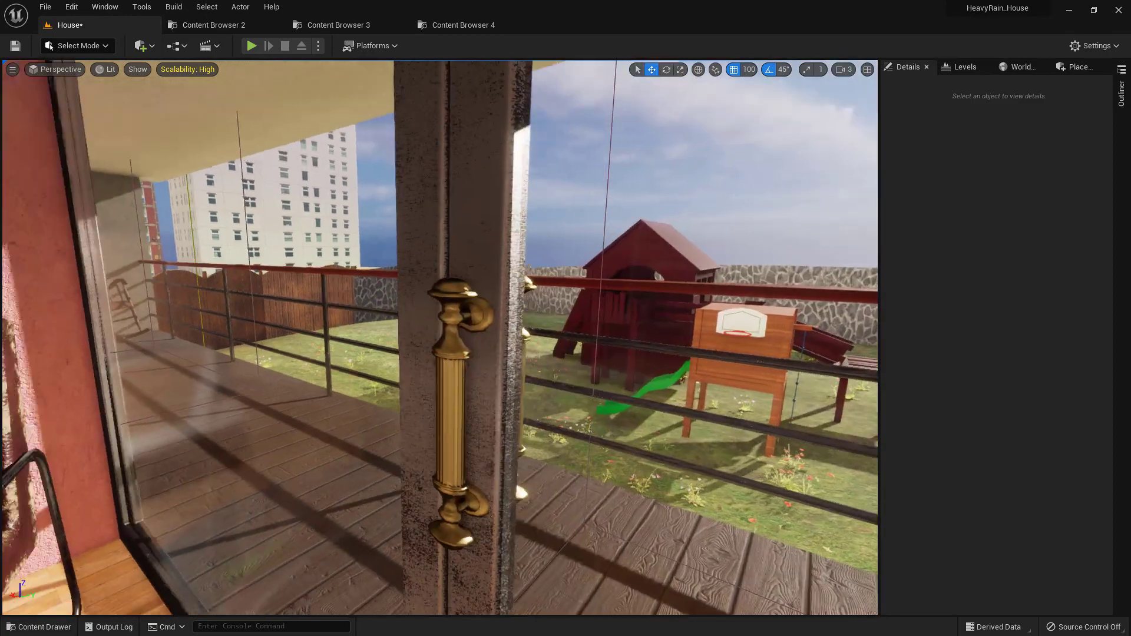
right_click_drag(382, 369, 369, 376)
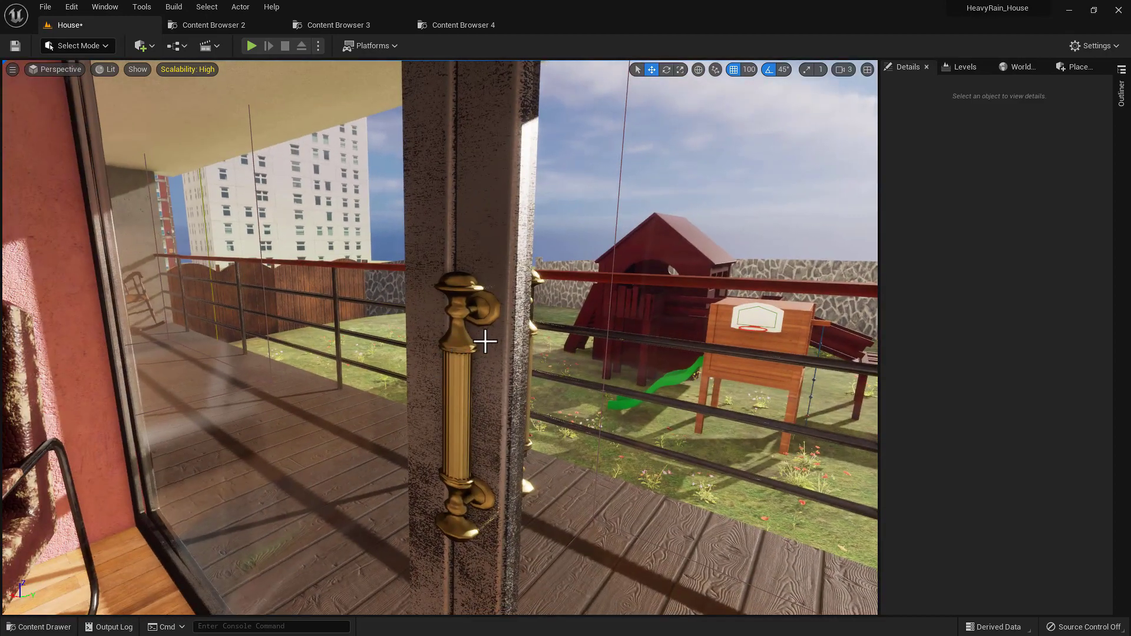
key("d")
mouse_move(485, 342)
right_mouse_down()
mouse_move(450, 355)
mouse_move(218, 353)
mouse_move(208, 336)
mouse_move(88, 351)
mouse_move(153, 335)
mouse_move(505, 361)
mouse_move(496, 356)
right_mouse_up()
key("s")
key("w")
key("s")
key("s")
key("w")
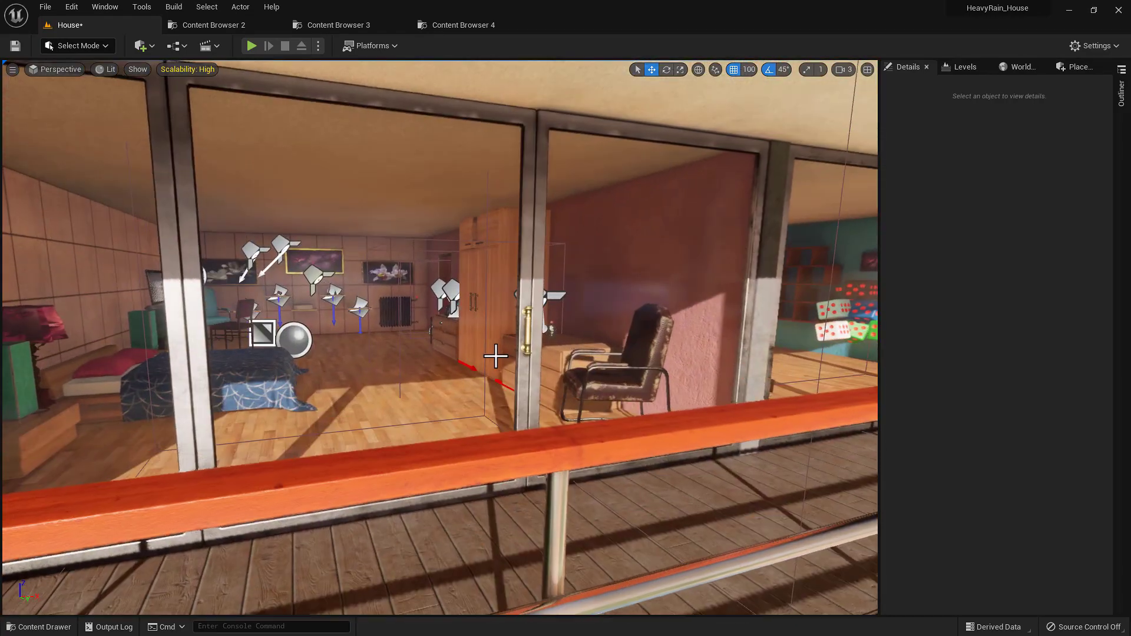
Step: Open the Asset_Setup level from the Saves folder, saving all the listed door assets and the House level
key("ctrl+space")
double_click(329, 400)
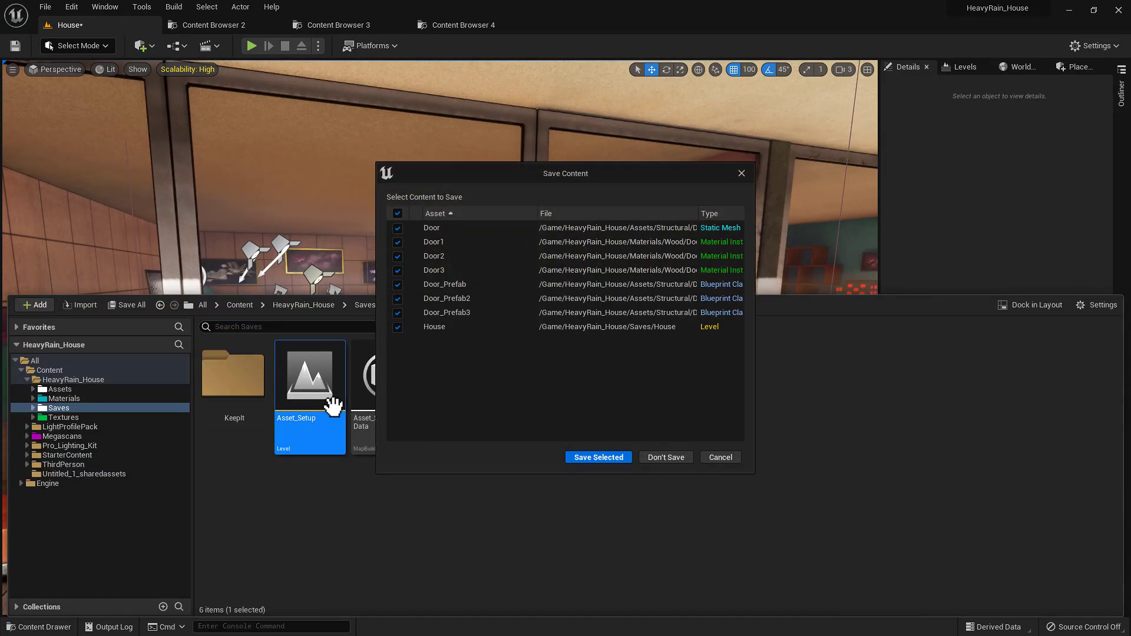
left_click(617, 457)
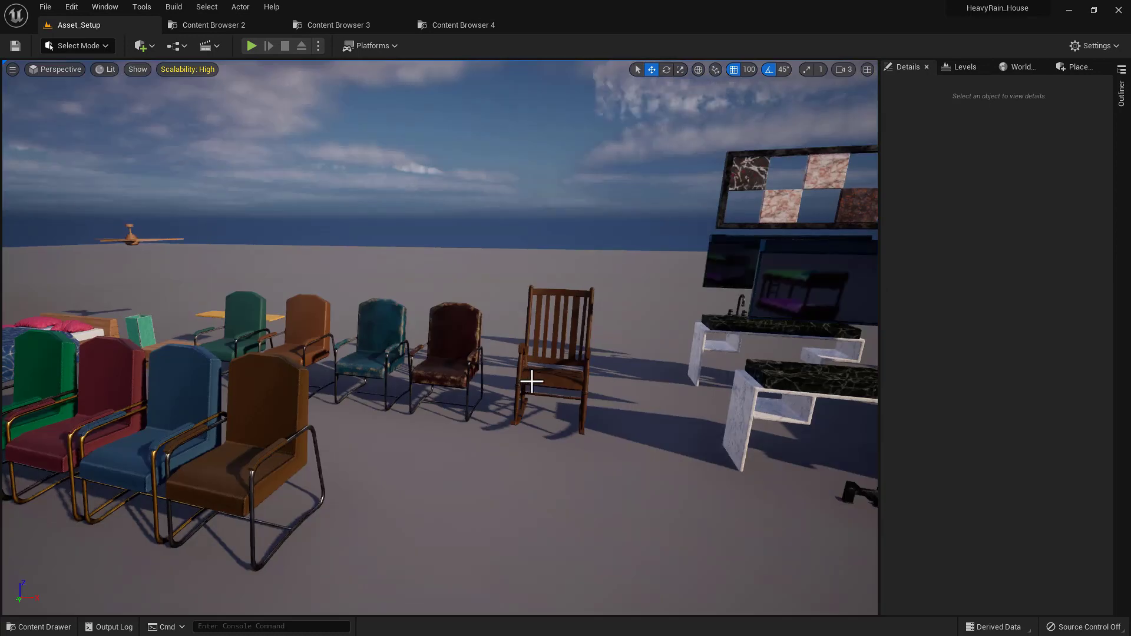
Step: Find the glass panel with the brass handle among the level's assets and select its Window frame
right_click_drag(497, 384, 557, 382)
key("w")
key("a")
key("s")
key("w")
key("w")
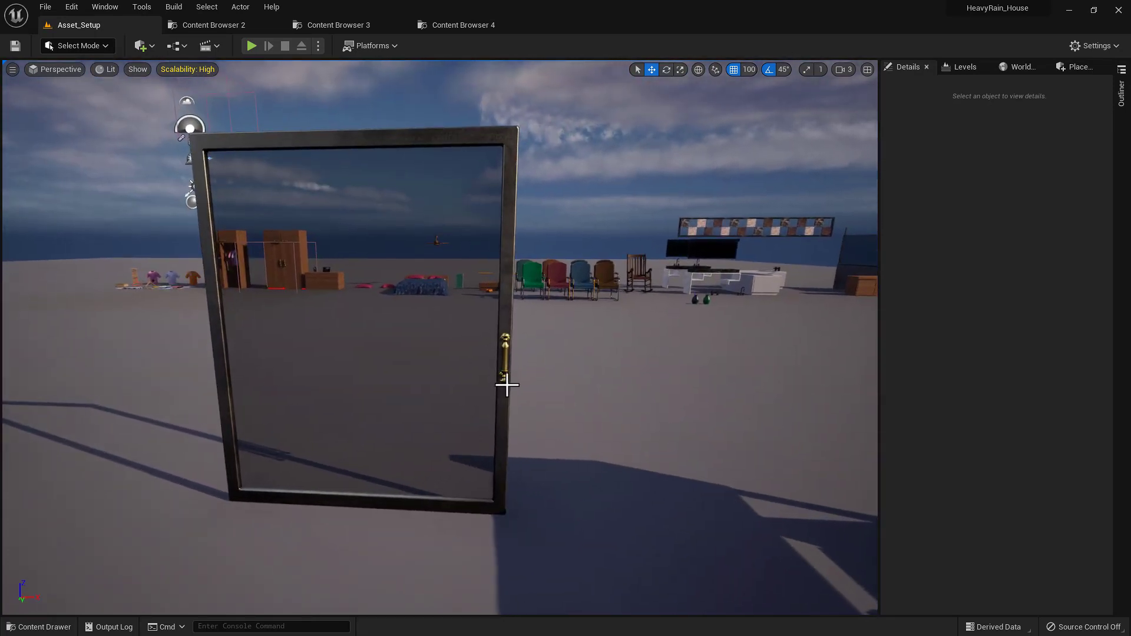
right_click_drag(507, 384, 507, 385)
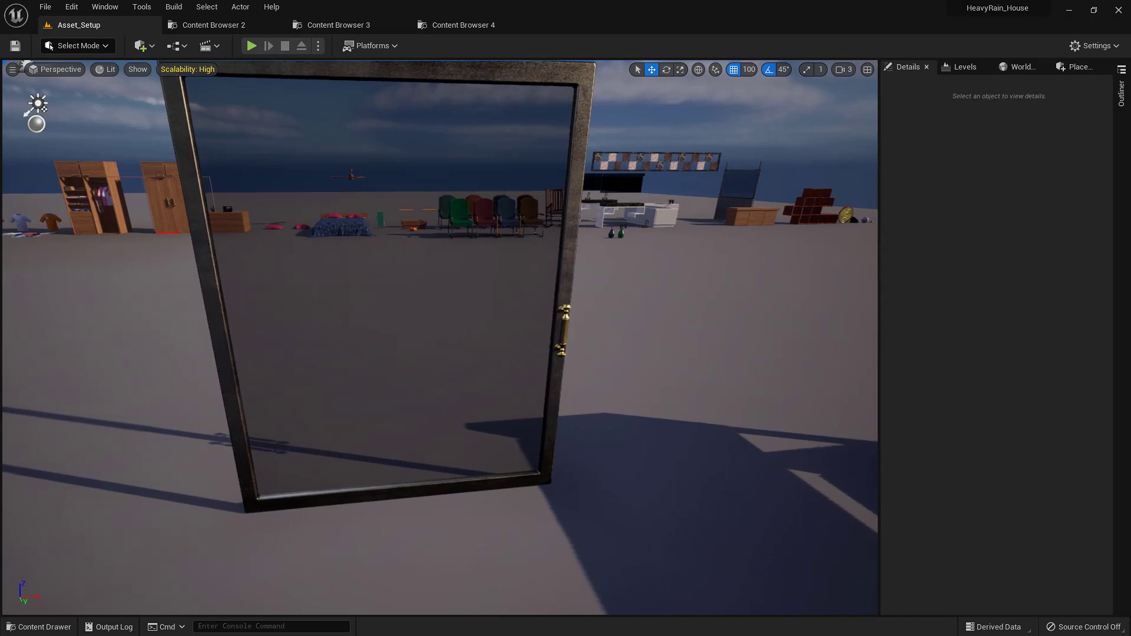
left_click(507, 384)
scroll(480, 371, "down", 3)
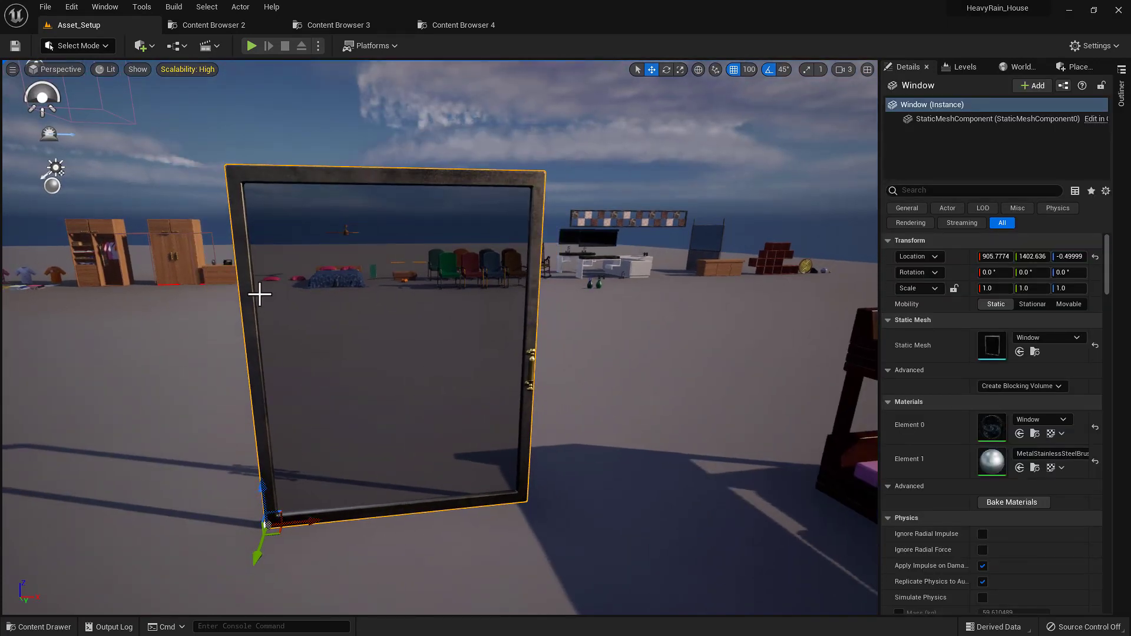
Step: Duplicate the selected Window mesh along the Y axis to 1602.636 and delete the copy
mouse_move(394, 417)
right_mouse_down()
mouse_move(376, 399)
mouse_move(397, 415)
right_mouse_up()
left_click_drag(395, 427, 553, 540, "alt")
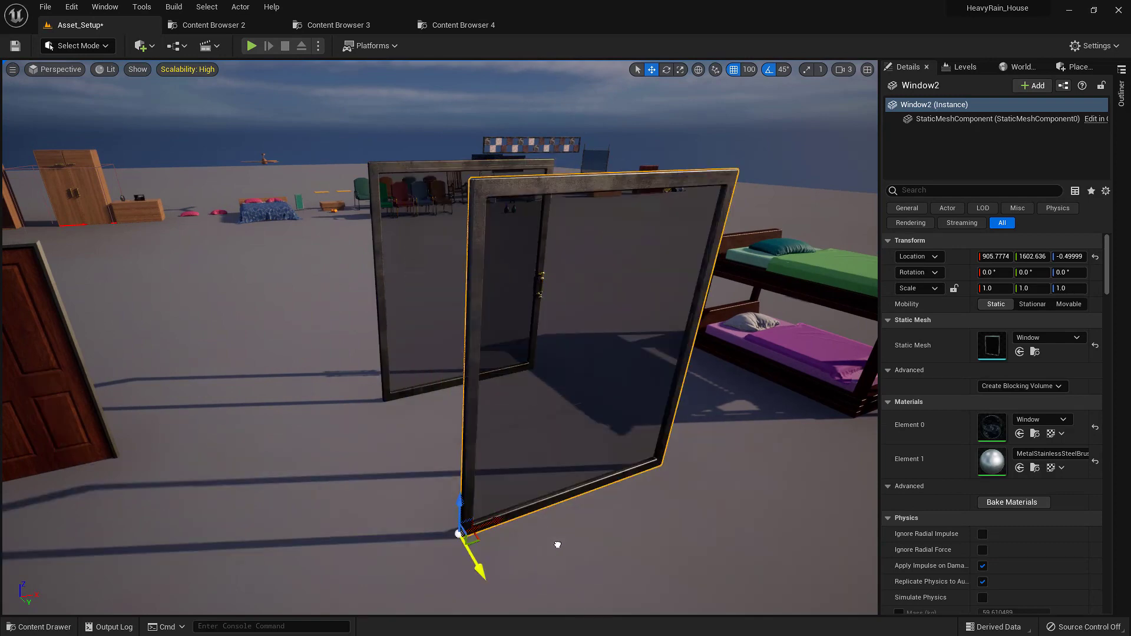
key("f")
right_click_drag(501, 376, 459, 379)
key("Delete")
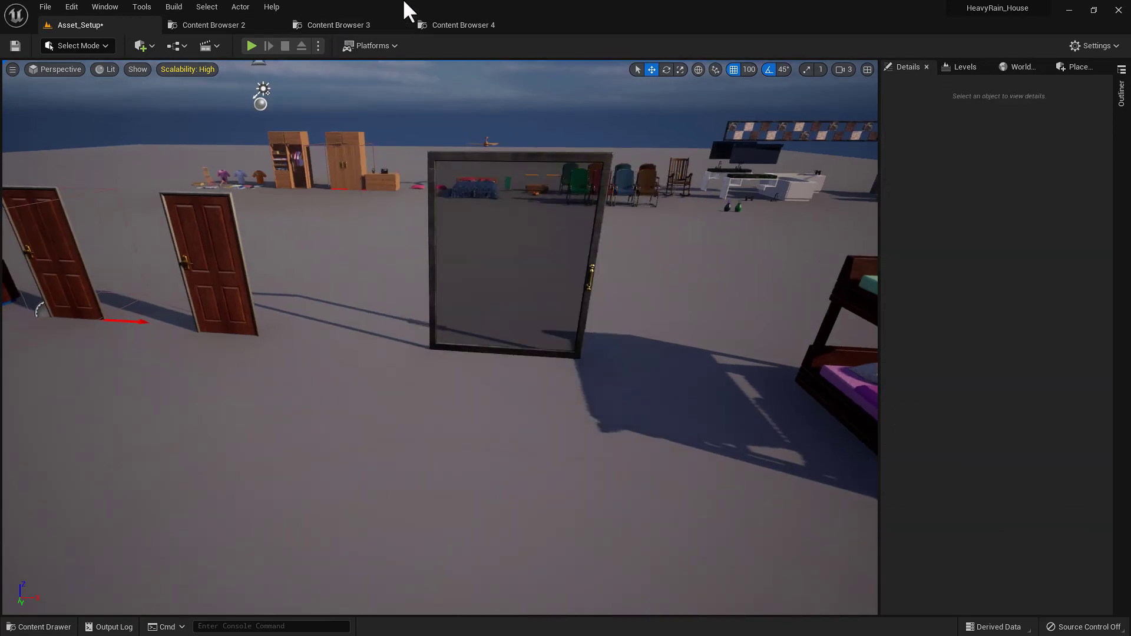
Step: Place the Window static mesh from the Structural folder in front of the existing panel, at location 900, 1600, 0
left_click(465, 23)
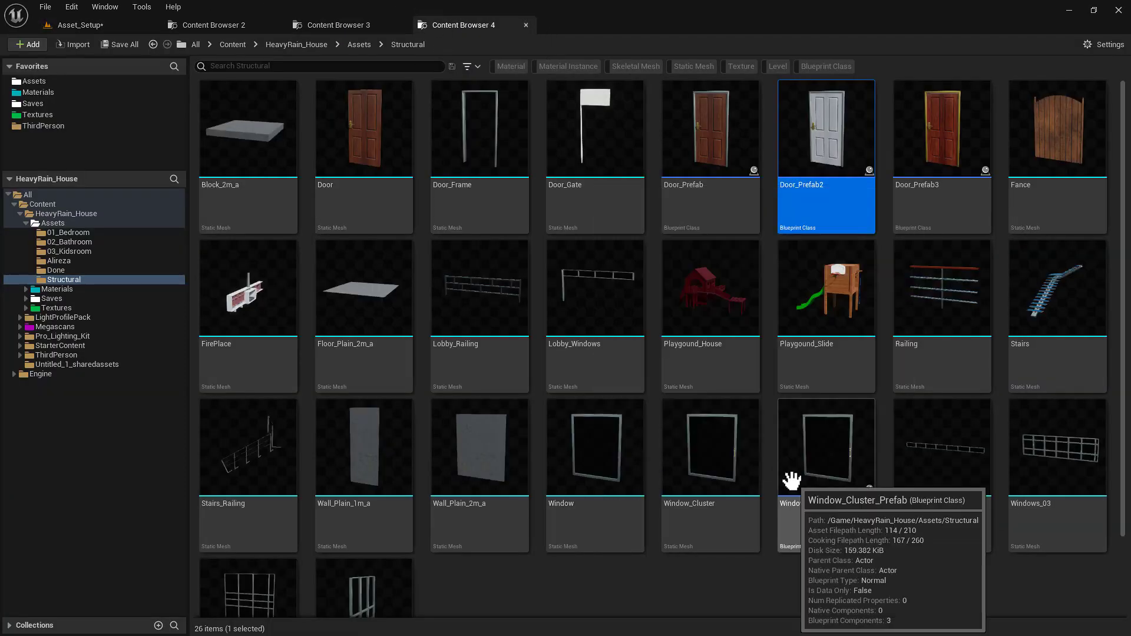
left_click_drag(607, 462, 455, 417)
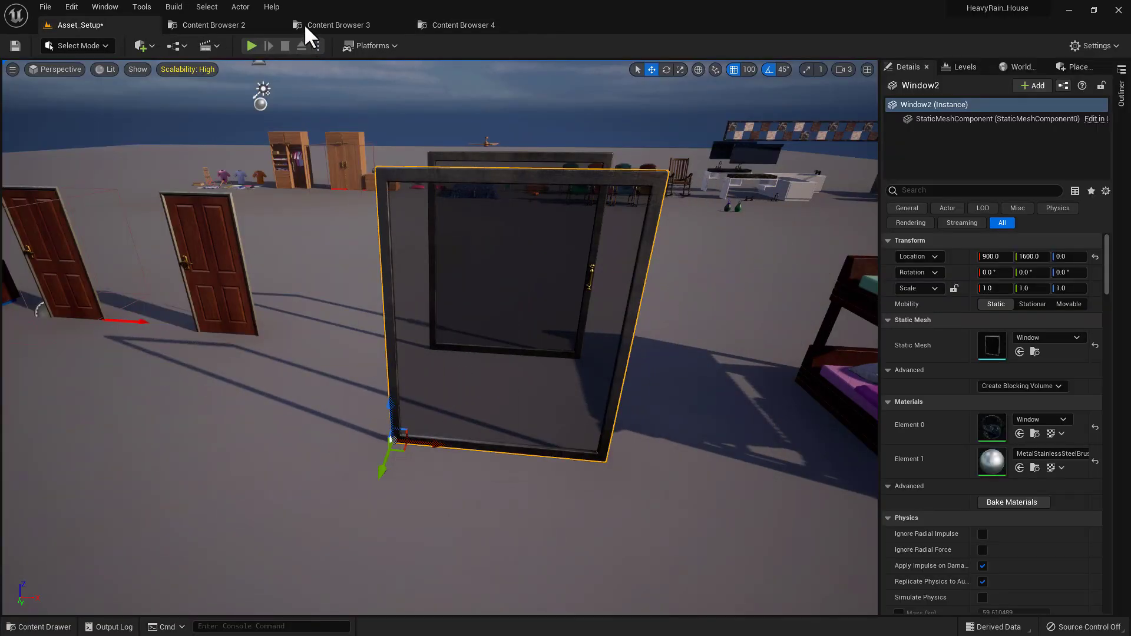
Step: Place the Dresser_Hand mesh from the 01_Bedroom folder at the new window frame's side, at location 1100, 1600, 100
left_click(462, 22)
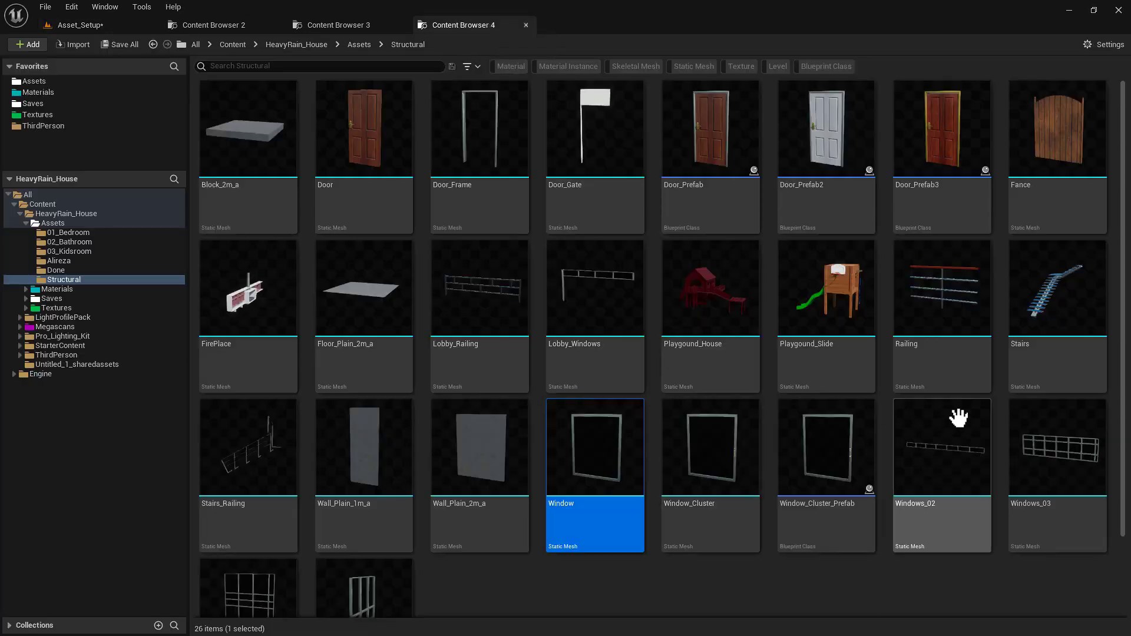
left_click(420, 202)
key("alt+Left")
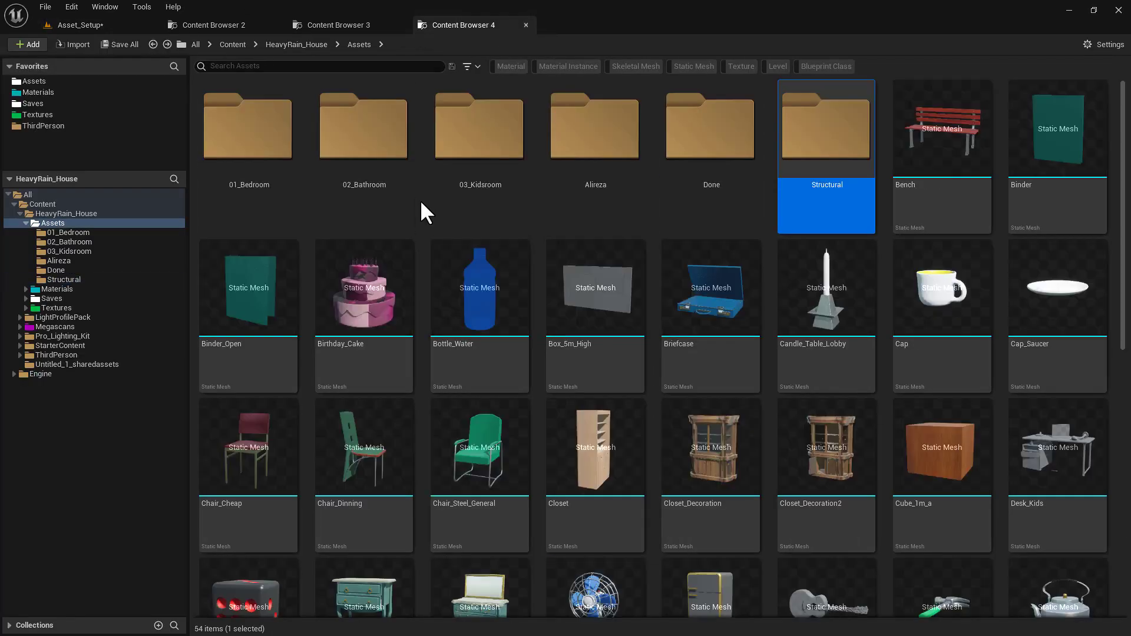
left_click(379, 164)
left_click(255, 156)
double_click(255, 156)
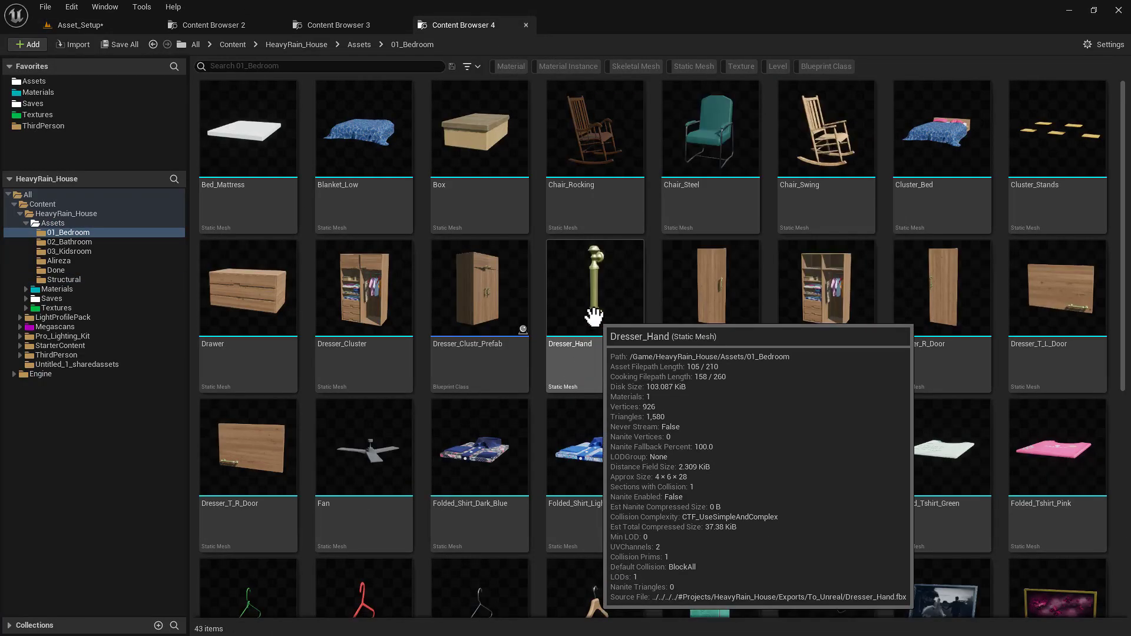
left_click_drag(594, 316, 129, 36)
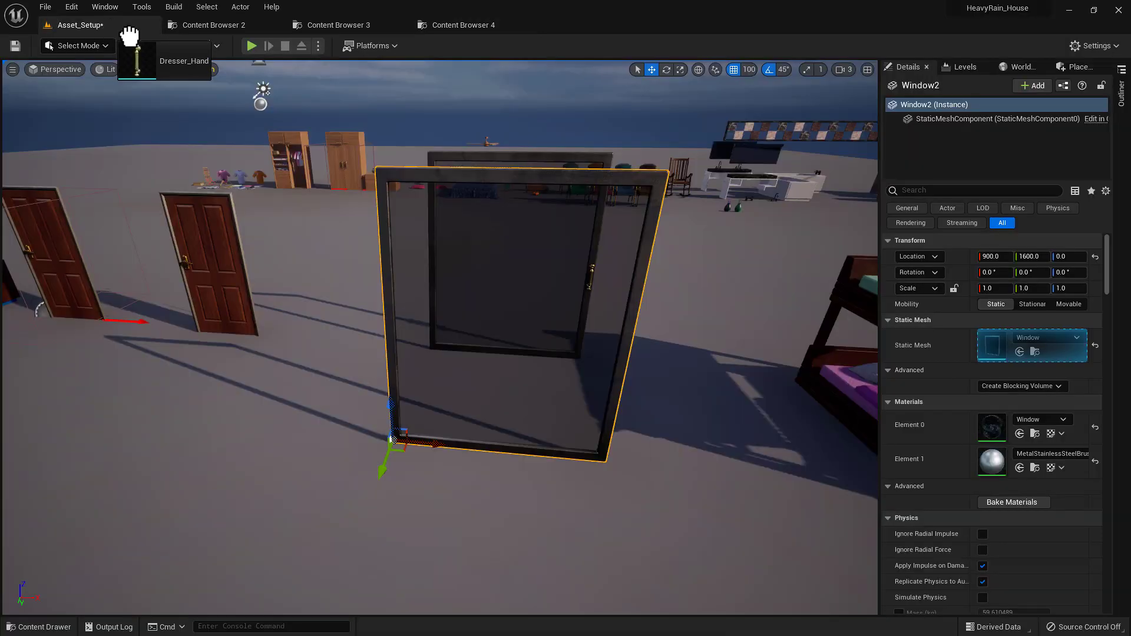
left_click_drag(623, 351, 623, 351)
key("f")
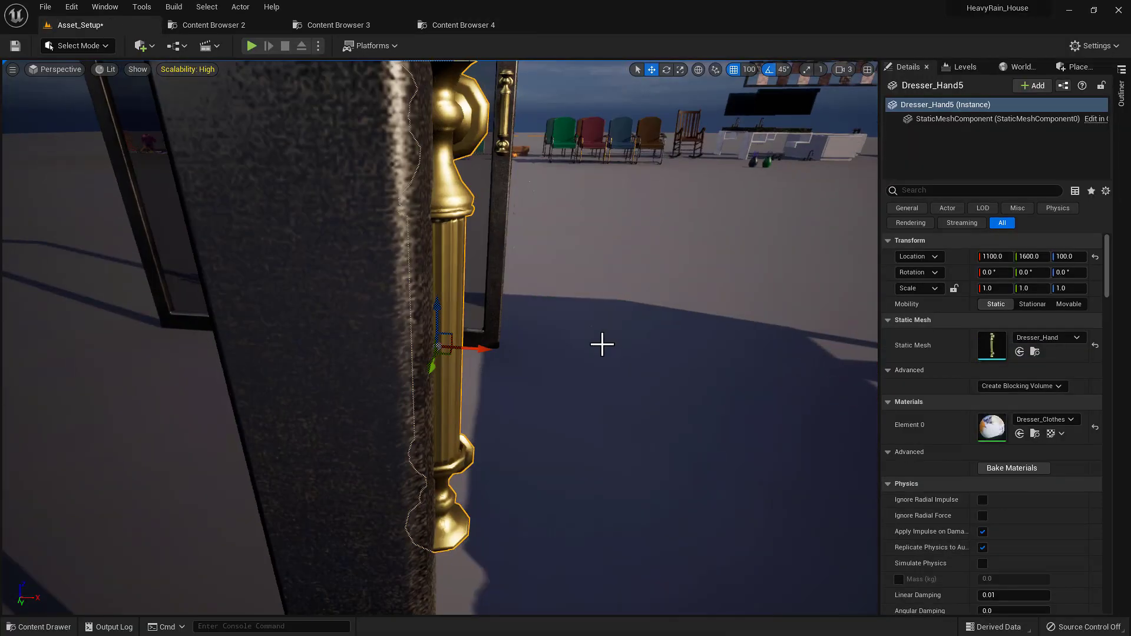
Step: Move the brass handle onto the side face of the new window frame, at location 1095.831, 1609.177, 100
right_click_drag(469, 332, 532, 396)
key("s")
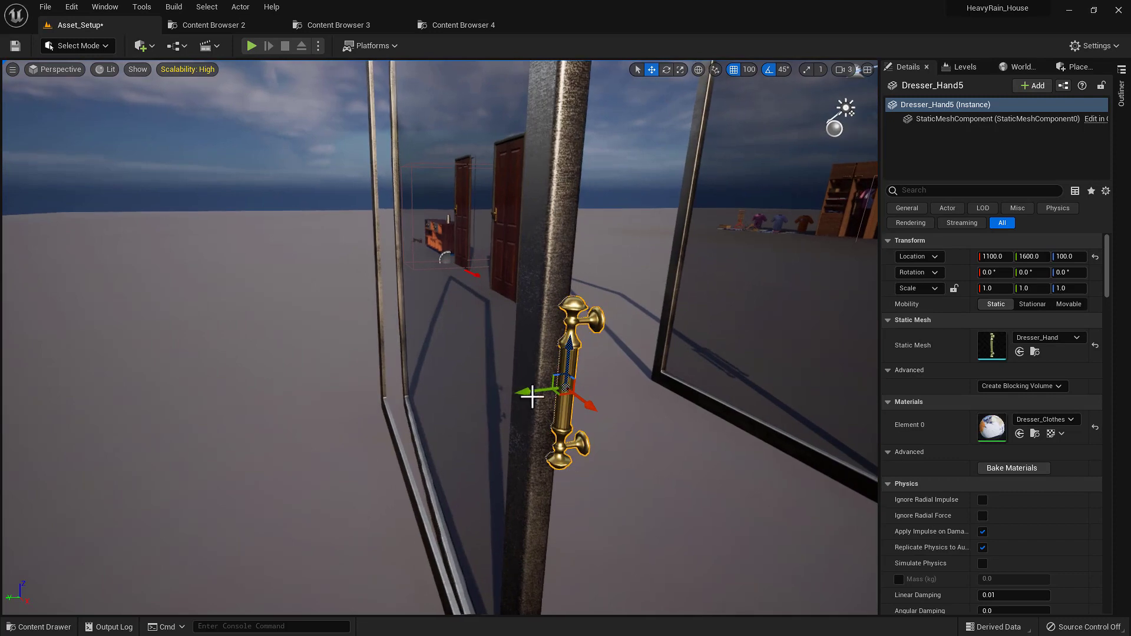
left_click_drag(527, 391, 435, 408)
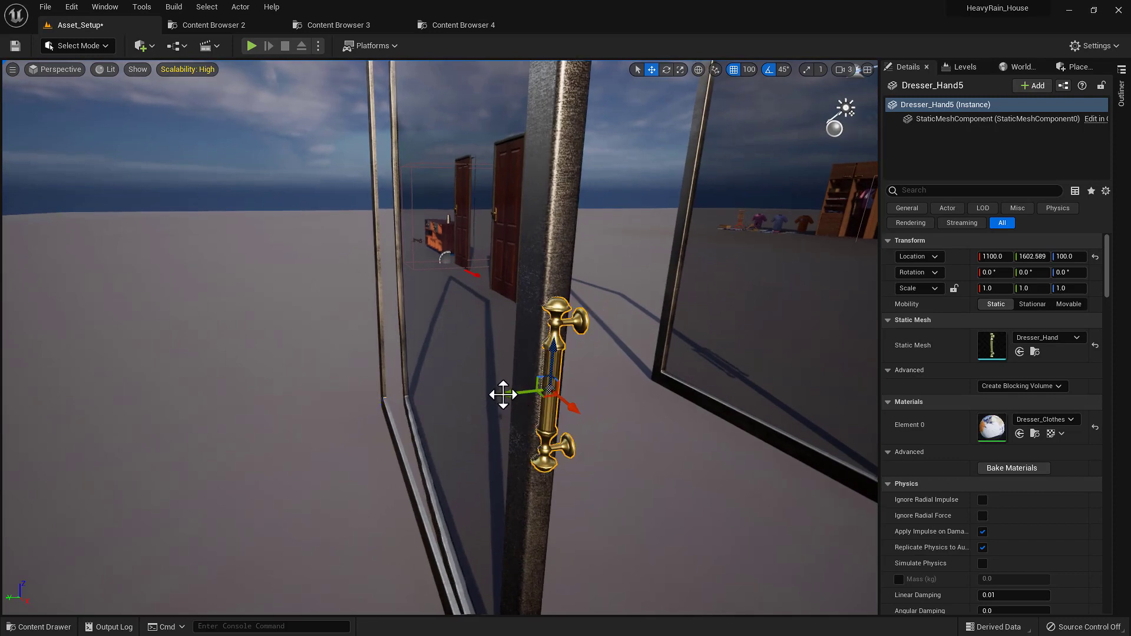
left_click_drag(547, 388, 462, 377)
left_click_drag(543, 351, 407, 369, "alt")
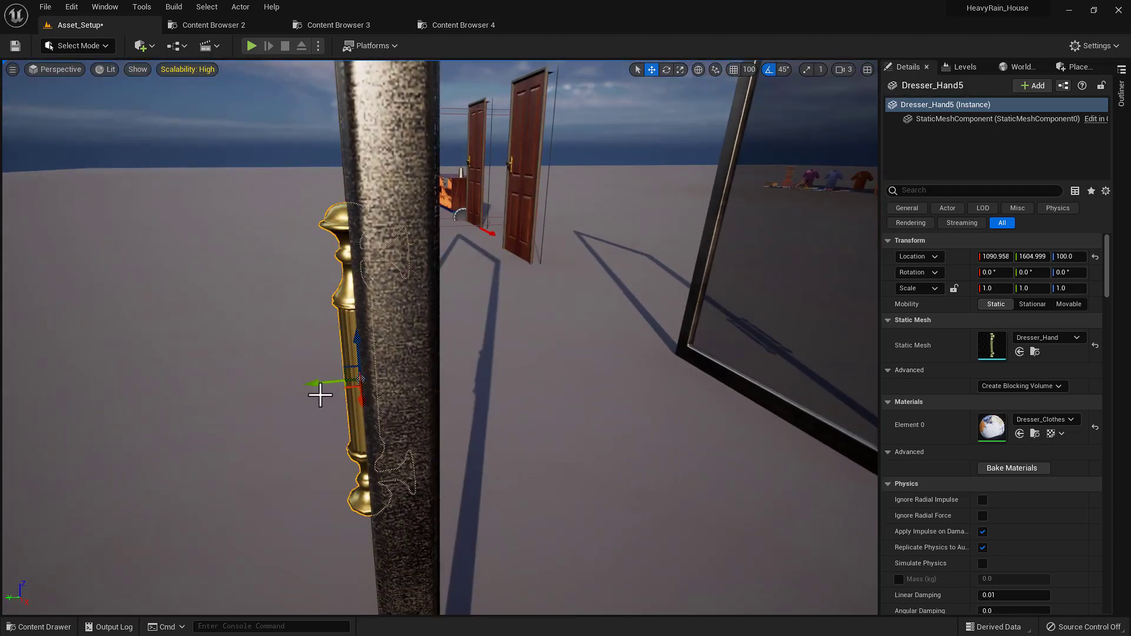
left_click_drag(319, 384, 263, 392)
left_click_drag(379, 367, 467, 417, "alt")
right_click_drag(468, 419, 380, 386)
key("w")
Step: Duplicate the brass handle along the Y axis to the opposite side of the window frame, at Y 1595.163
left_click_drag(369, 386, 520, 378, "alt")
key("d")
right_click_drag(520, 378, 330, 381)
Step: Rotate the duplicated handle 180 degrees about the Z axis and move it against the frame at Y 1596.061
key("e")
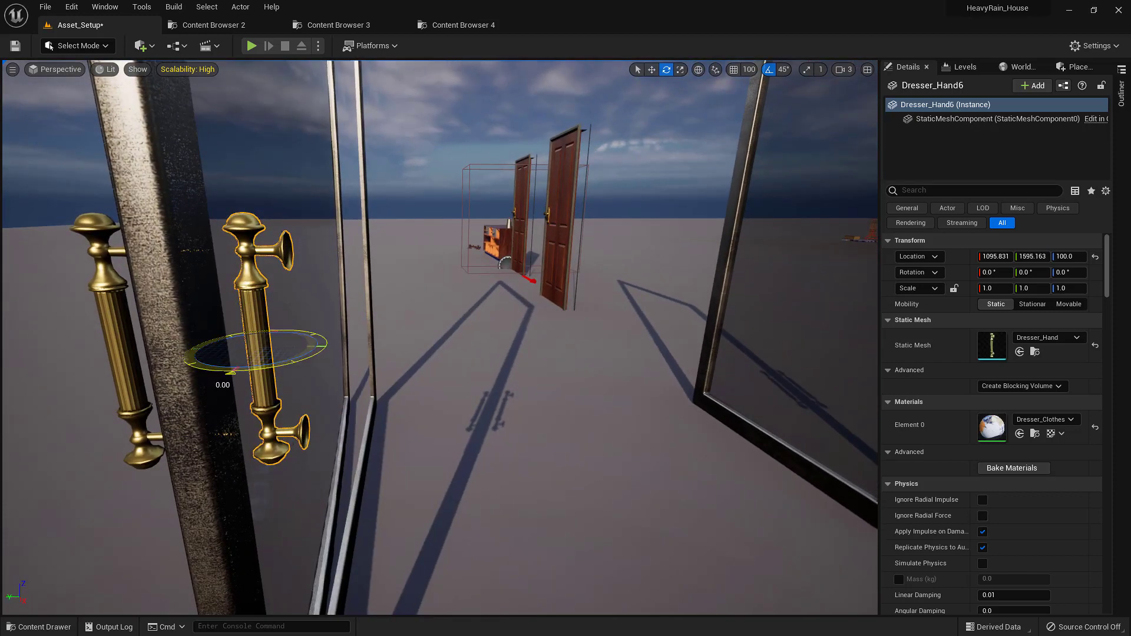
left_click_drag(230, 372, 282, 333)
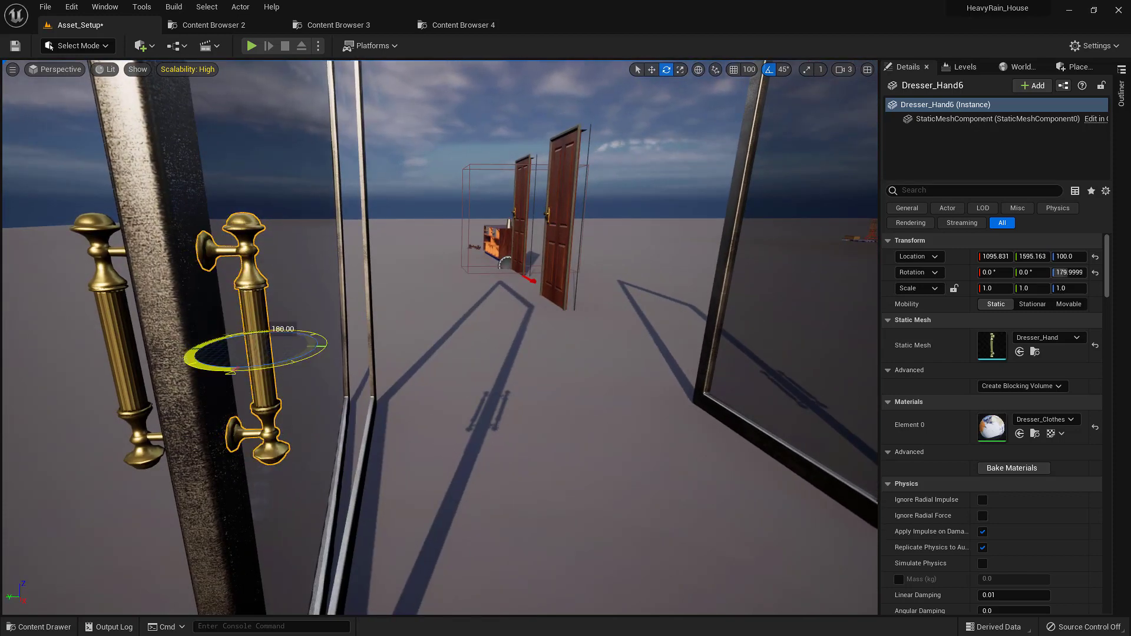
left_click_drag(222, 351, 209, 355)
key("a")
key("s")
right_click_drag(455, 343, 656, 363)
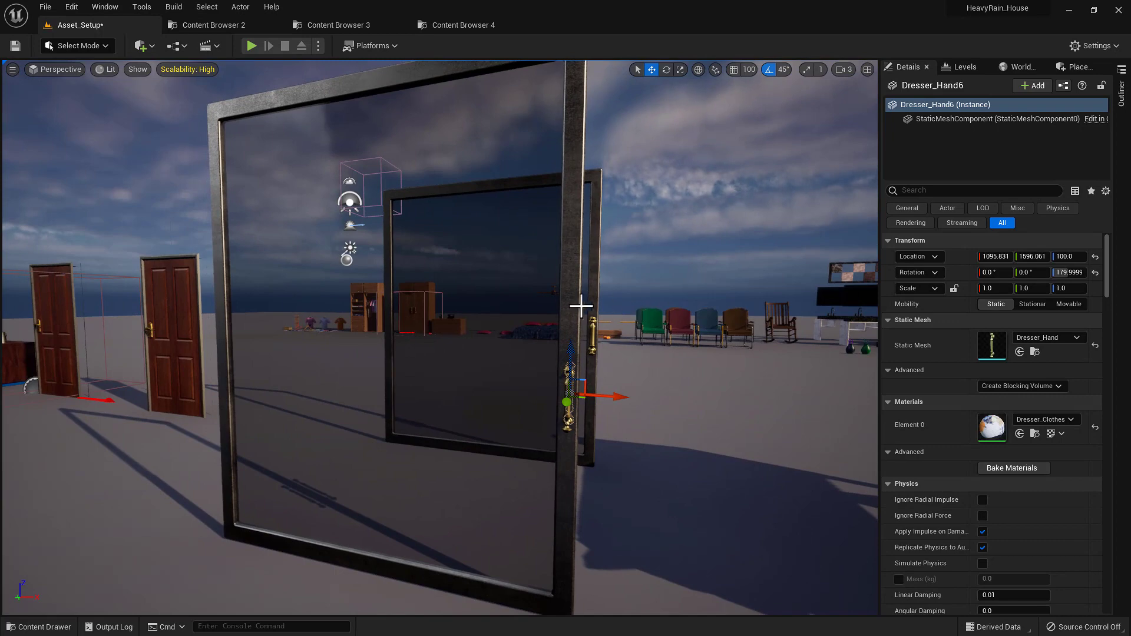
Step: Select both brass handles on the new window frame
left_click(418, 459)
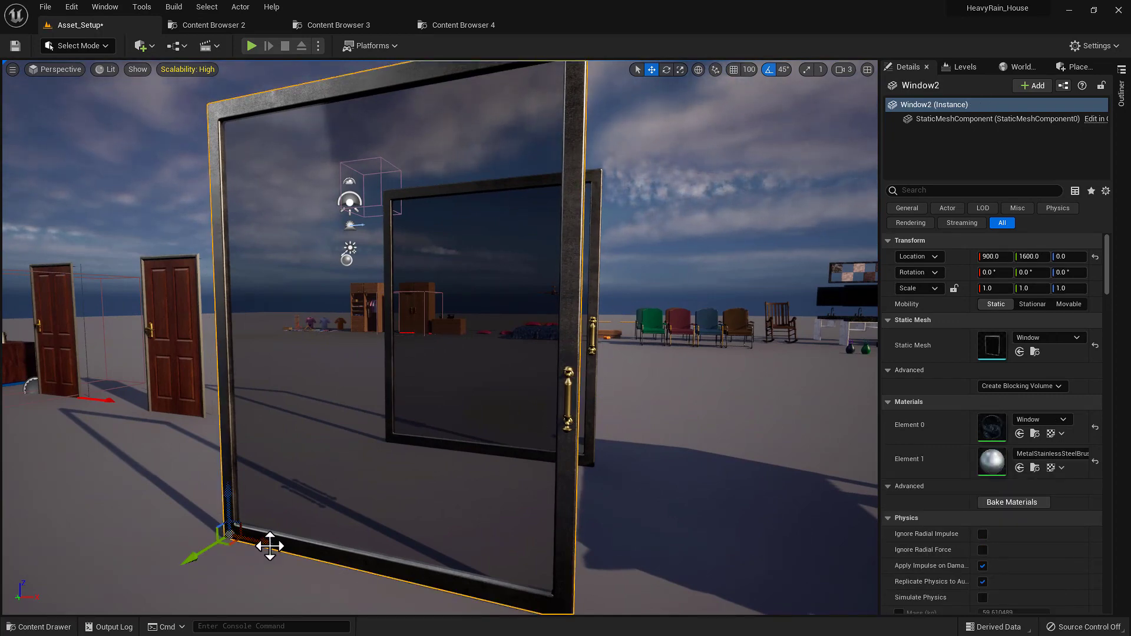
left_click(565, 411)
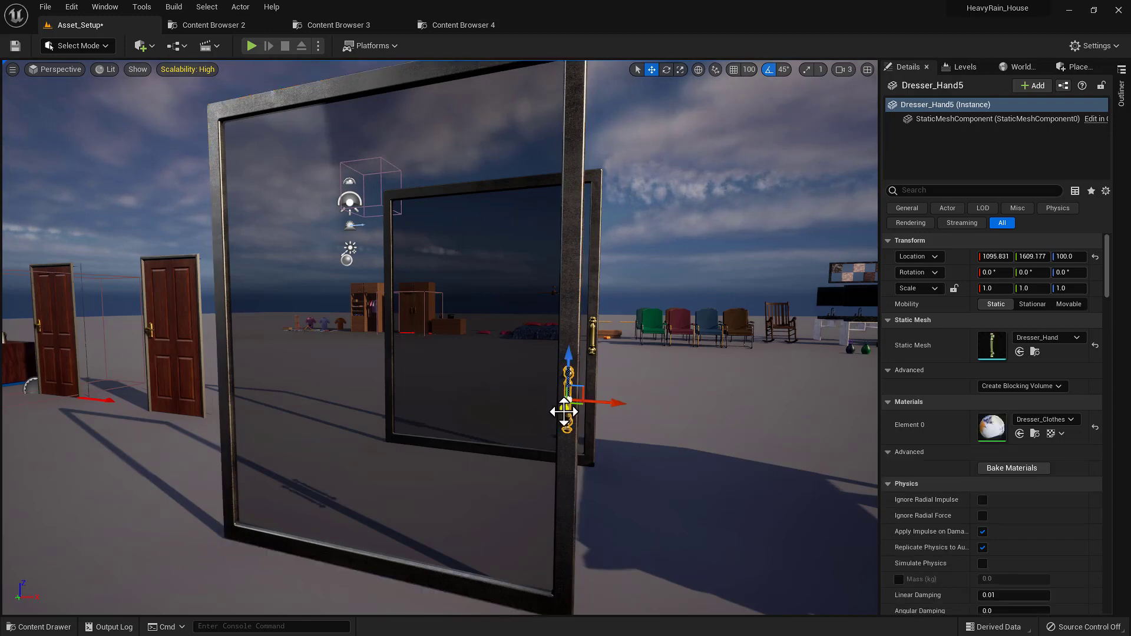
key("w")
key("d")
right_click_drag(594, 384, 595, 336)
left_click(458, 367, "ctrl")
key("a")
key("s")
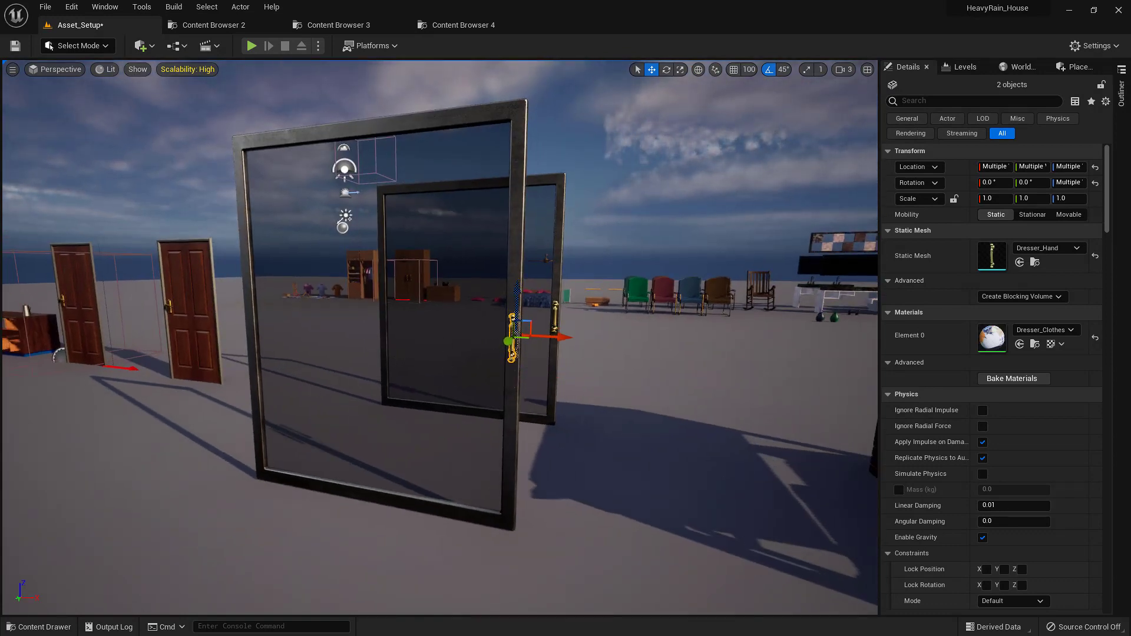
right_click_drag(388, 442, 387, 456)
key("w")
key("a")
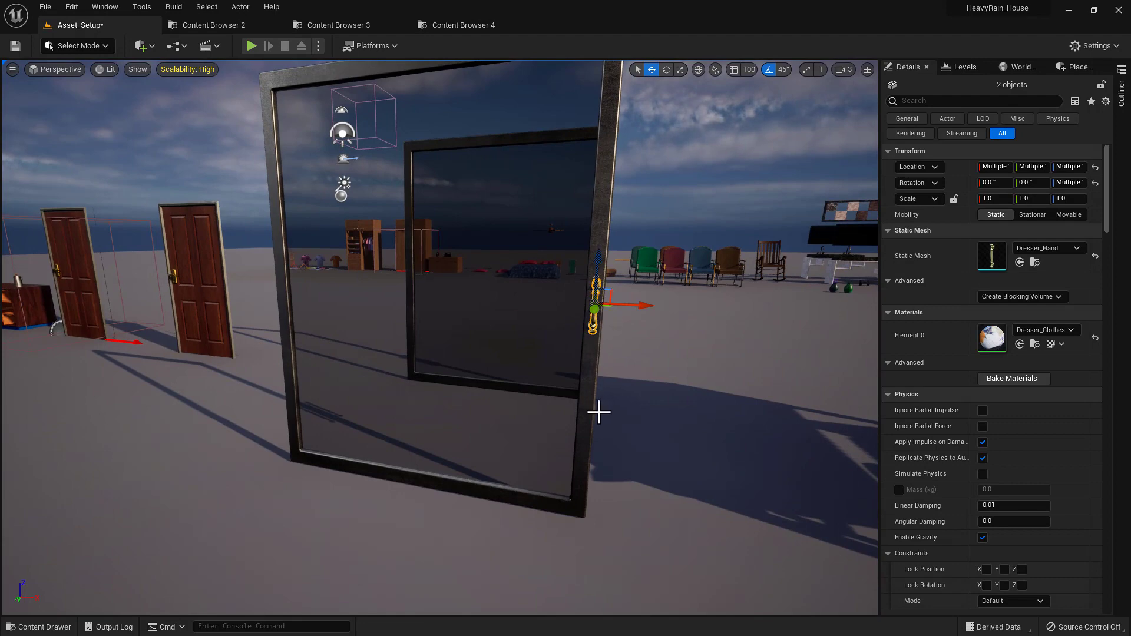
Step: Start merging the window frame and both handles, picking Window_Cluster in the Structural folder as the target, and cancel the merge
left_click(331, 441)
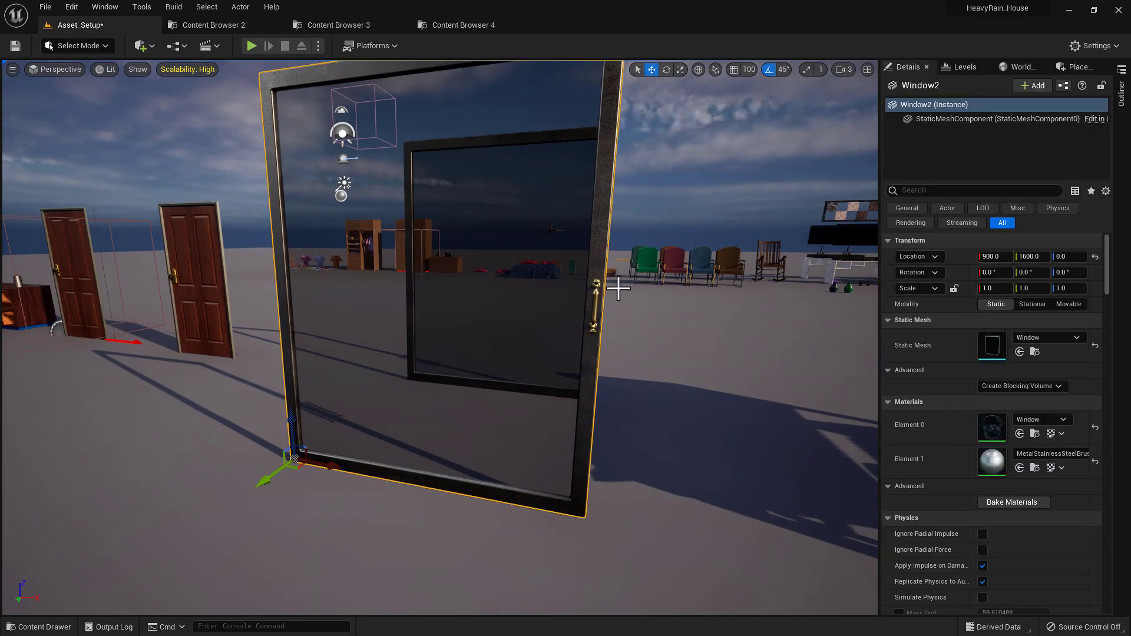
left_click(596, 295, "ctrl")
key("d")
right_click_drag(450, 376, 345, 364)
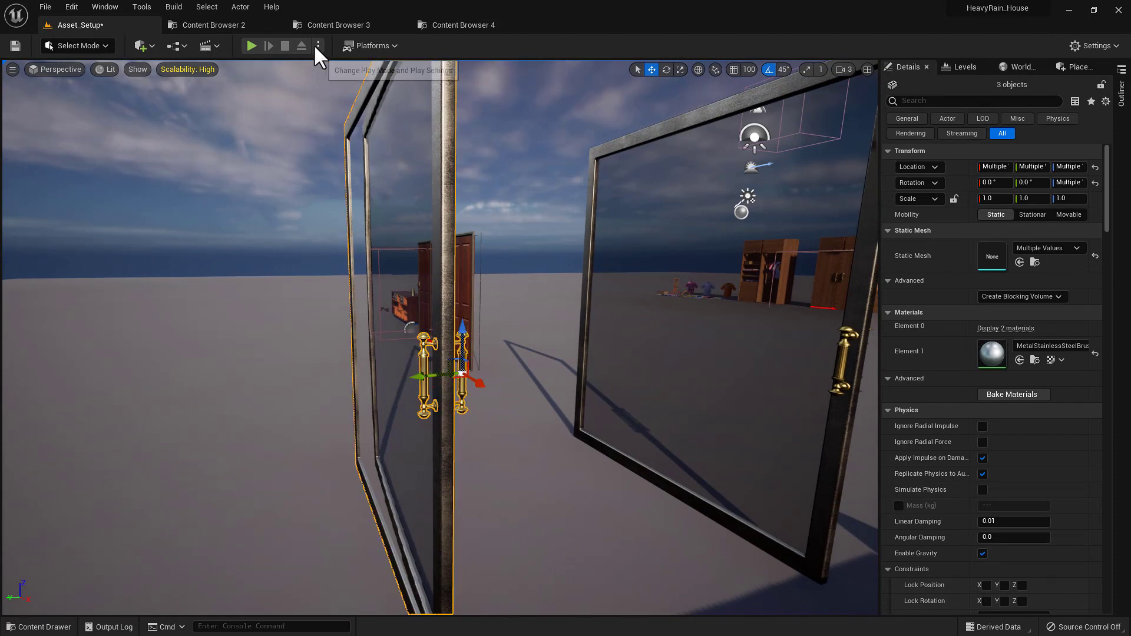
left_click(241, 6)
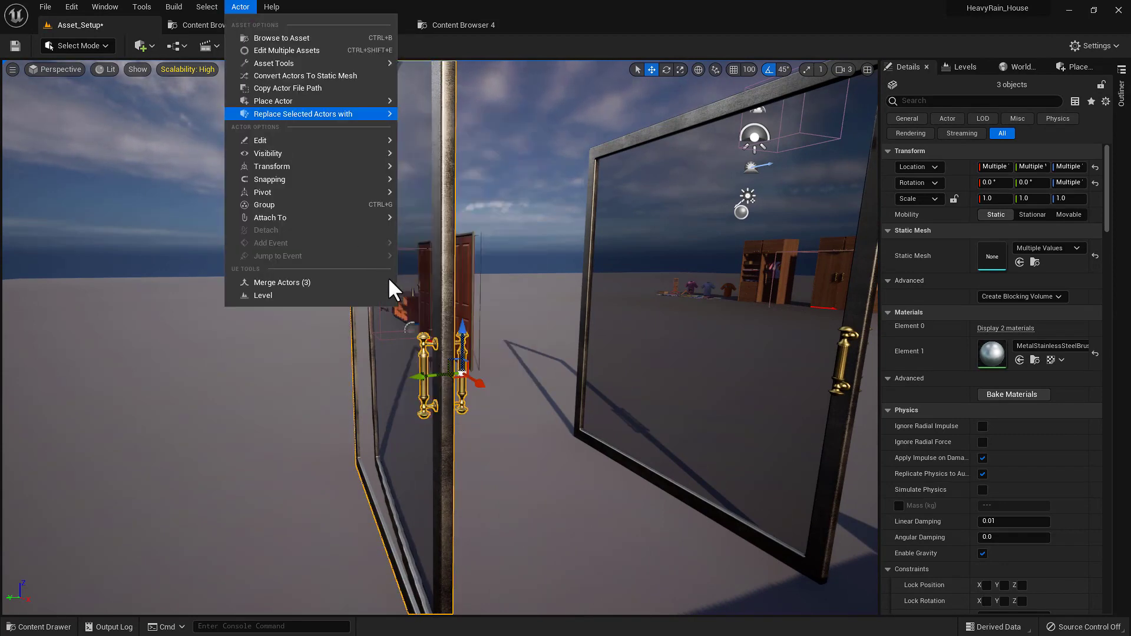
left_click(418, 286)
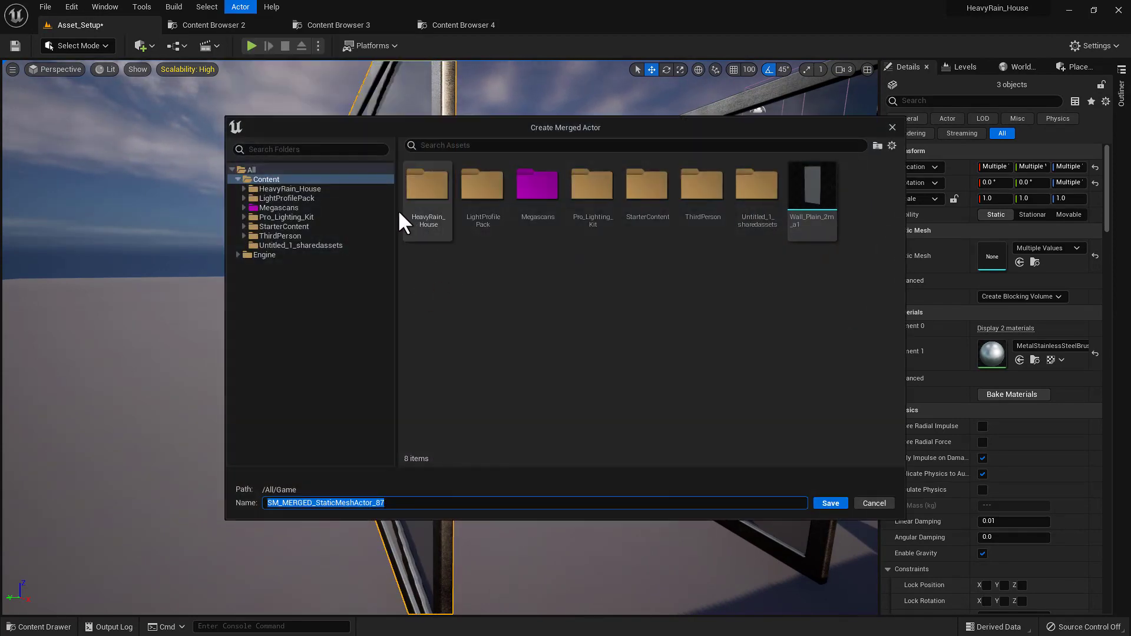
left_click(270, 184)
double_click(422, 192)
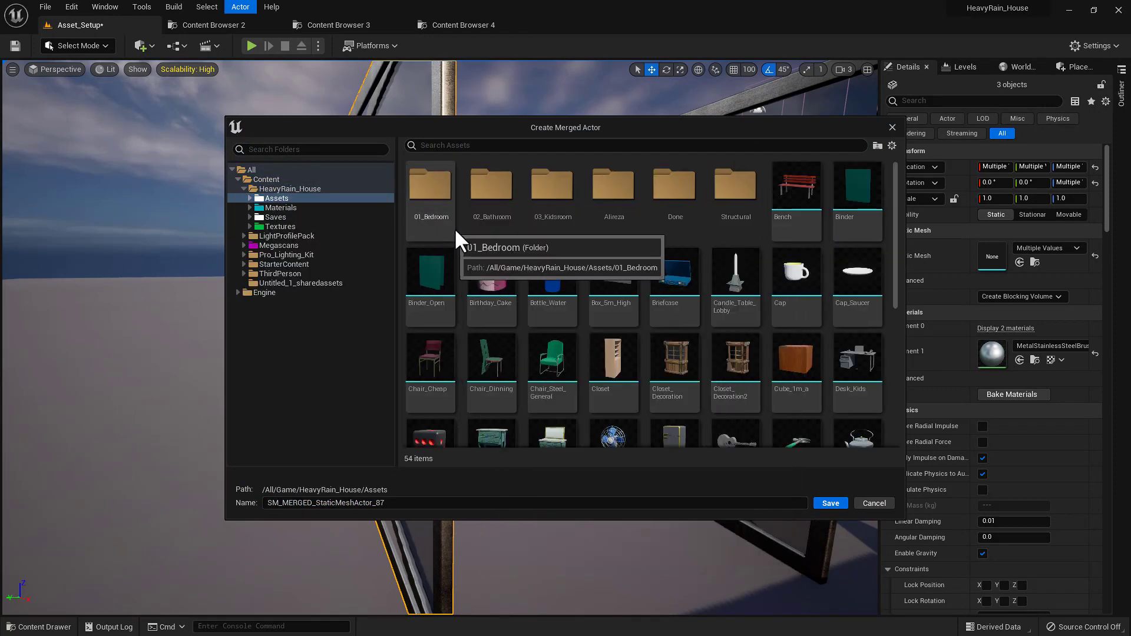
double_click(725, 211)
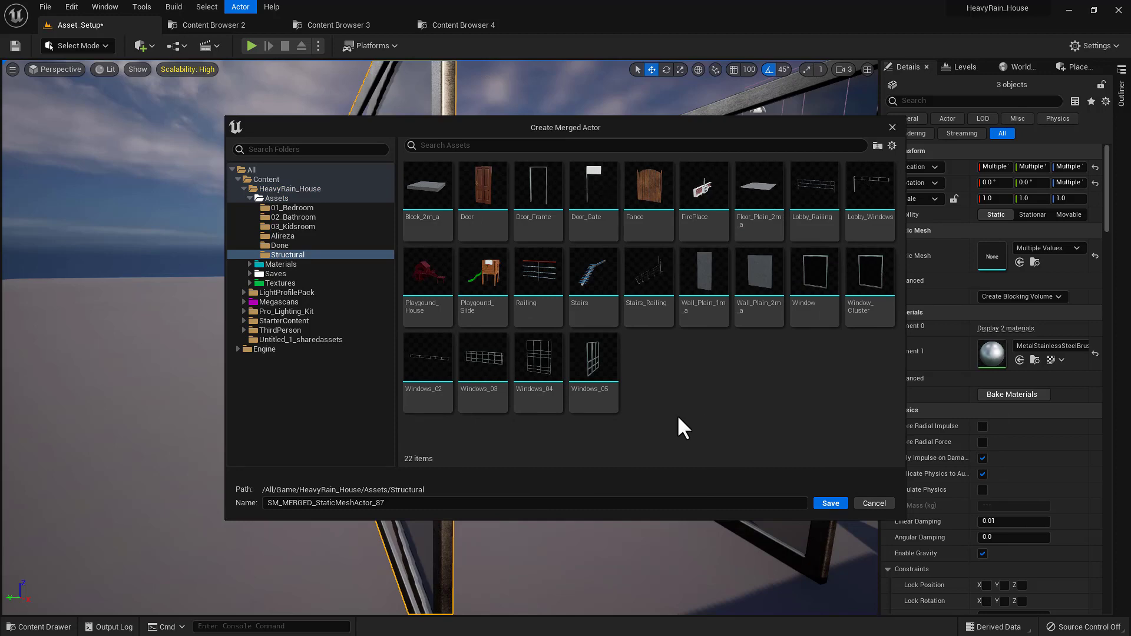
left_click(861, 319)
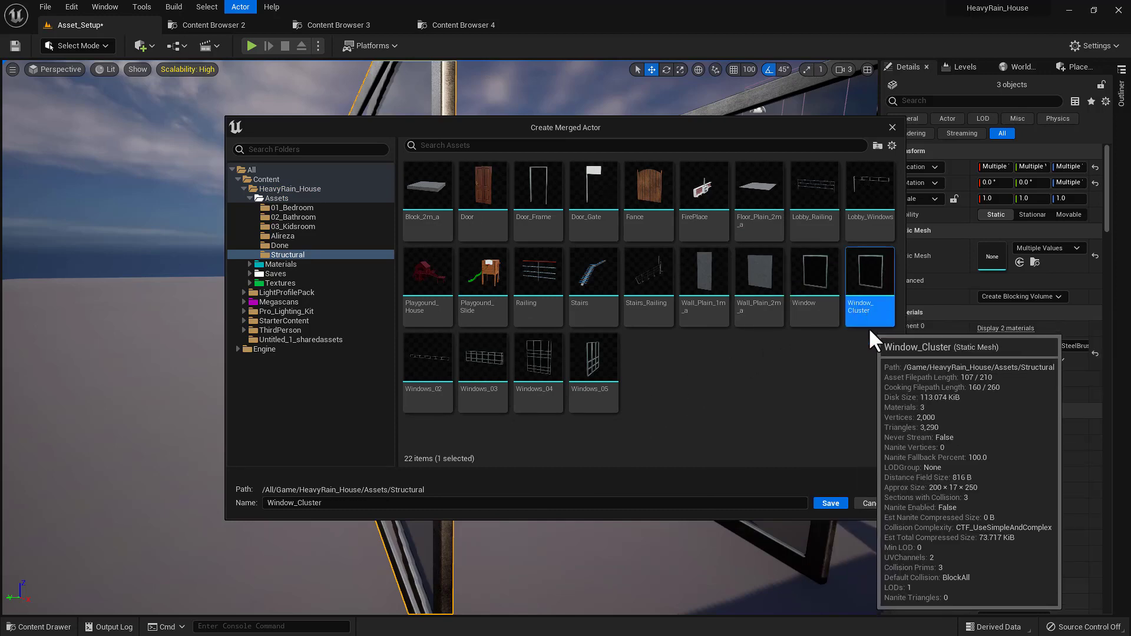
left_click(874, 503)
Step: Place the Window_Cluster static mesh from the Structural folder in front of the existing panels, at about 906.5, 1707.1, -0.5
left_click(358, 25)
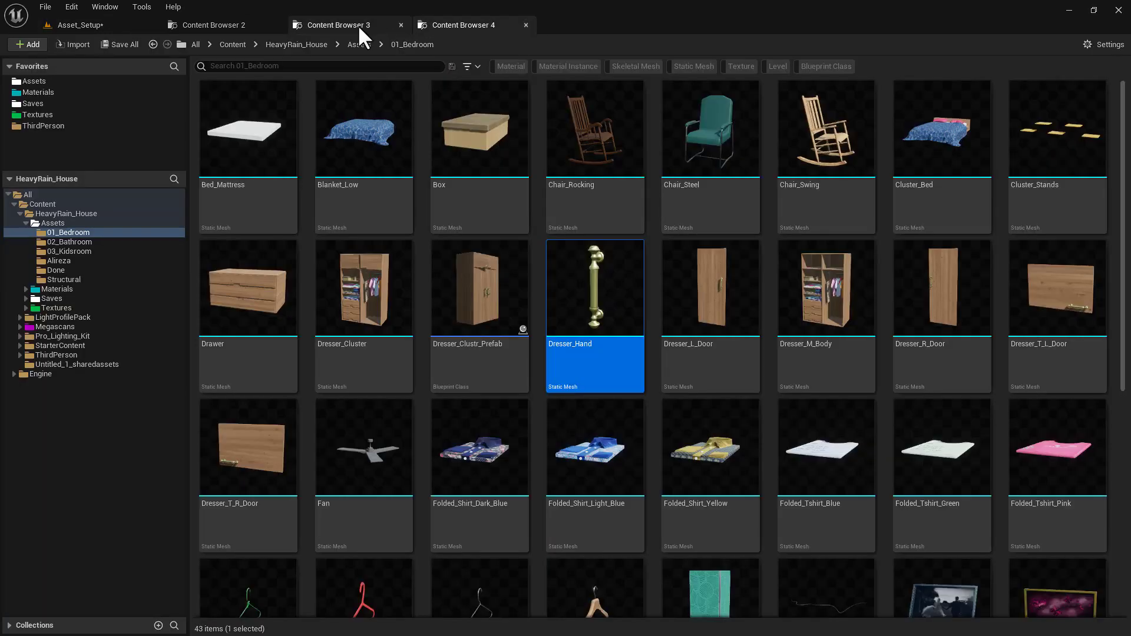
key("alt+Left")
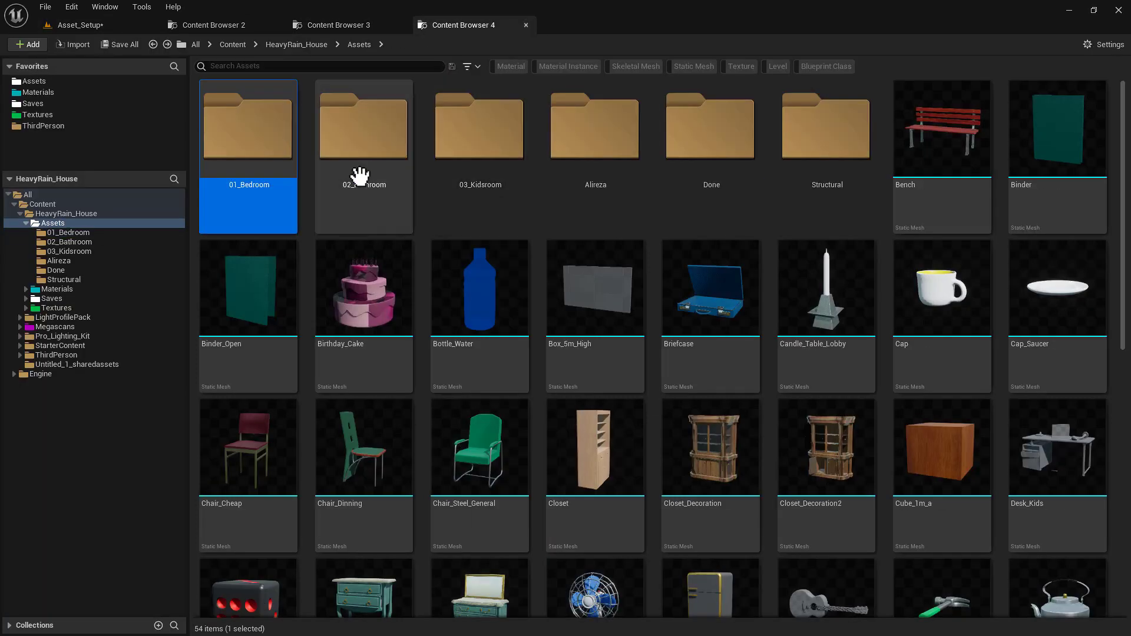
double_click(843, 184)
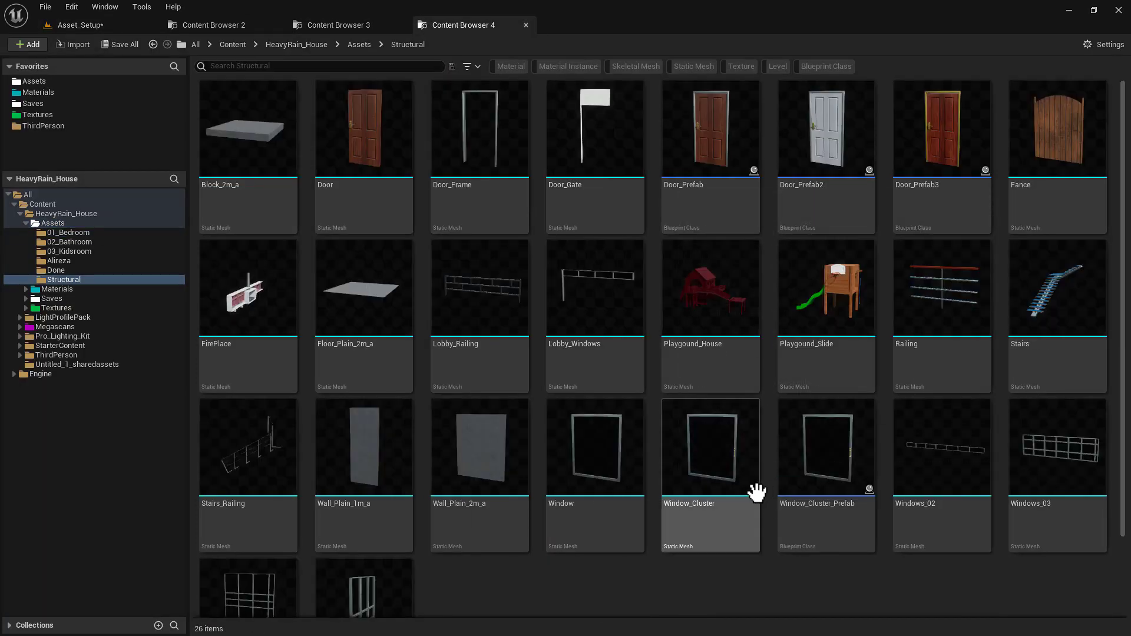
left_click(694, 450)
left_click_drag(694, 449, 208, 493)
right_click_drag(441, 484, 423, 501)
right_click_drag(434, 424, 435, 380)
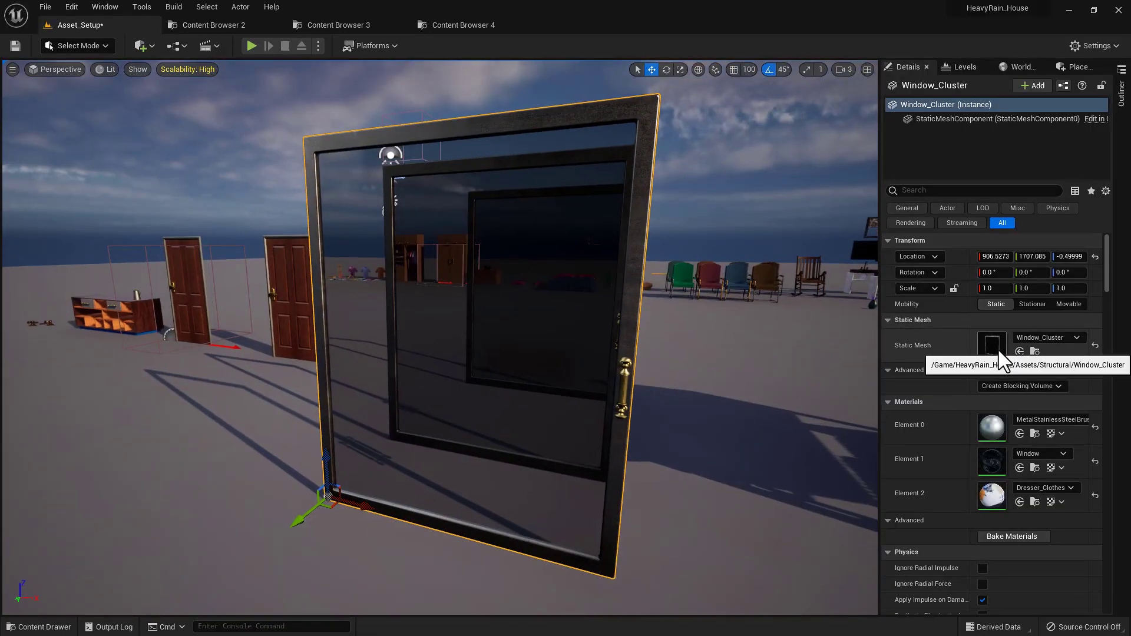
Step: Start creating a Blueprint Class in the Structural folder and cancel at the parent class choice
left_click(460, 25)
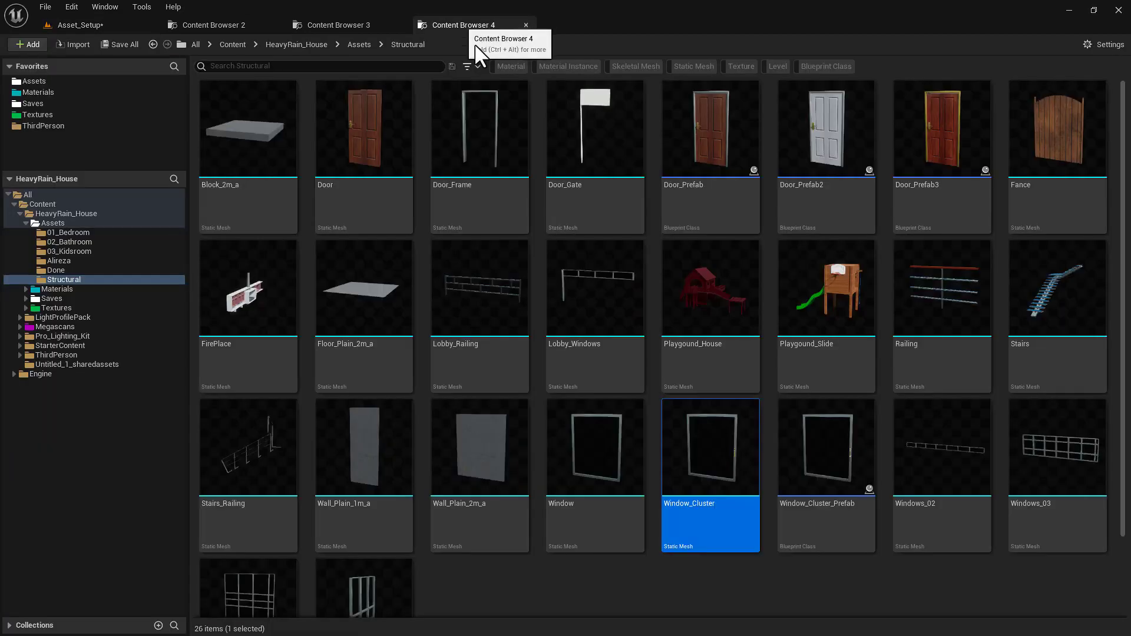
left_click(804, 578)
right_click(766, 582)
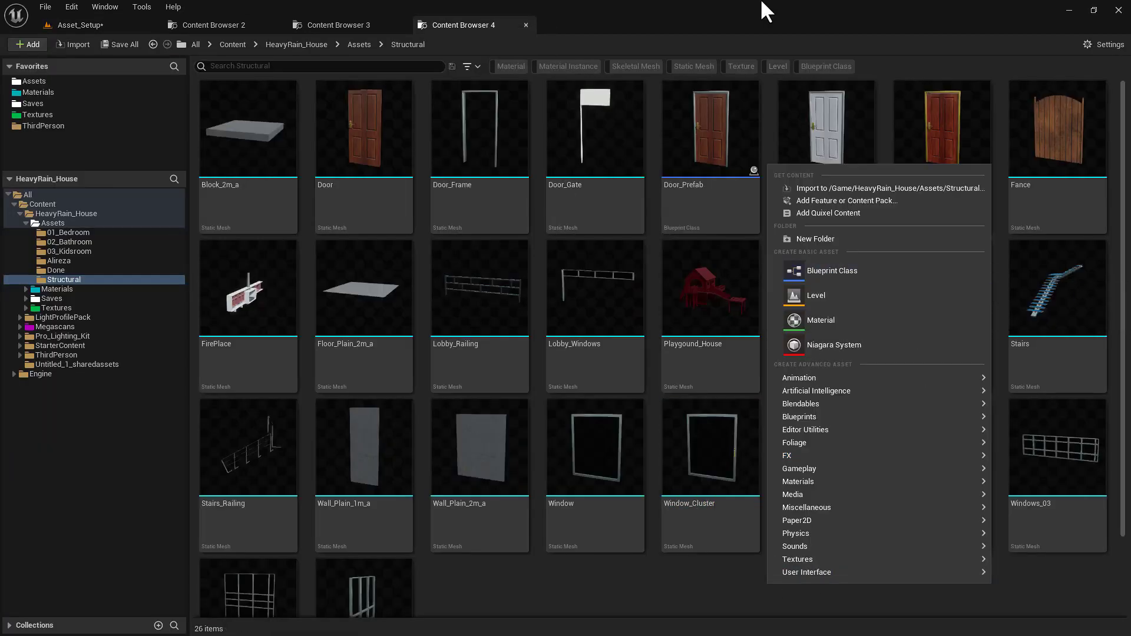
left_click(846, 263)
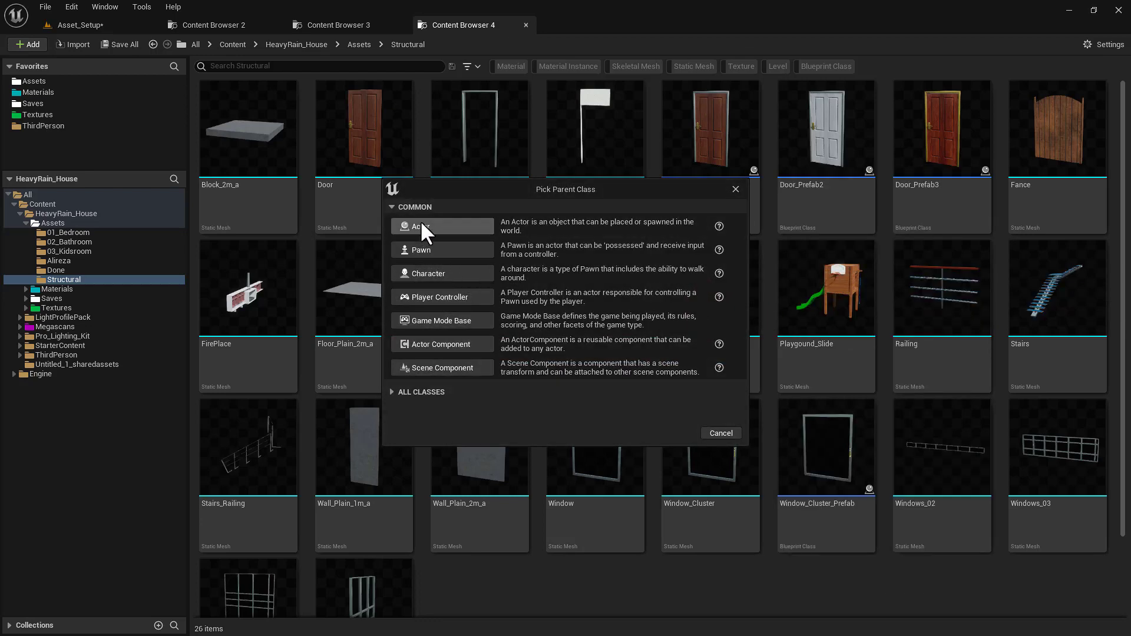
left_click(735, 189)
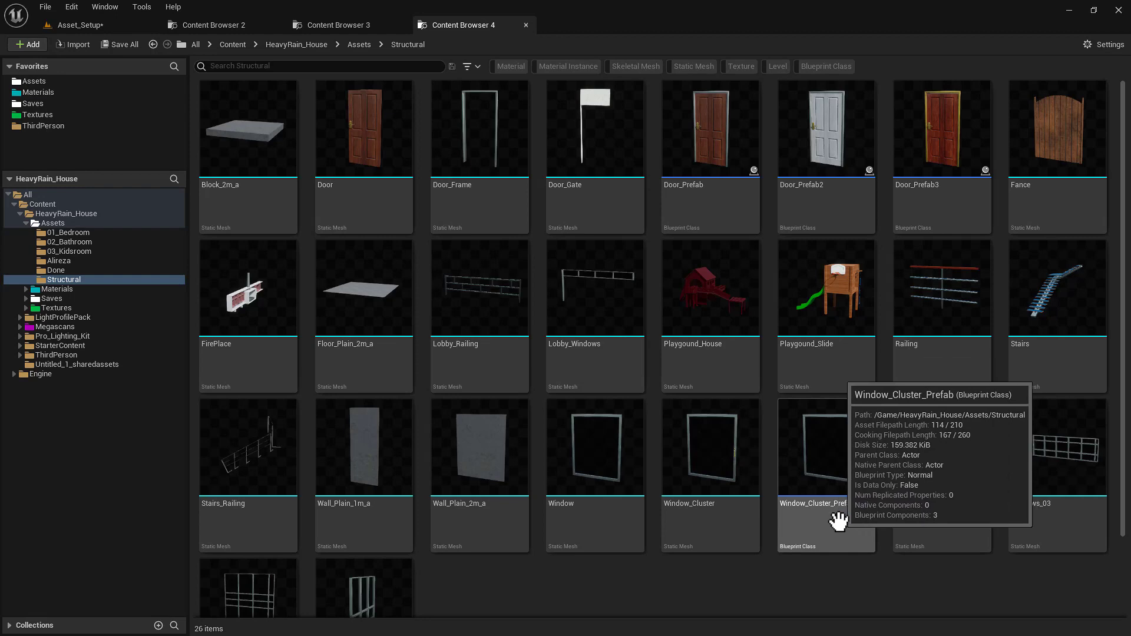
Step: Open the Window_Cluster_Prefab blueprint and show its 3D viewport
left_click(828, 470)
double_click(828, 472)
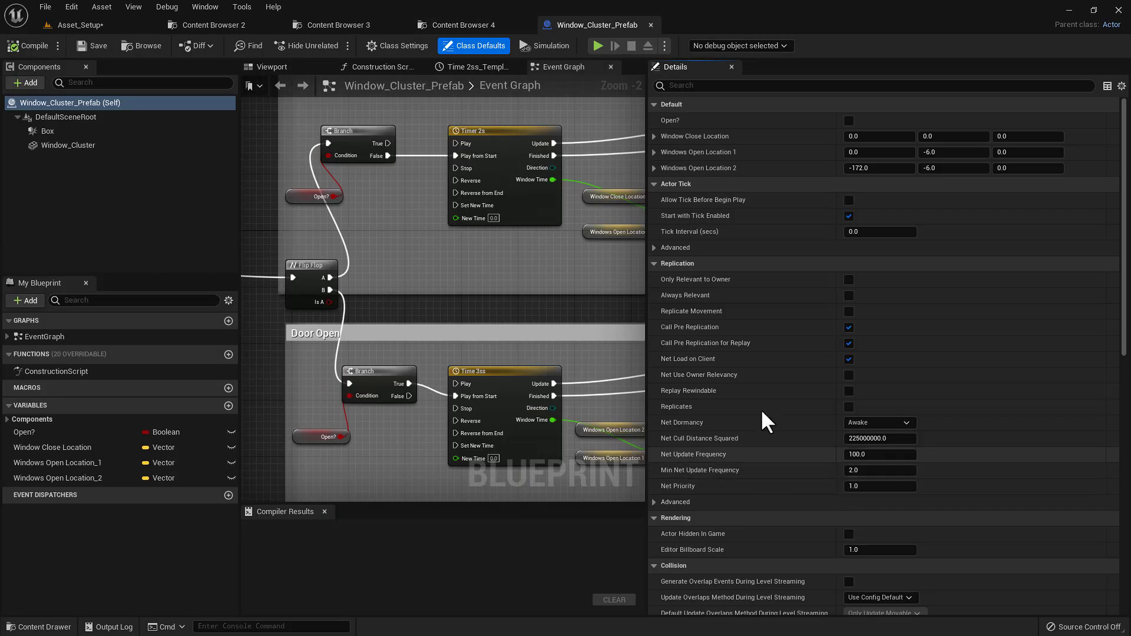
scroll(441, 259, "down", 3)
left_click(272, 68)
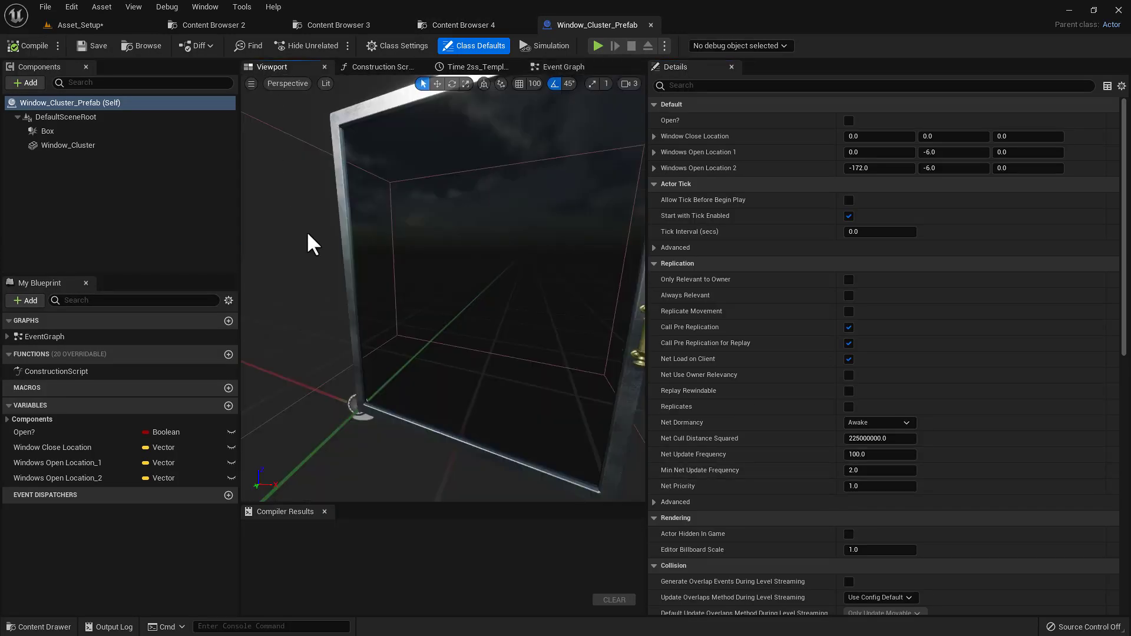
Step: Inspect the prefab's Window_Cluster mesh and its Box collision component in the viewport
right_click_drag(354, 261, 354, 263)
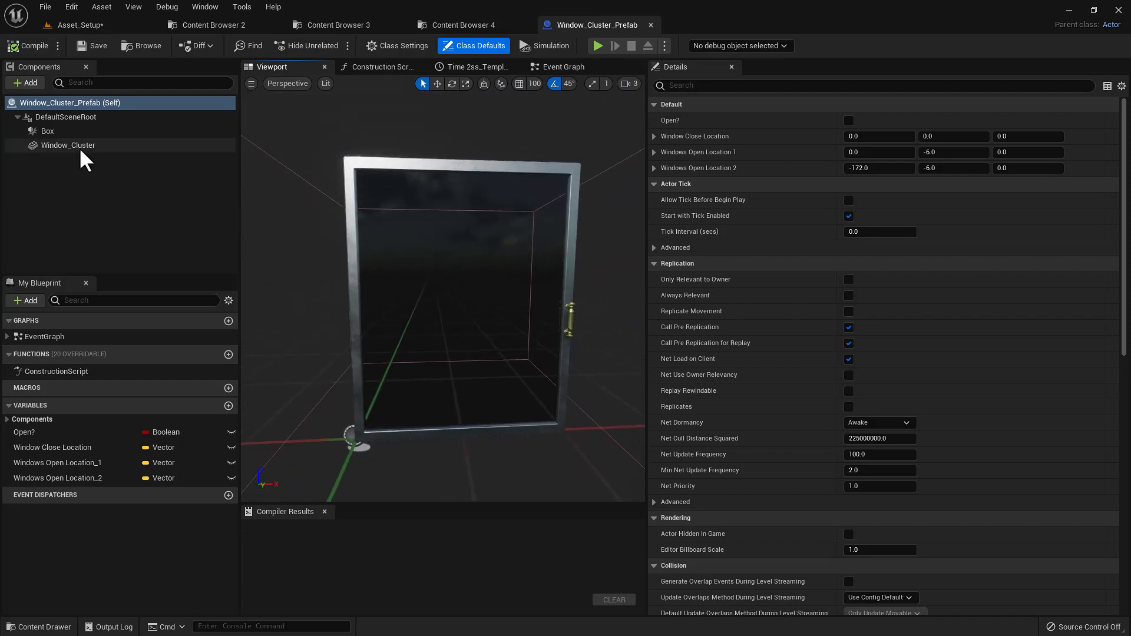
left_click(79, 147)
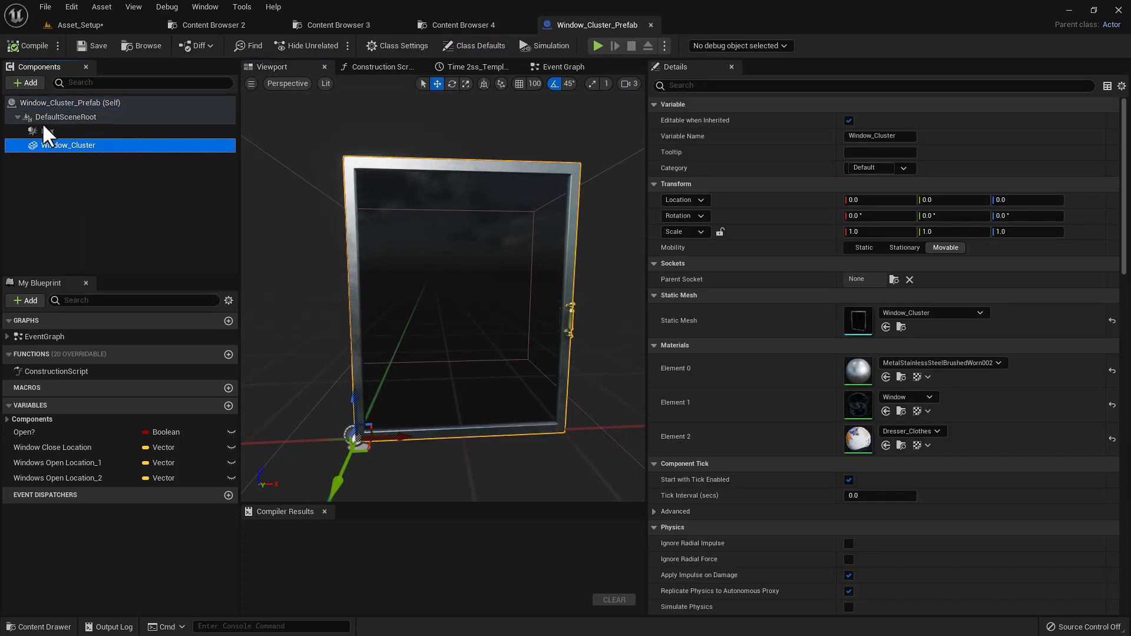
left_click(47, 131)
right_click_drag(330, 265, 330, 265)
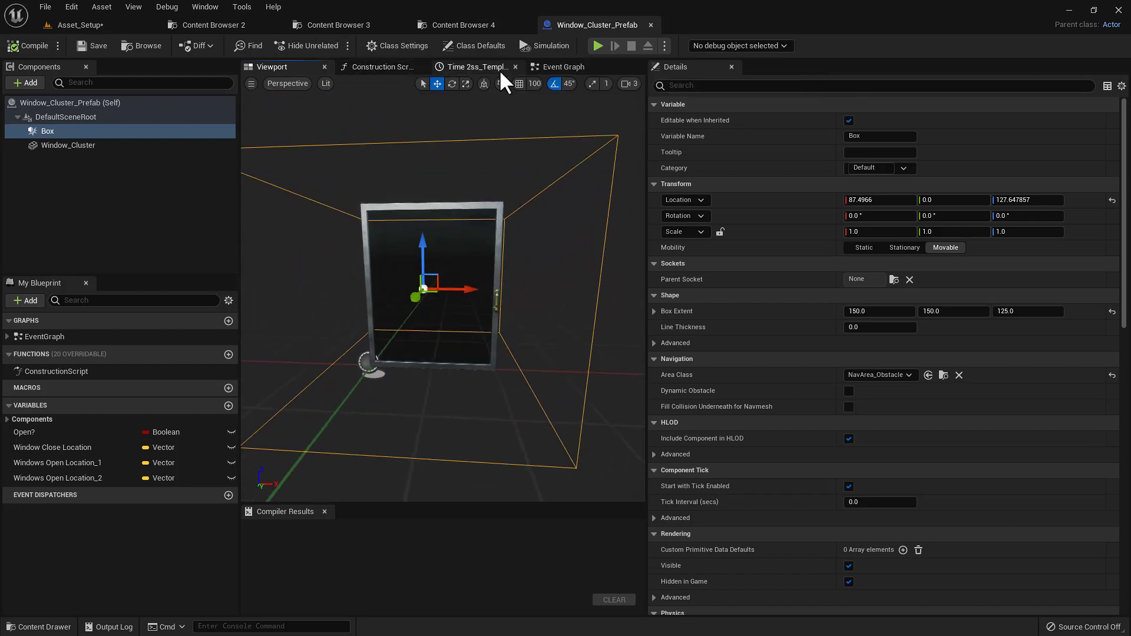
Step: Widen the Event Graph and examine the Enable Input and Interact node groups
left_click(558, 66)
scroll(401, 318, "down", 2)
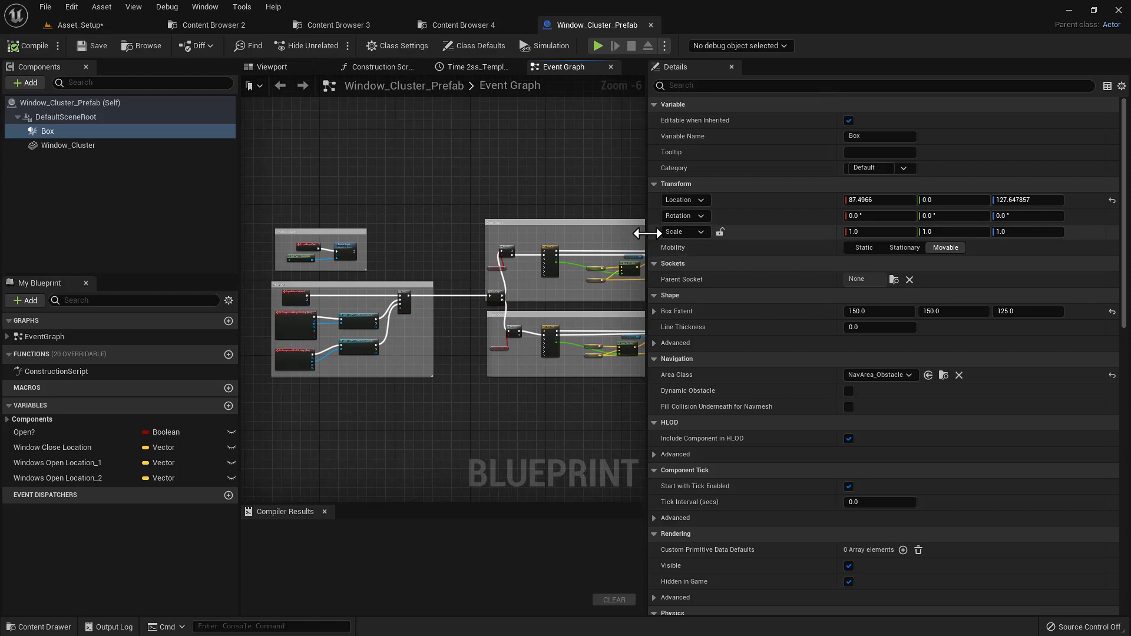
left_click_drag(646, 231, 841, 249)
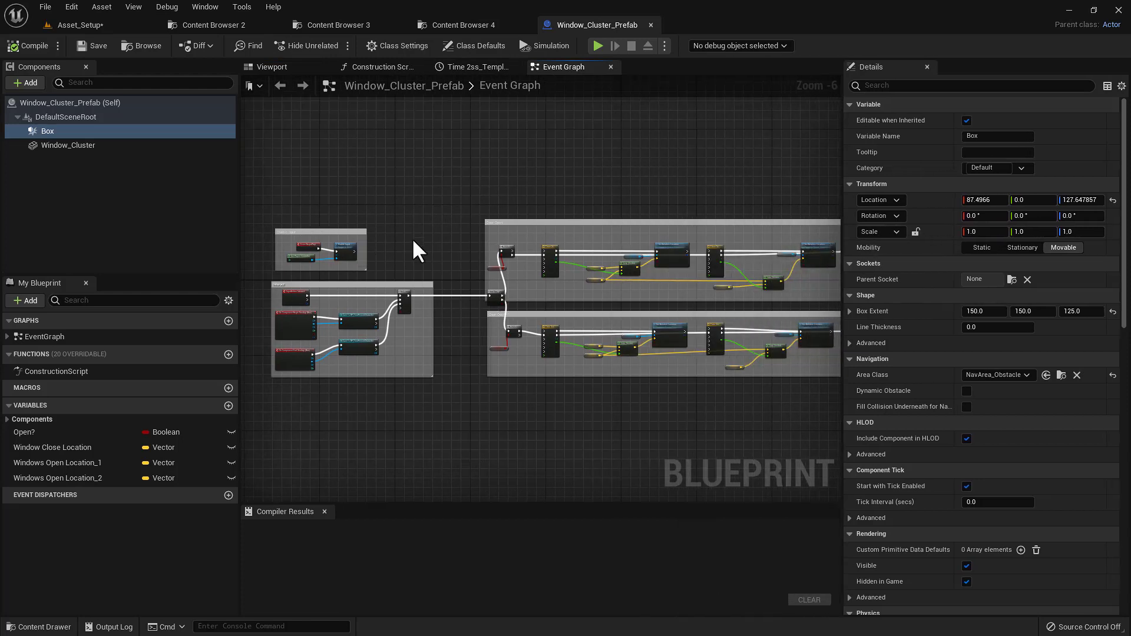
scroll(442, 235, "up", 3)
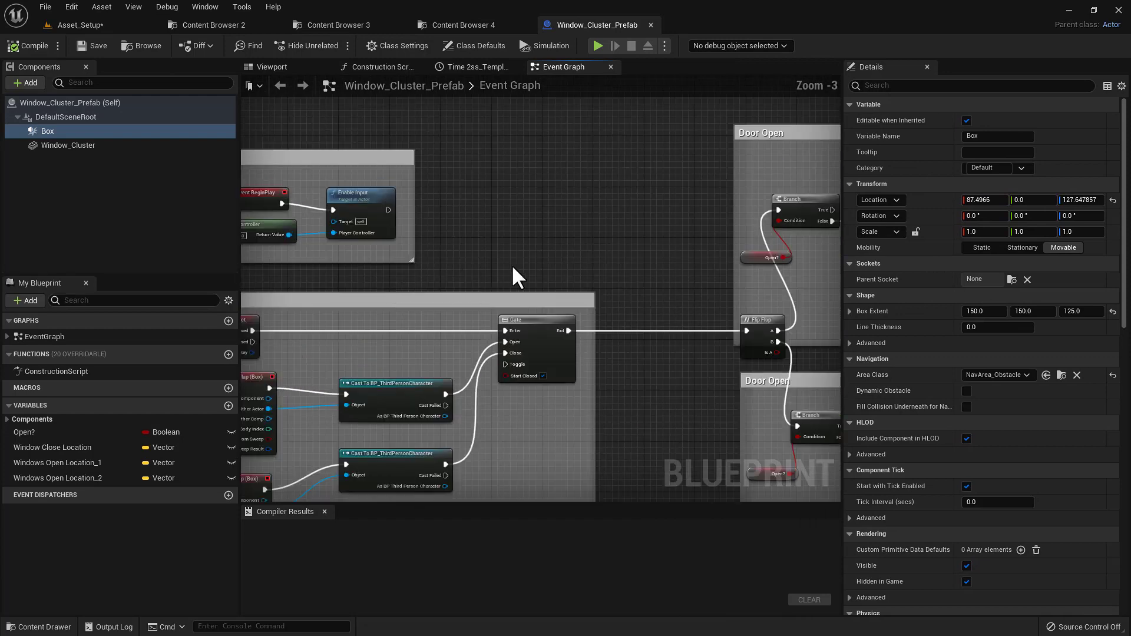
right_click_drag(493, 275, 599, 258)
scroll(534, 280, "down", 1)
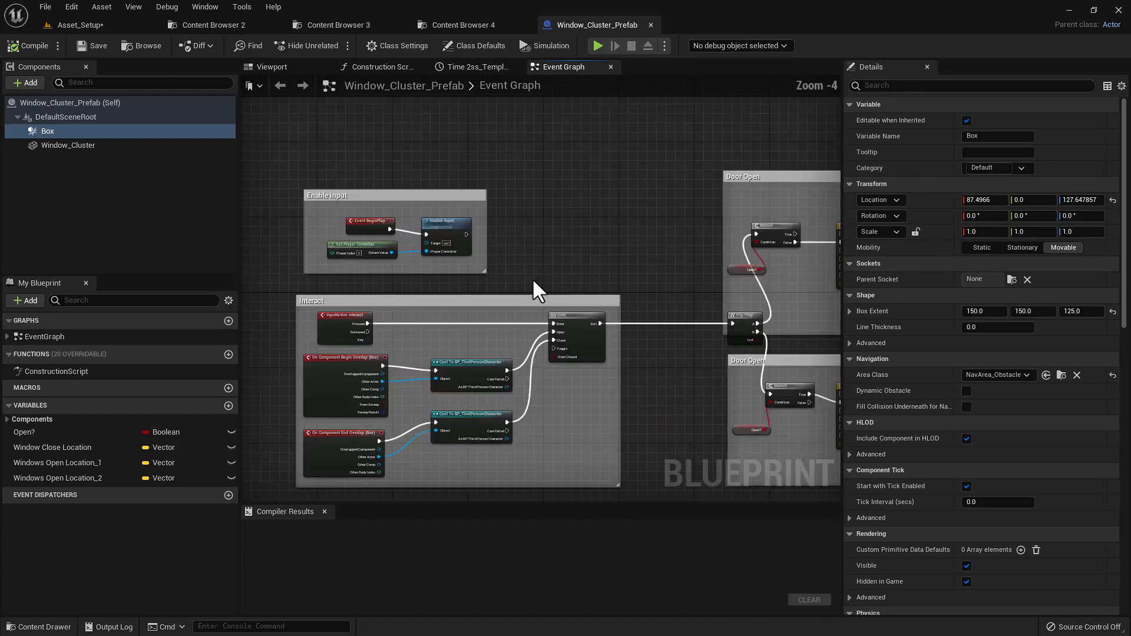
scroll(420, 289, "up", 2)
right_click_drag(502, 310, 527, 297)
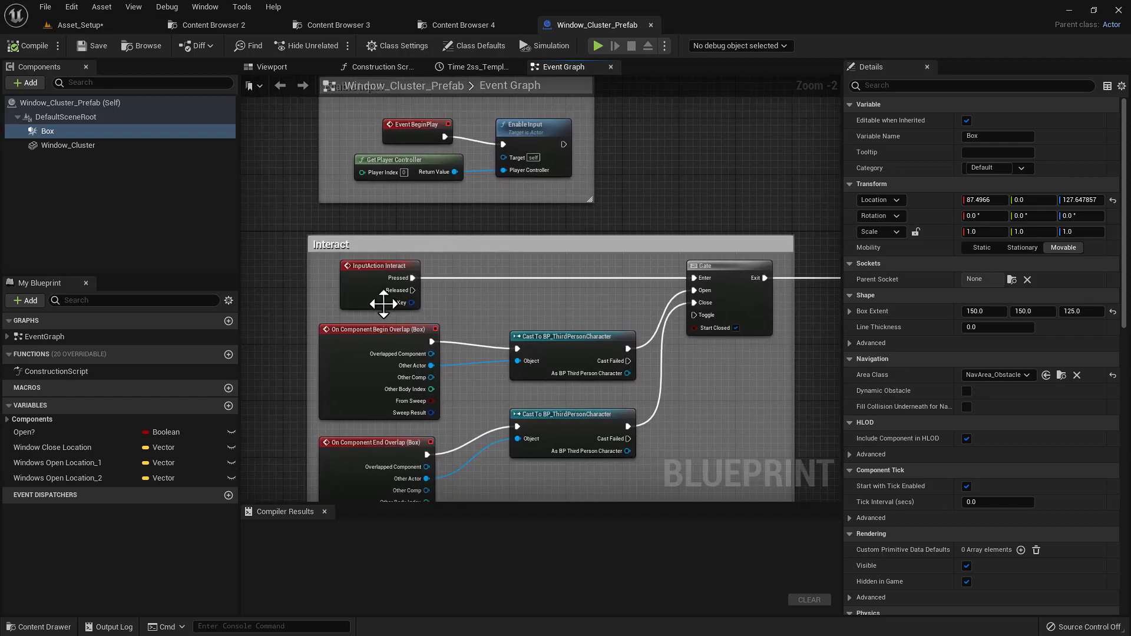
Step: Examine how the Interact group's overlap events and character casts open and close the Gate node
right_click_drag(495, 286, 166, 292)
scroll(376, 309, "down", 1)
right_click_drag(653, 257, 475, 281)
right_click_drag(593, 311, 841, 302)
right_click_drag(400, 285, 529, 279)
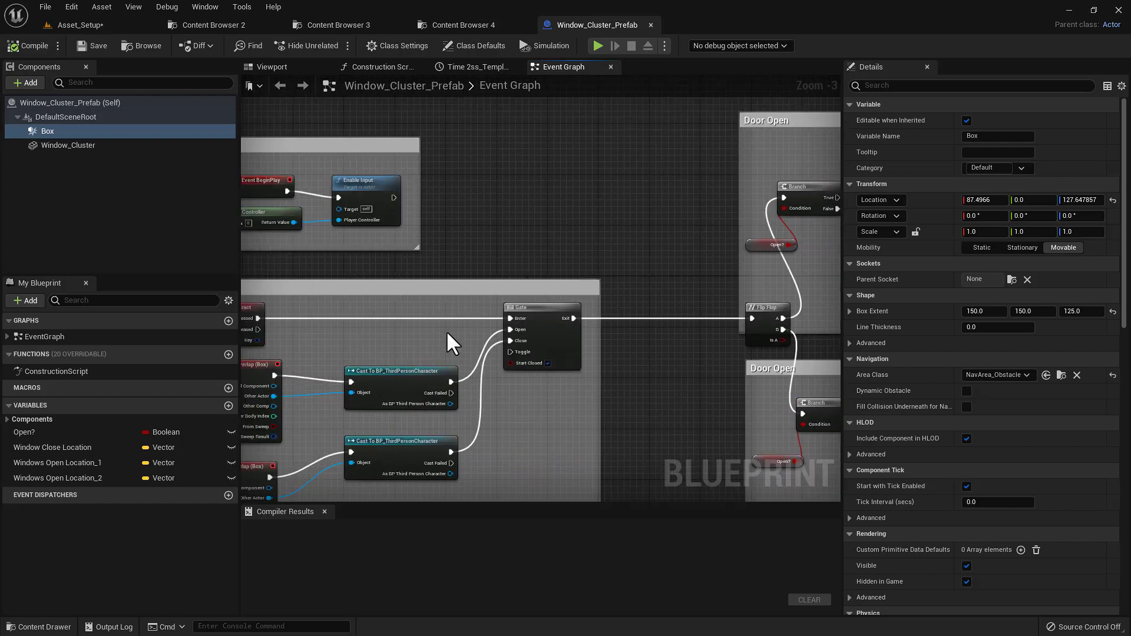
right_click_drag(448, 335, 514, 334)
scroll(335, 372, "up", 2)
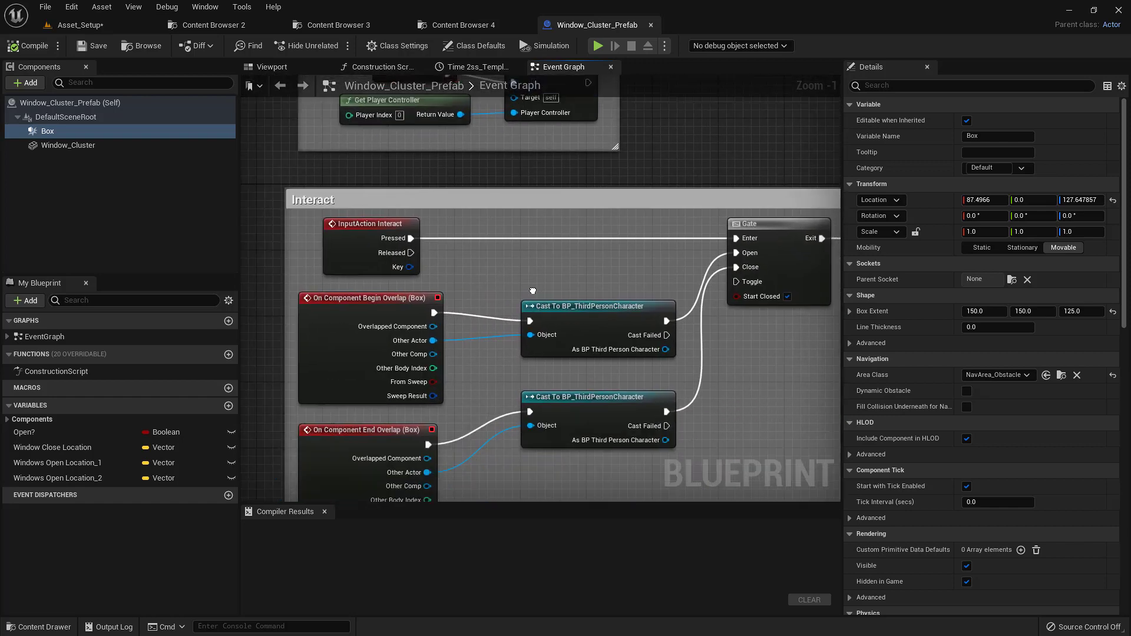
right_click_drag(454, 306, 284, 329)
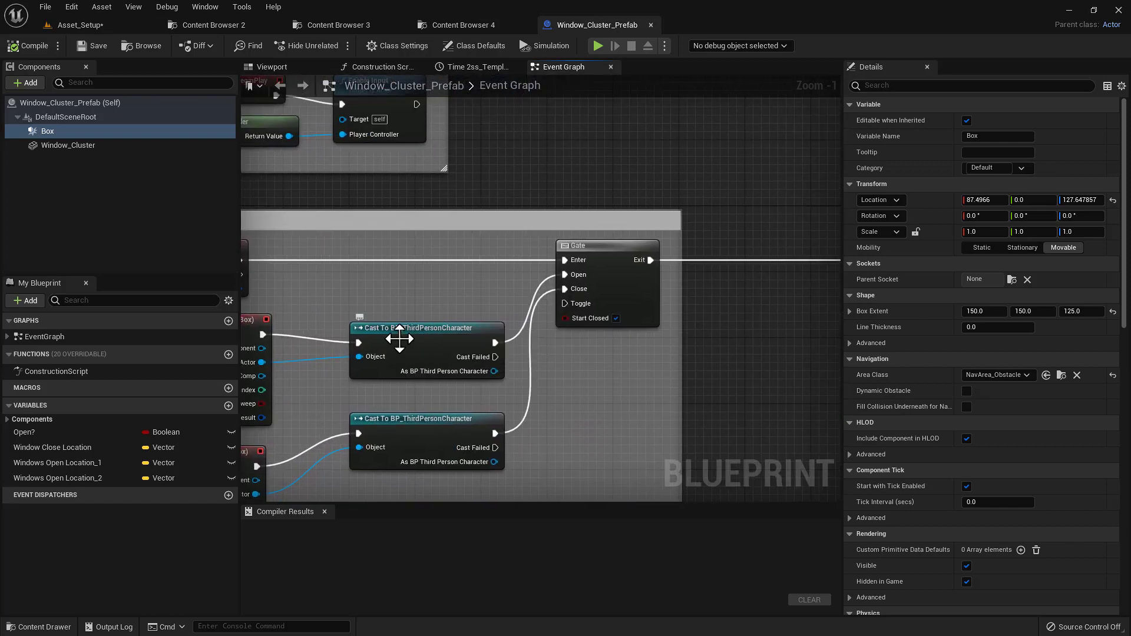
right_click_drag(493, 310, 488, 312)
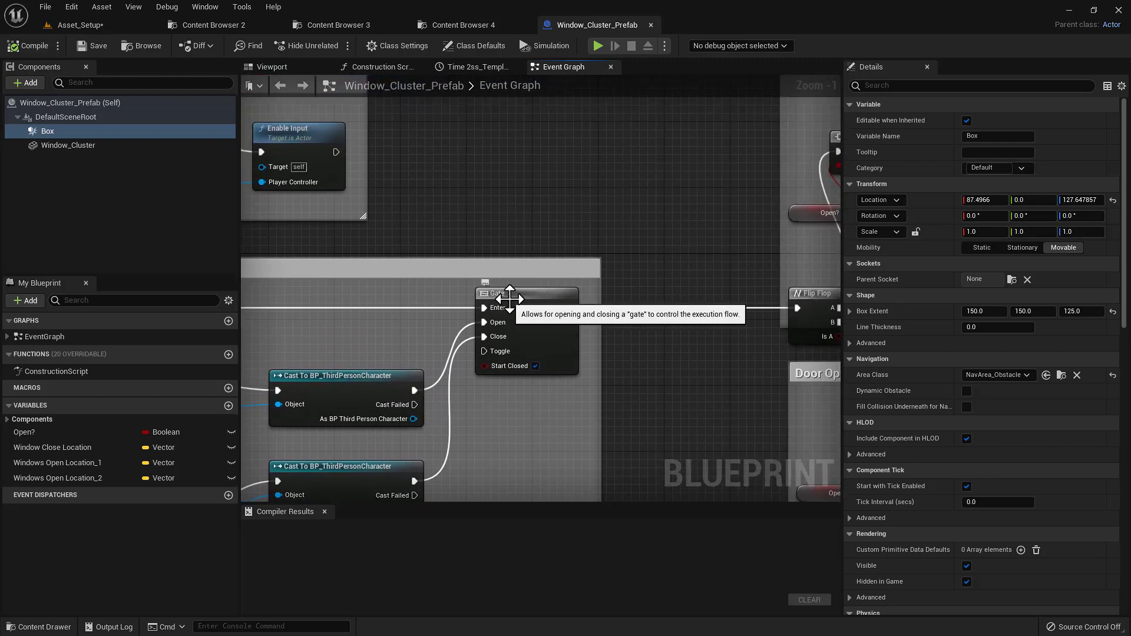
Step: Follow the Gate's exit to the Flip Flop and Branch nodes and inspect the Open? variable's details
right_click_drag(538, 281, 326, 334)
right_click_drag(594, 370, 497, 364)
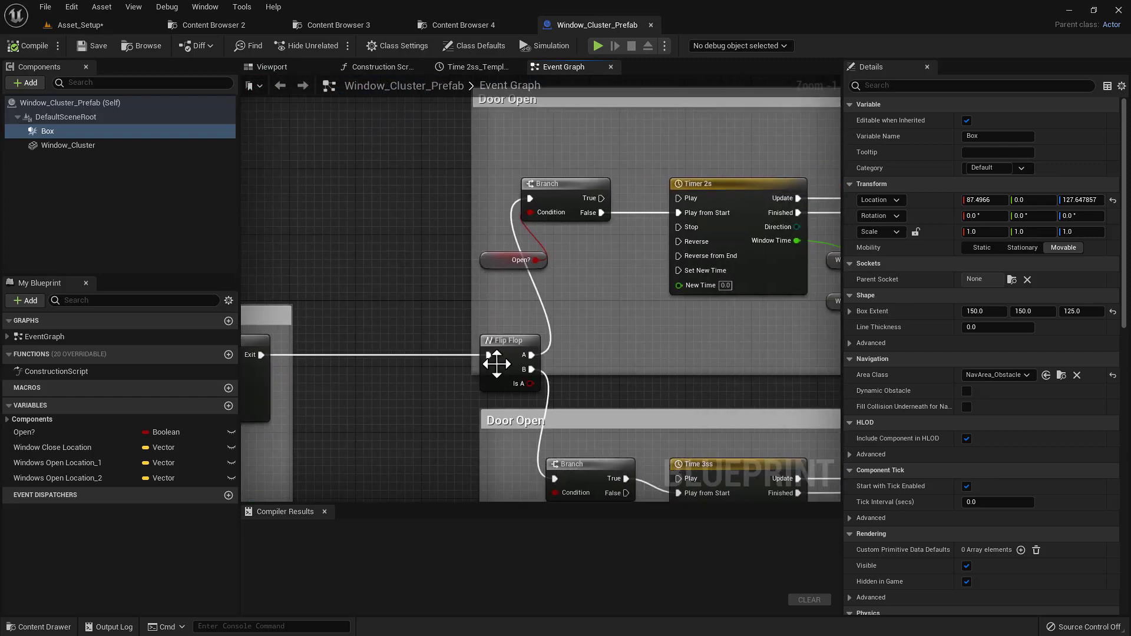
right_click_drag(652, 345, 544, 322)
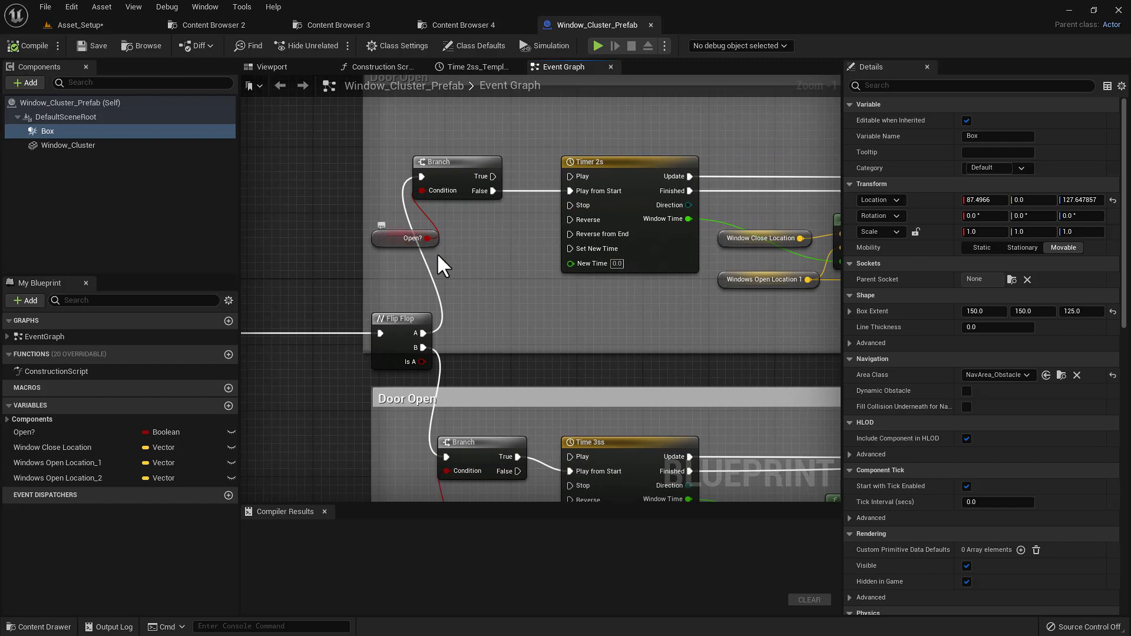
right_click_drag(521, 279, 487, 276)
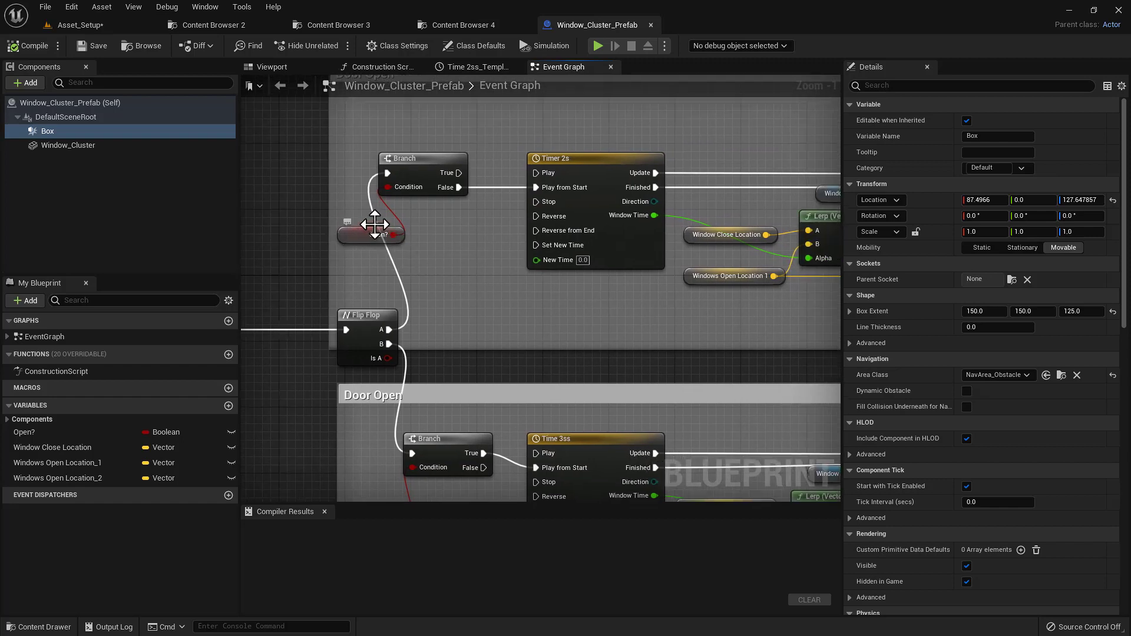
right_click_drag(370, 237, 373, 259)
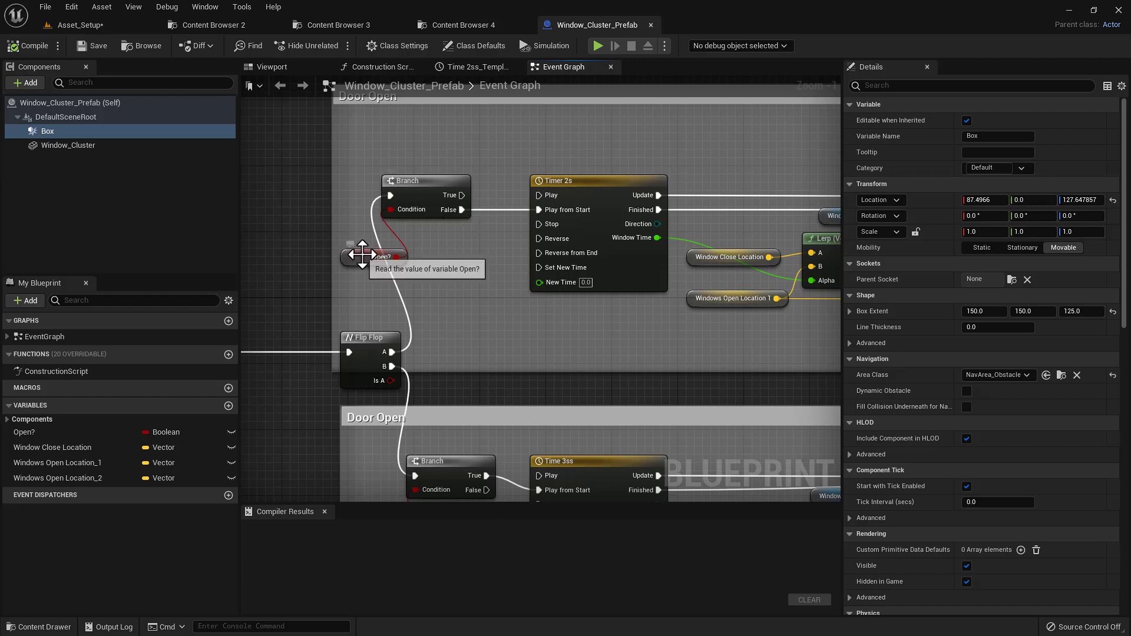
left_click(361, 255)
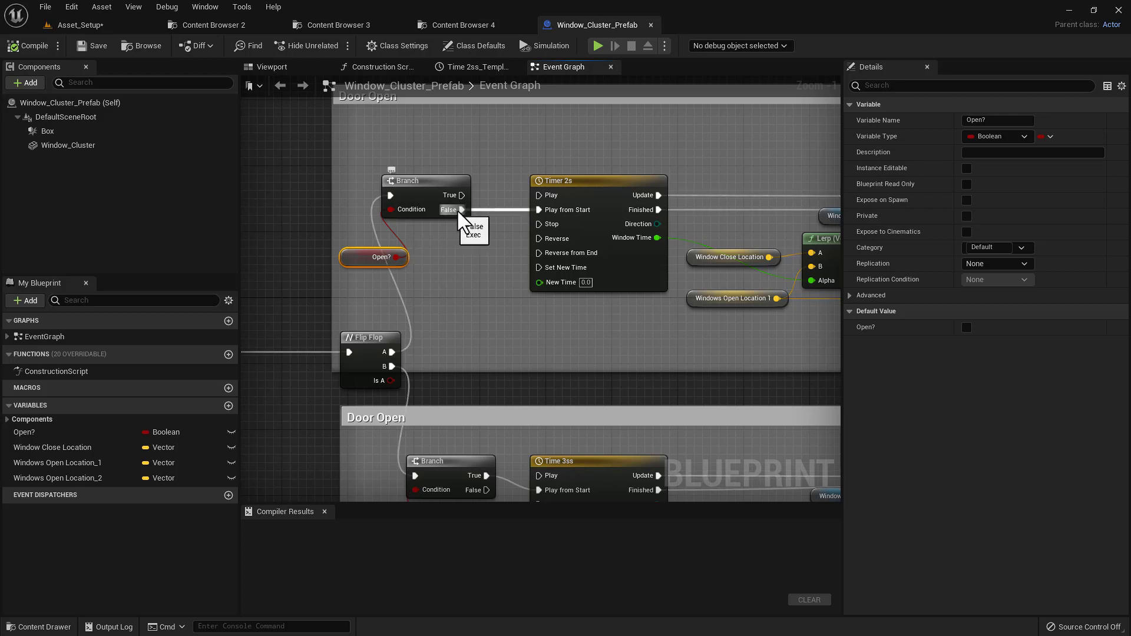
Step: Follow the Branch's False output through the Timer 2s timeline to the Lerp and Set Relative Location nodes
right_click_drag(497, 248, 470, 265)
right_click_drag(652, 190, 434, 197)
right_click_drag(515, 183, 498, 189)
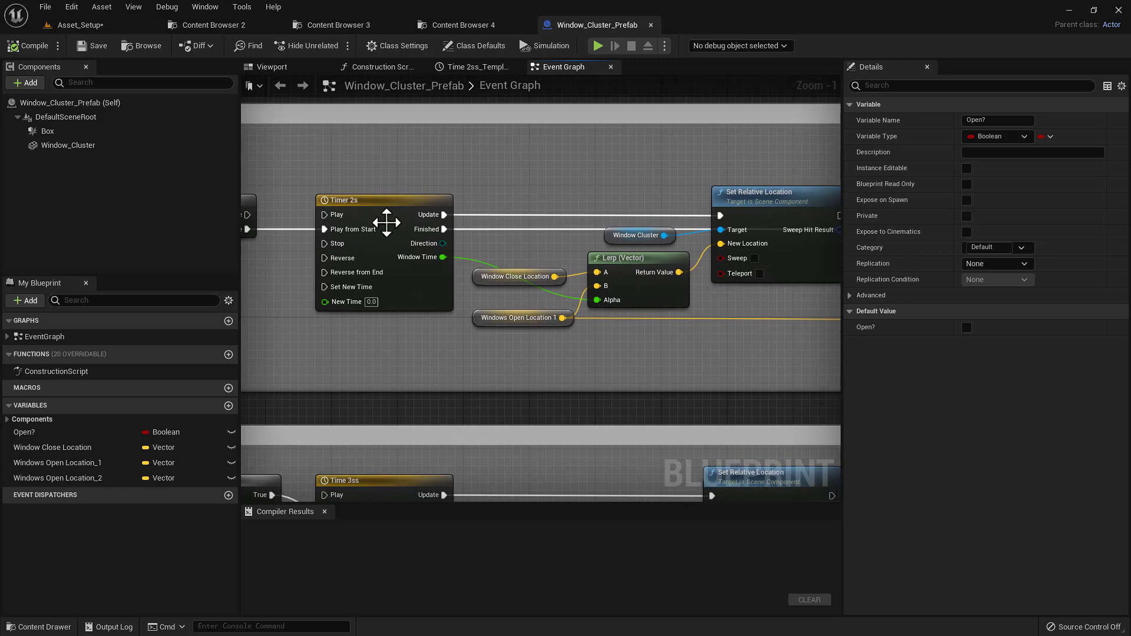
right_click_drag(537, 274, 480, 256)
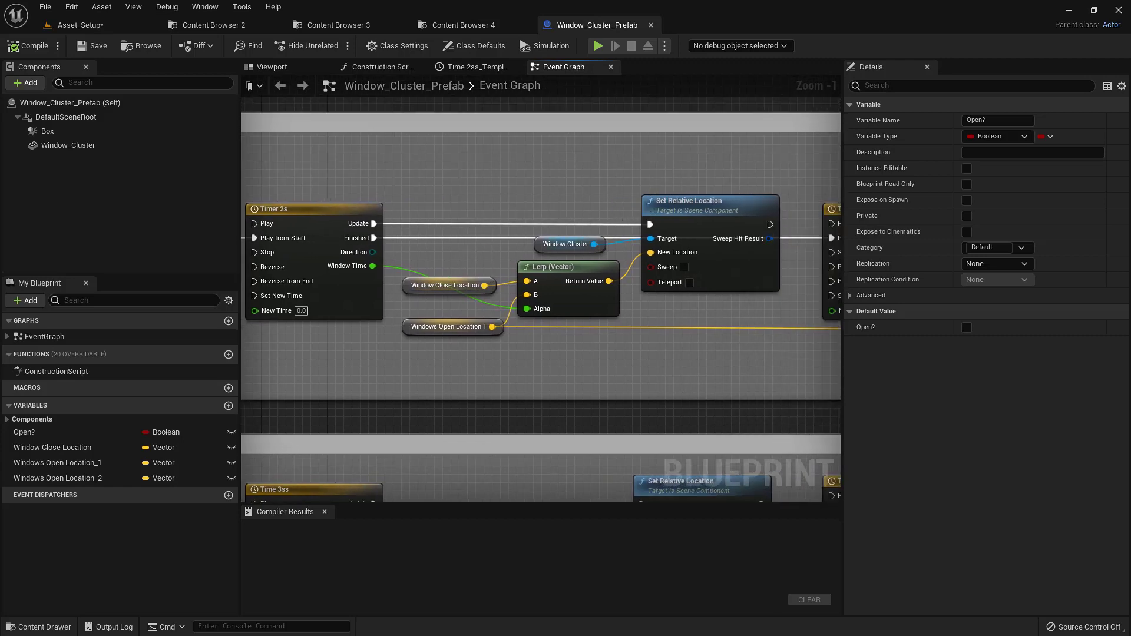
right_click_drag(583, 242, 492, 265)
Step: Inspect the Window Cluster reference and the default values of Window Close Location and Windows Open Location 1
left_click(474, 267)
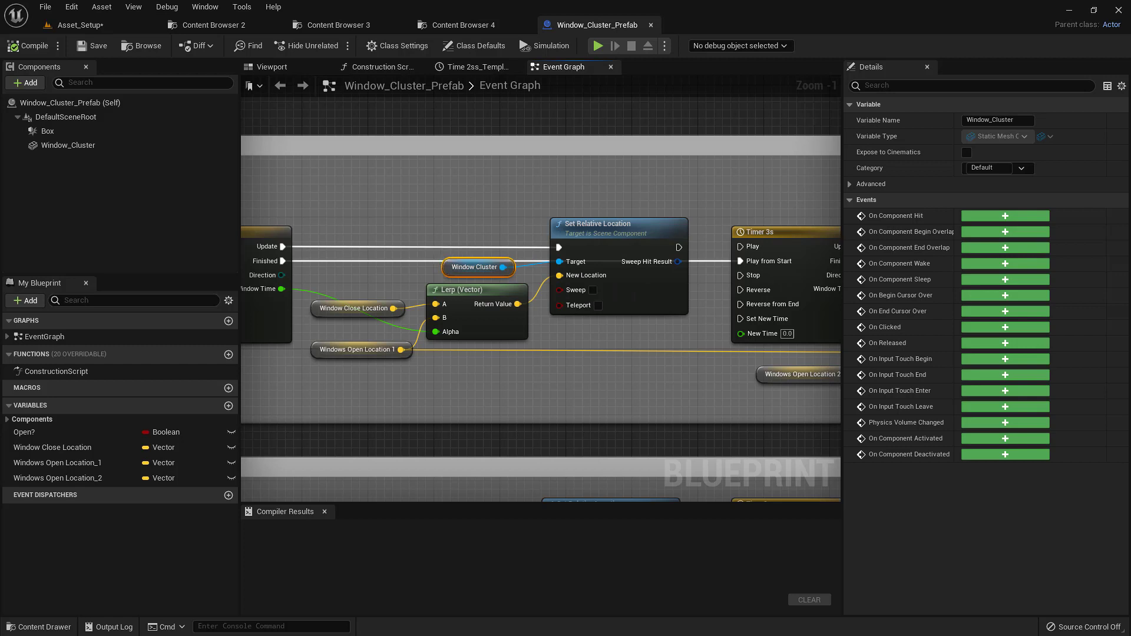
right_click_drag(433, 264, 455, 276)
left_click(367, 321)
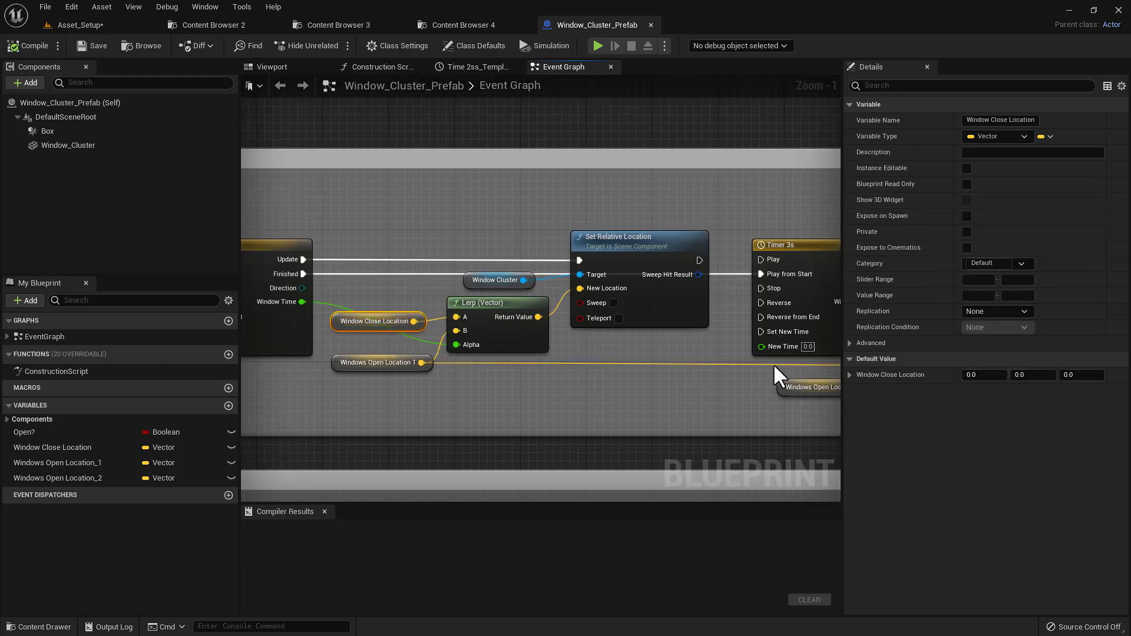
left_click(385, 363)
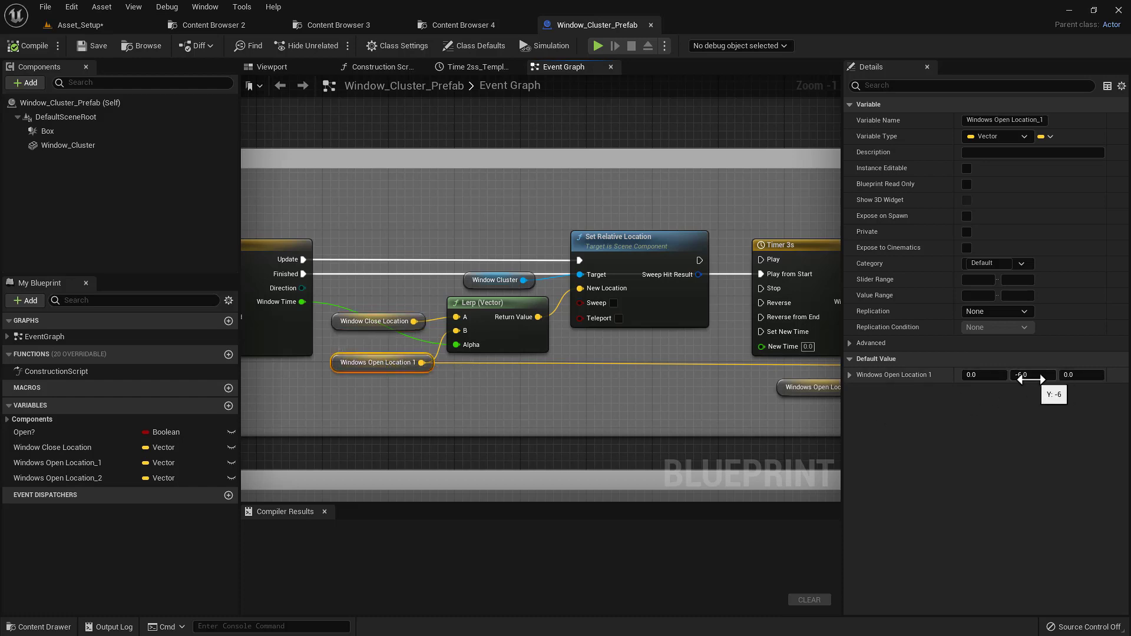
Step: In the Asset_Setup level, try moving Window_Cluster along Y to about 1699.3 and sliding it along X, and undo both moves
left_click(133, 26)
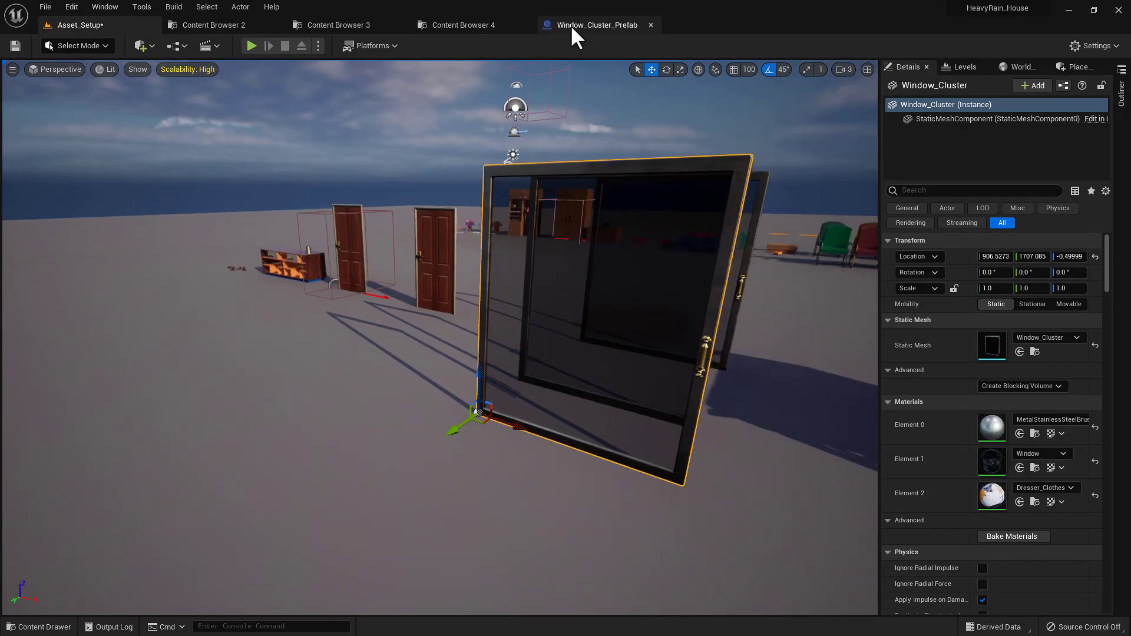
left_click(574, 25)
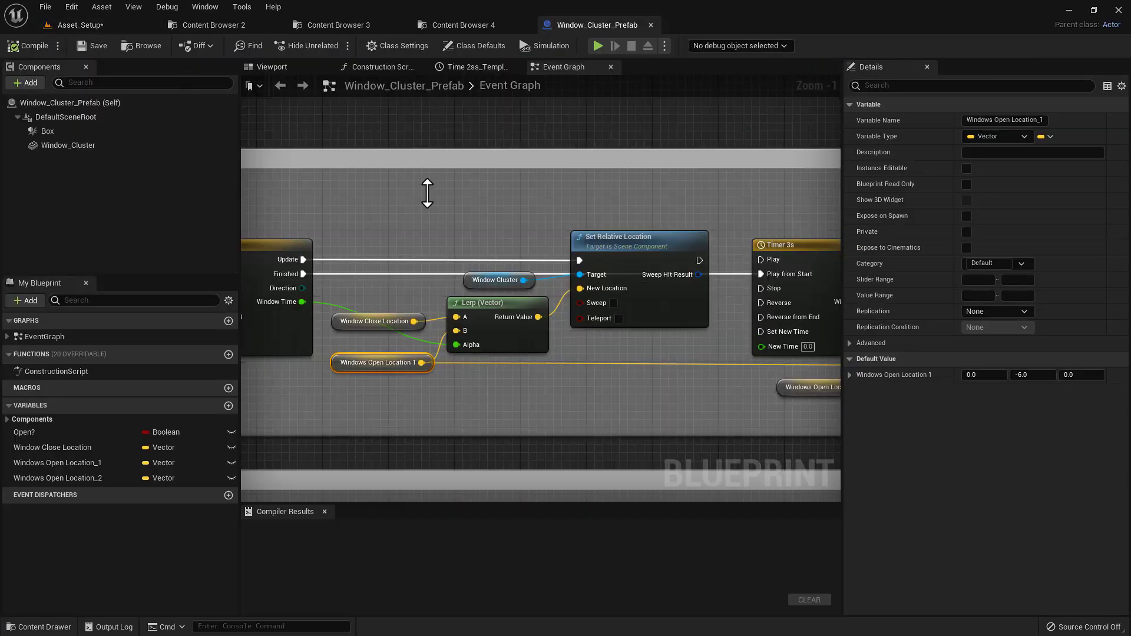
left_click(101, 25)
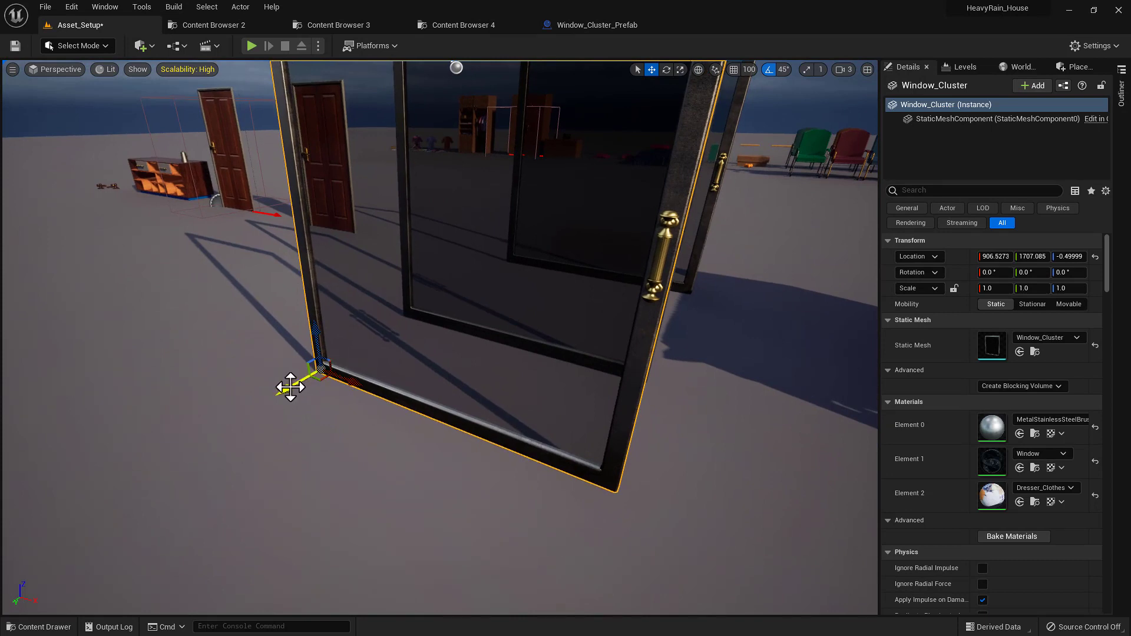
left_click_drag(290, 387, 299, 382)
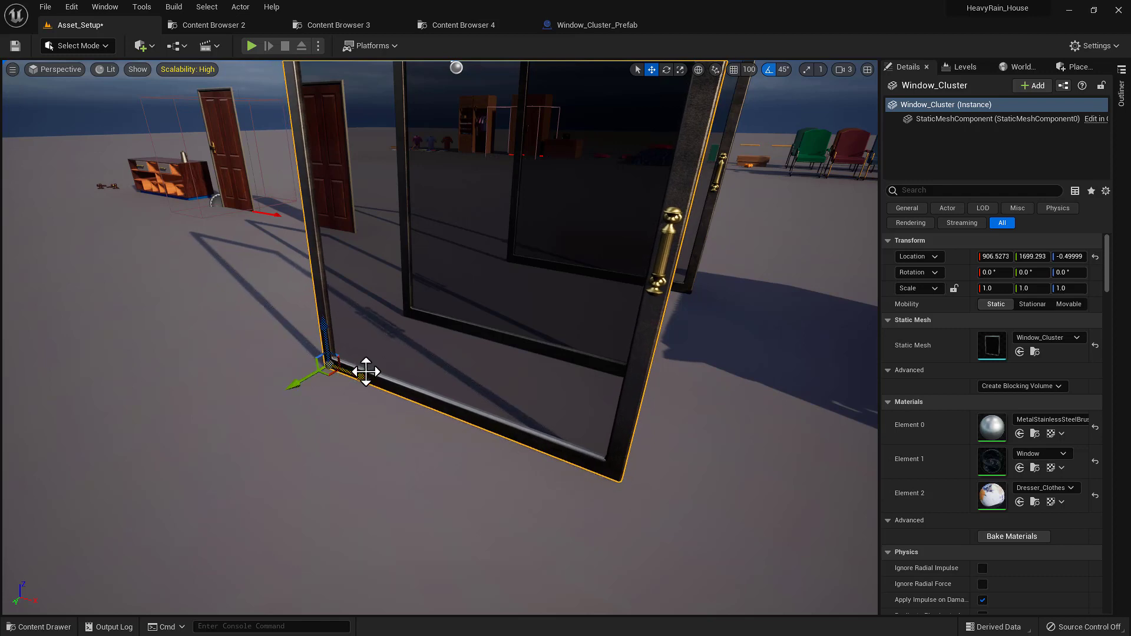
left_click_drag(366, 374, 248, 330)
key("ctrl+z")
key("ctrl+z")
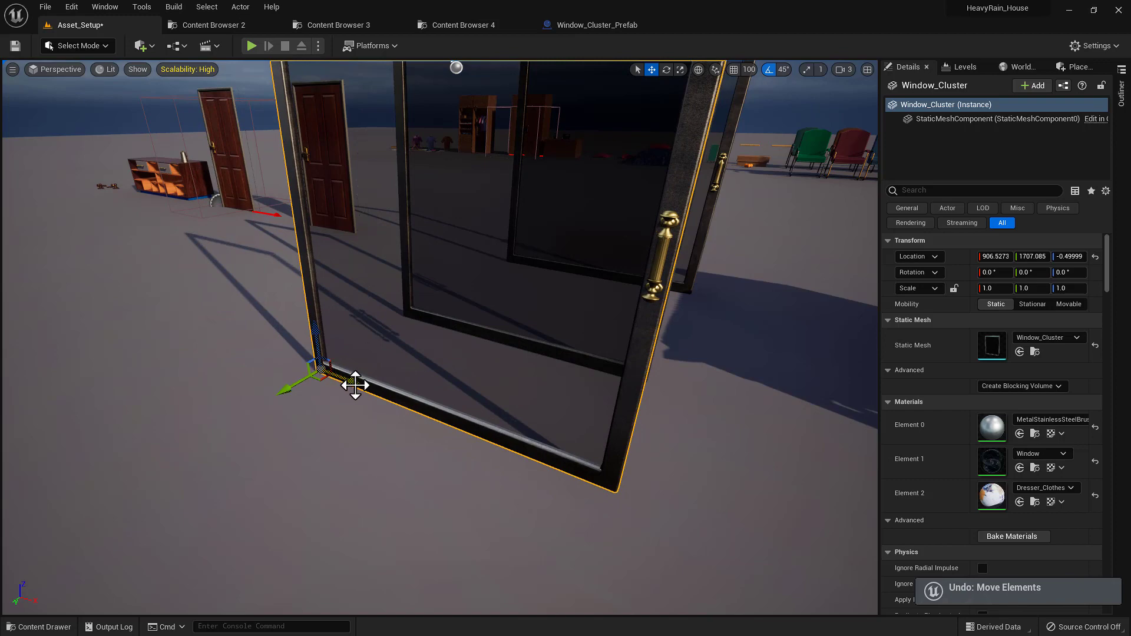
Step: Duplicate Window_Cluster along the X axis and place the copy beside it at about X 707.7
left_click_drag(355, 386, 183, 342)
key("ctrl+z")
left_click_drag(358, 375, 191, 337, "alt")
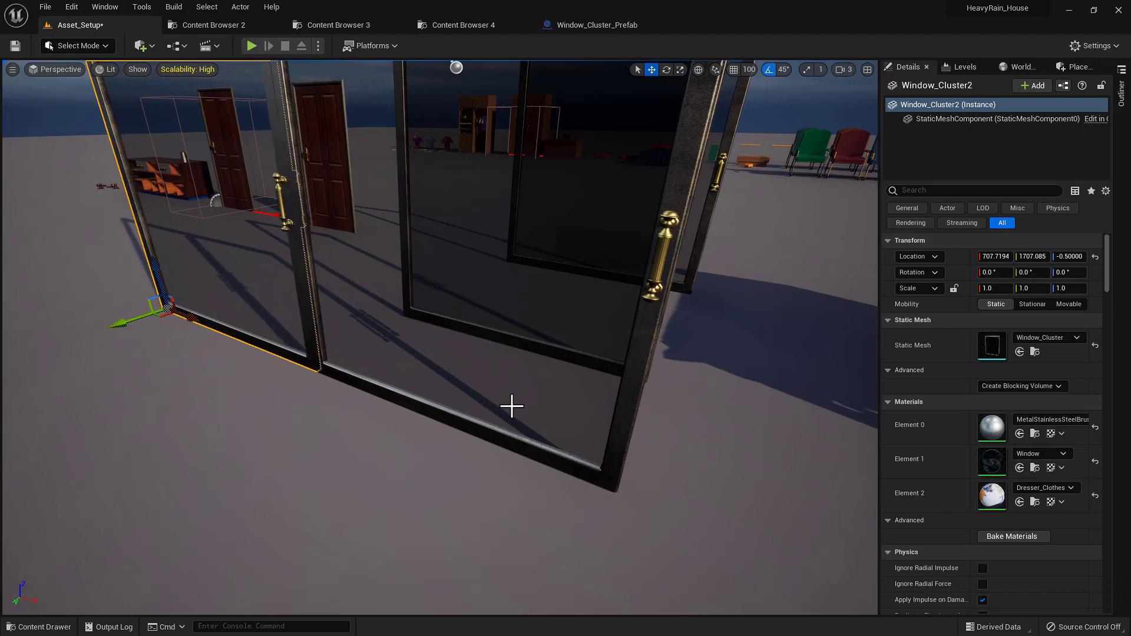
Step: Slide the original Window_Cluster along X across its duplicate, and undo the move
left_click(512, 446)
right_click_drag(442, 420, 441, 392)
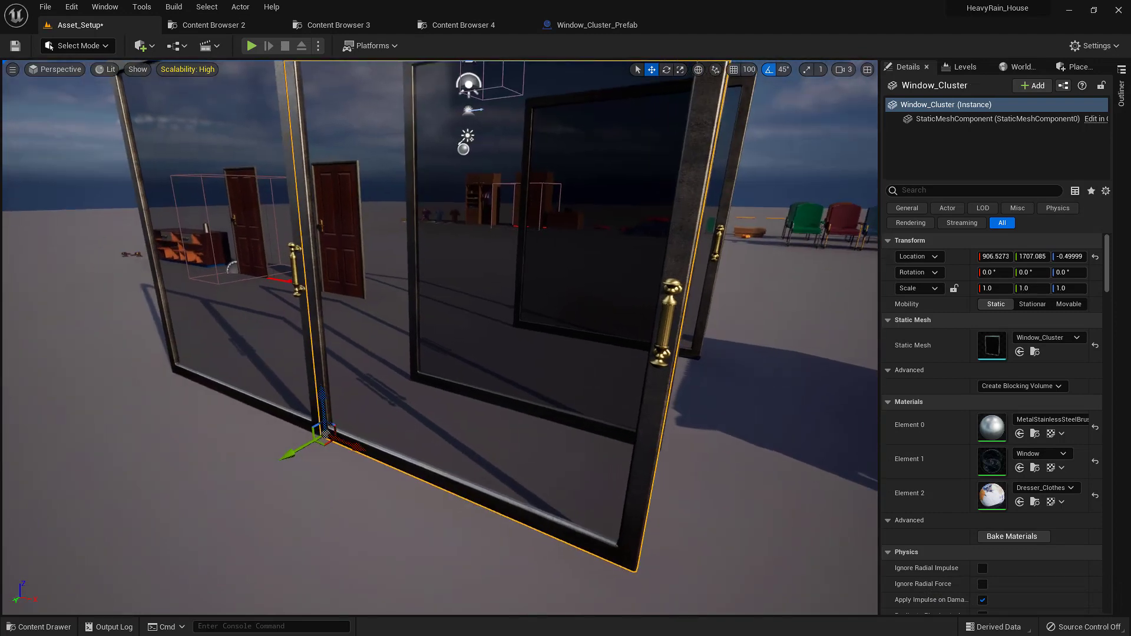
left_click_drag(361, 446, 210, 392)
right_click_drag(210, 393, 371, 359)
key("ctrl+z")
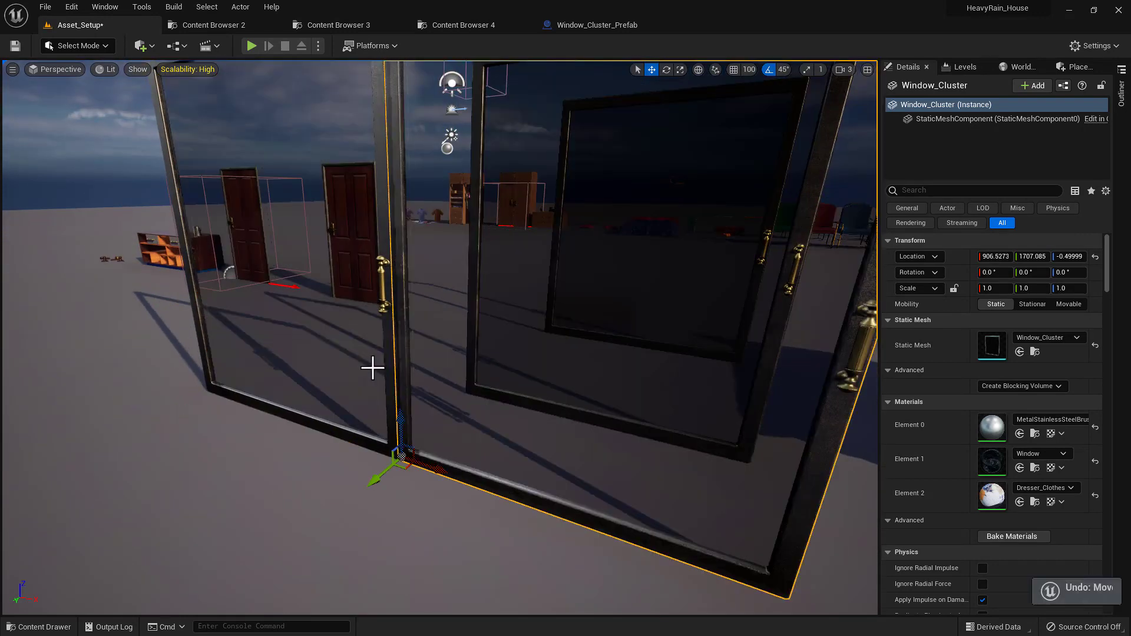
Step: Return to the prefab's Event Graph and review the Lerp and Set Relative Location nodes fed by Windows Open Location 1
left_click(575, 23)
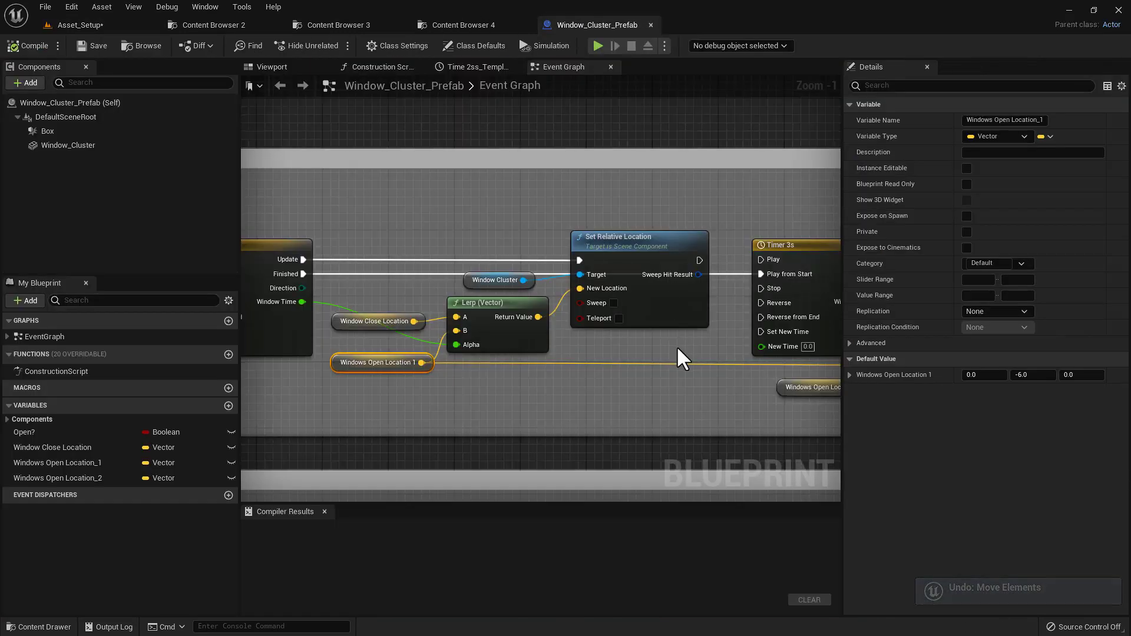
scroll(677, 353, "down", 2)
right_click_drag(644, 320, 678, 314)
scroll(422, 298, "up", 1)
scroll(426, 298, "up", 1)
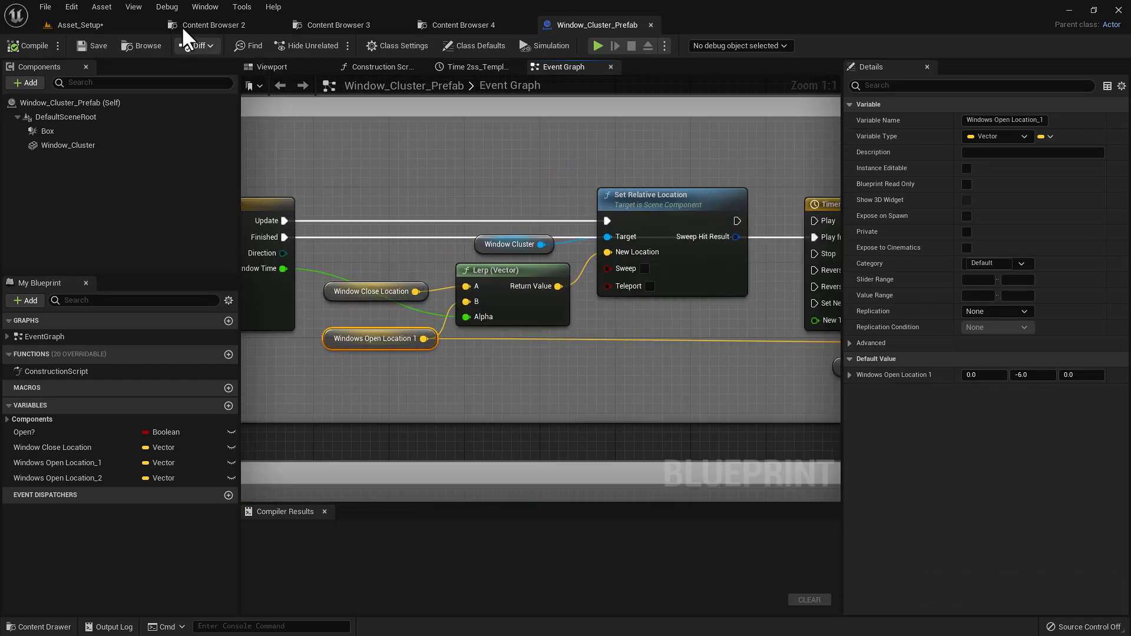
Step: In the Asset_Setup level, shift the original Window_Cluster along Y to about 1698.65
left_click(105, 27)
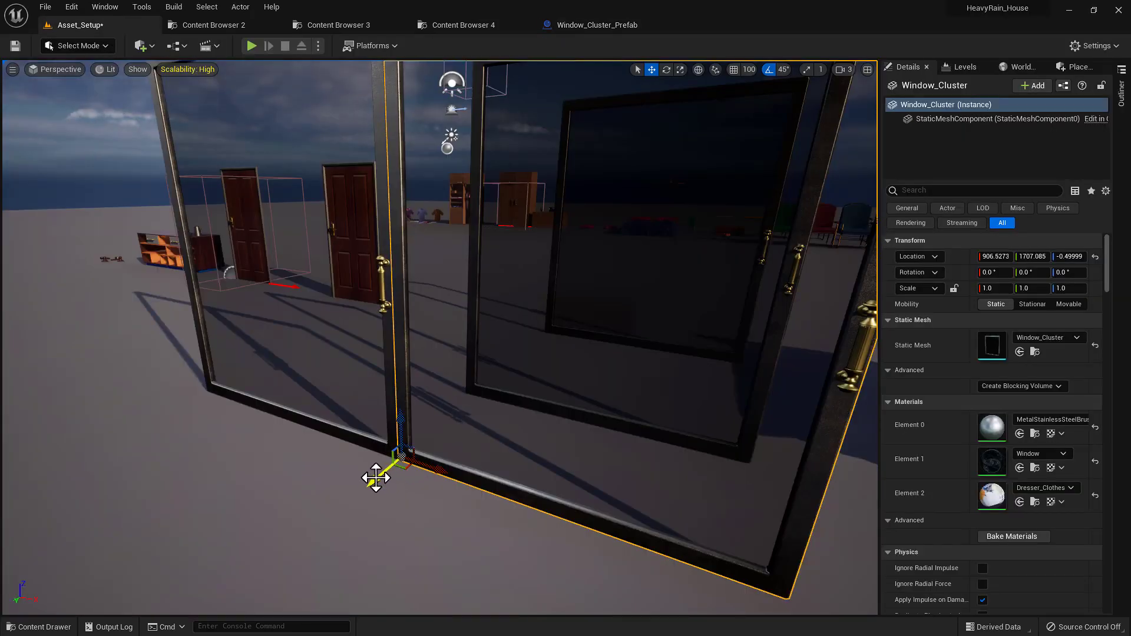
left_click_drag(376, 478, 386, 474)
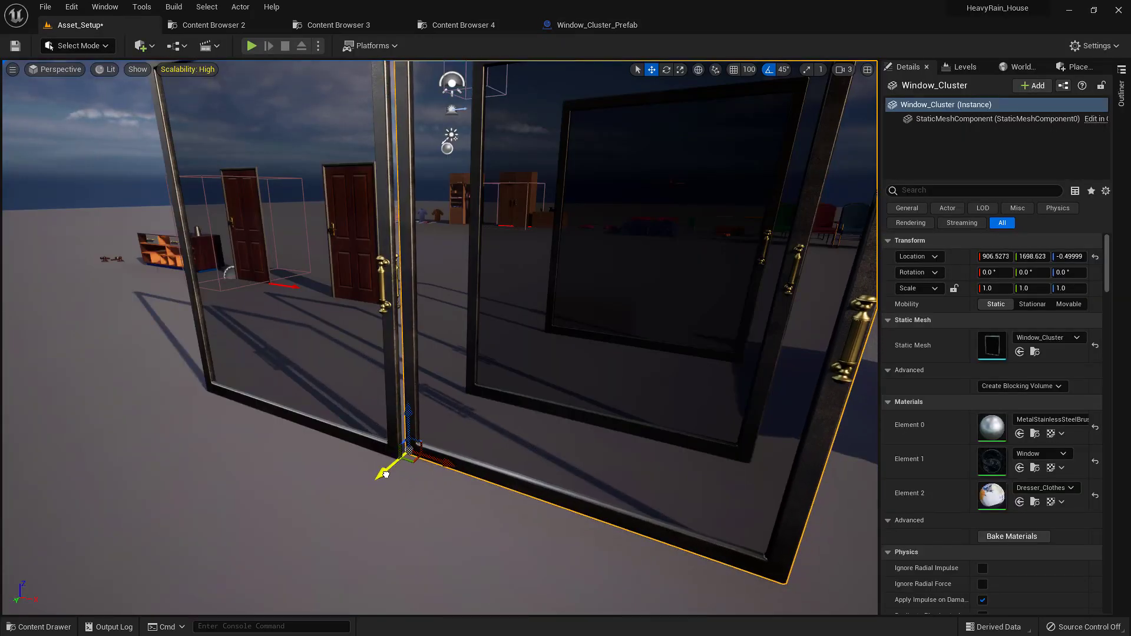
Step: Examine the Timer 3s section of the prefab's Event Graph and the default value of Windows Open Location 2
left_click(549, 21)
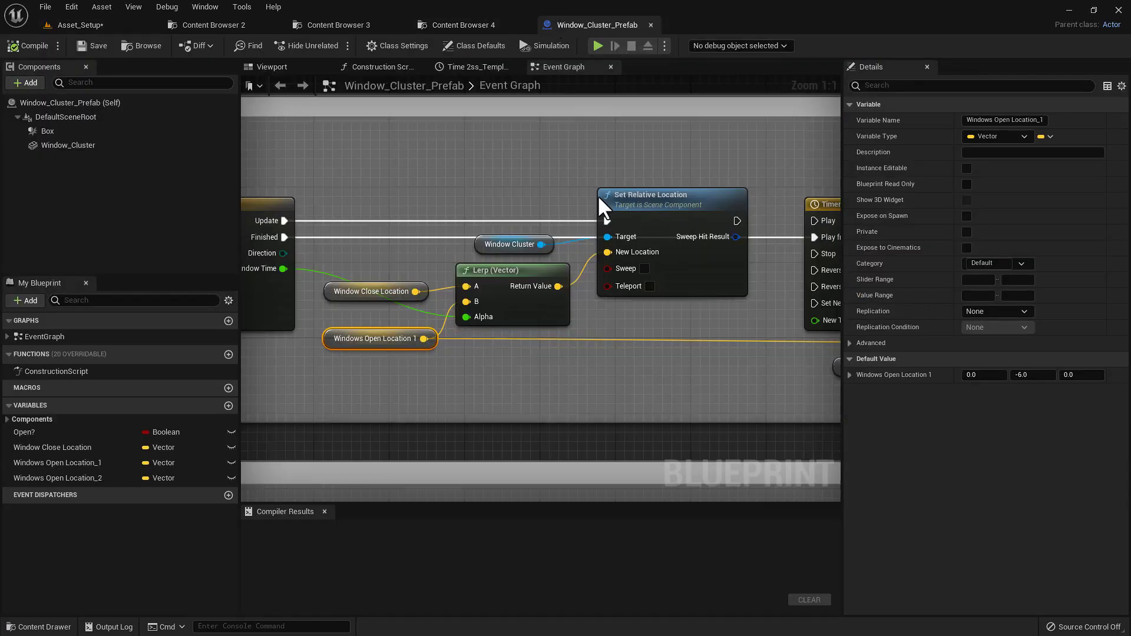
right_click_drag(692, 294, 391, 305)
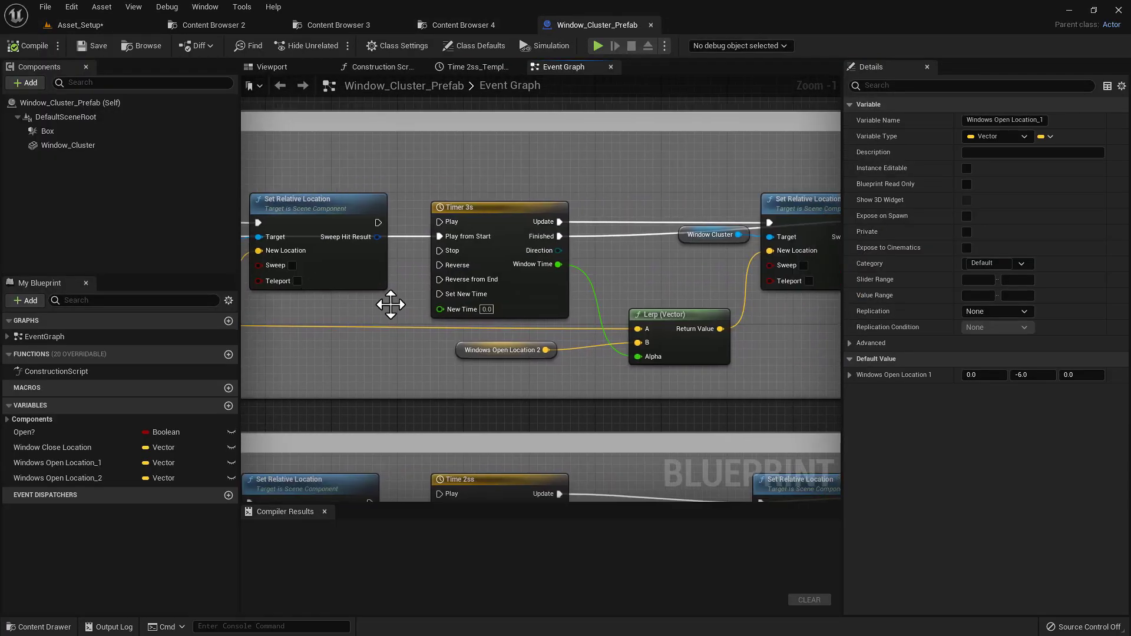
left_click(490, 349)
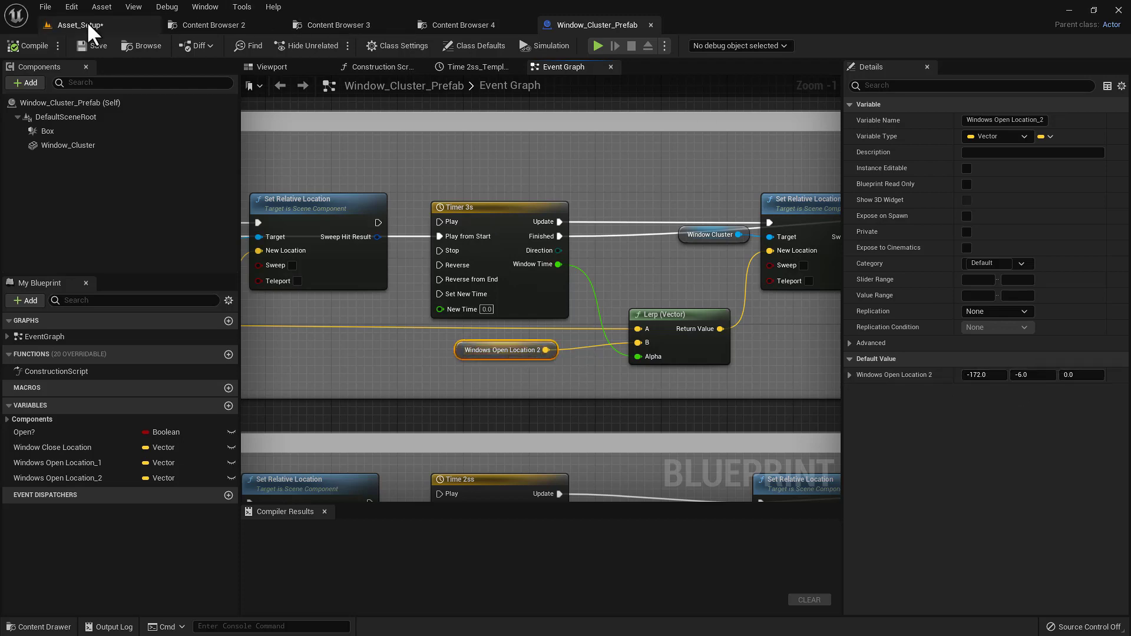
Step: Slide the offset window along X to about 711.6 in the level, undo its moves, and return to the prefab's Event Graph
left_click(60, 23)
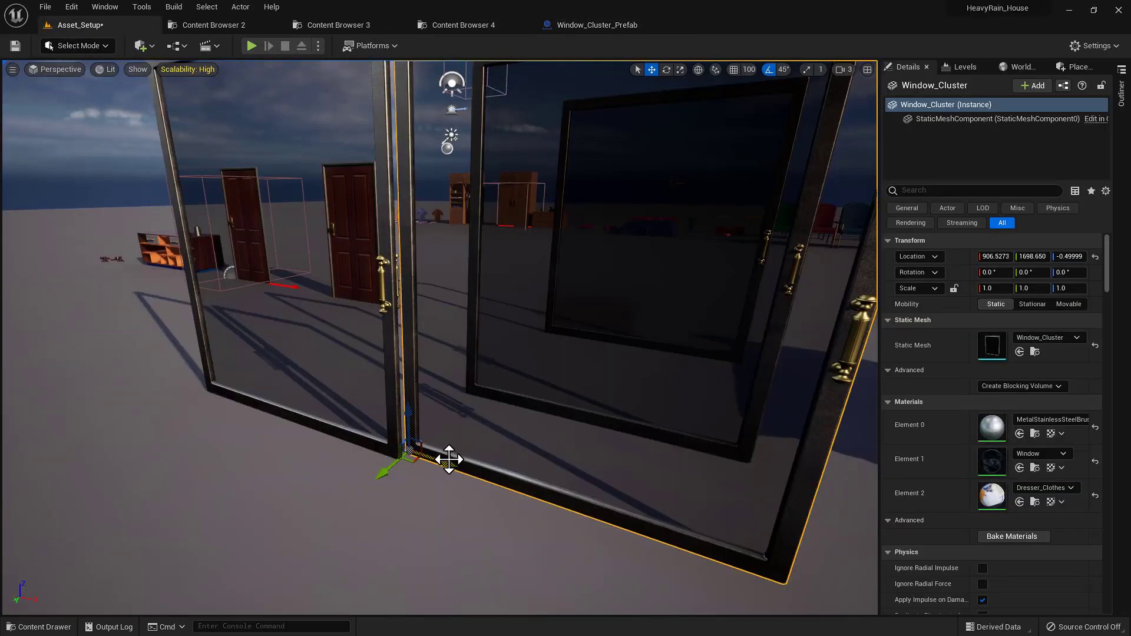
left_click_drag(449, 459, 245, 403)
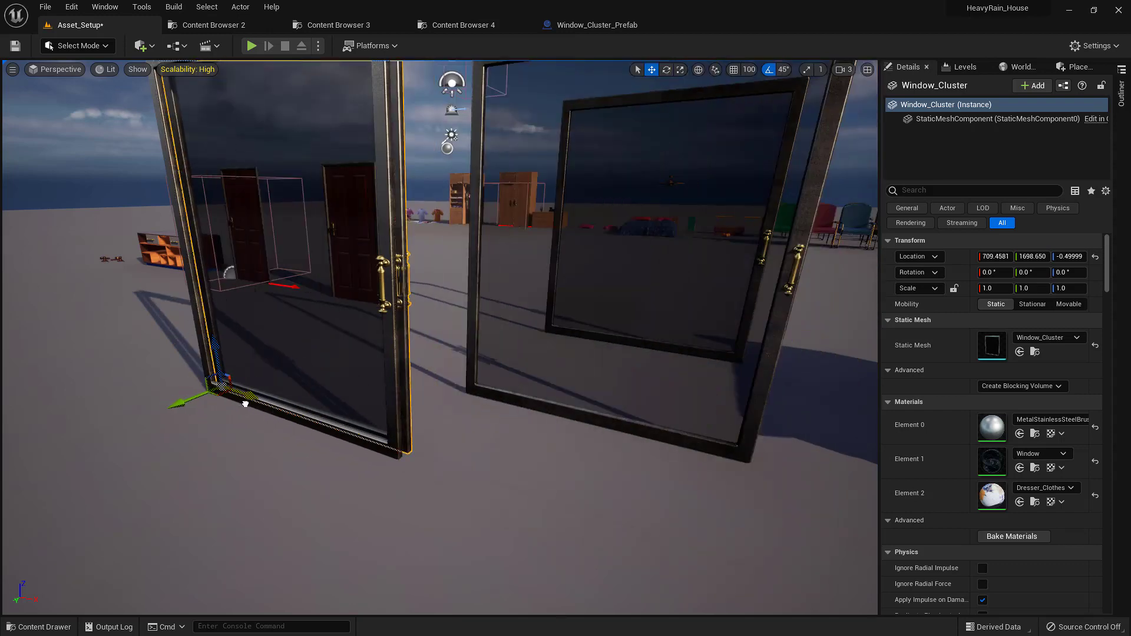
key("ctrl+z")
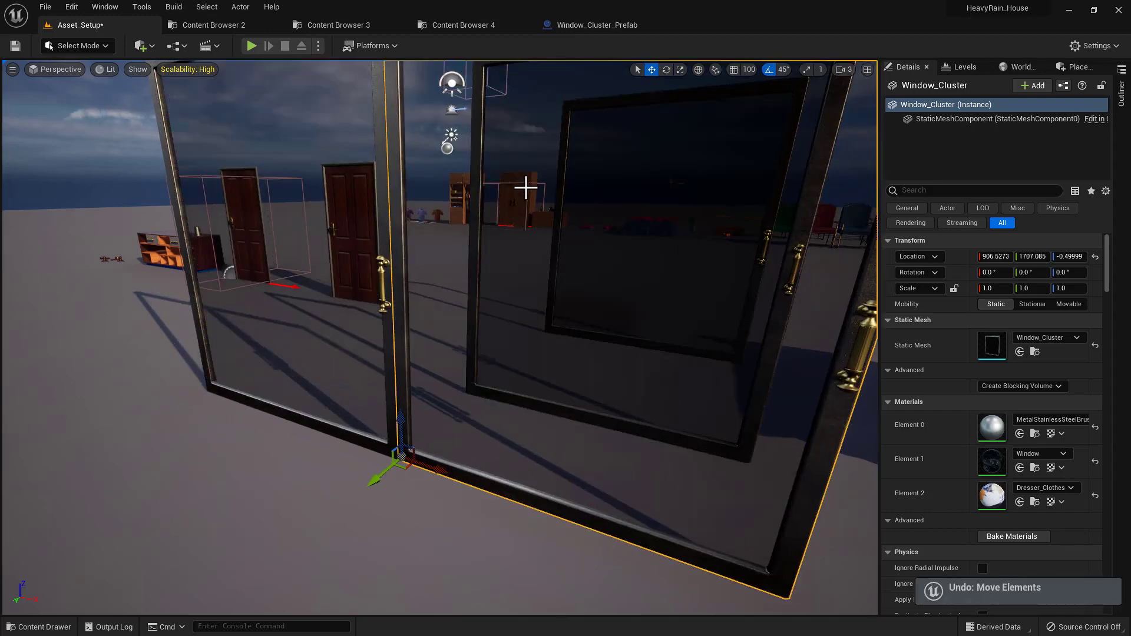
key("ctrl+y")
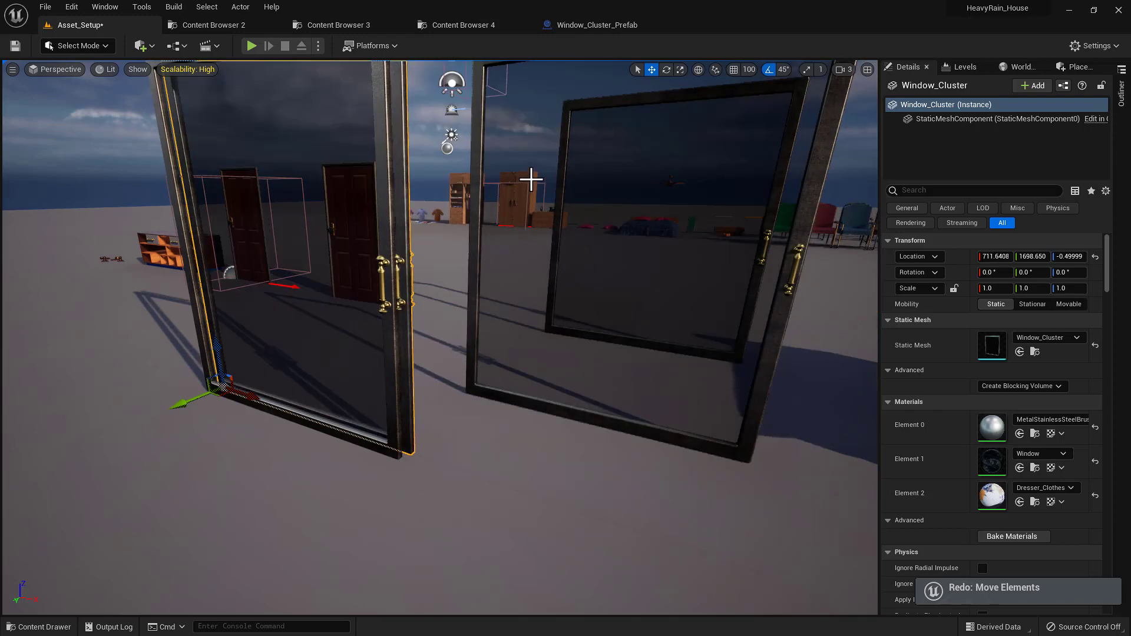
key("ctrl+z")
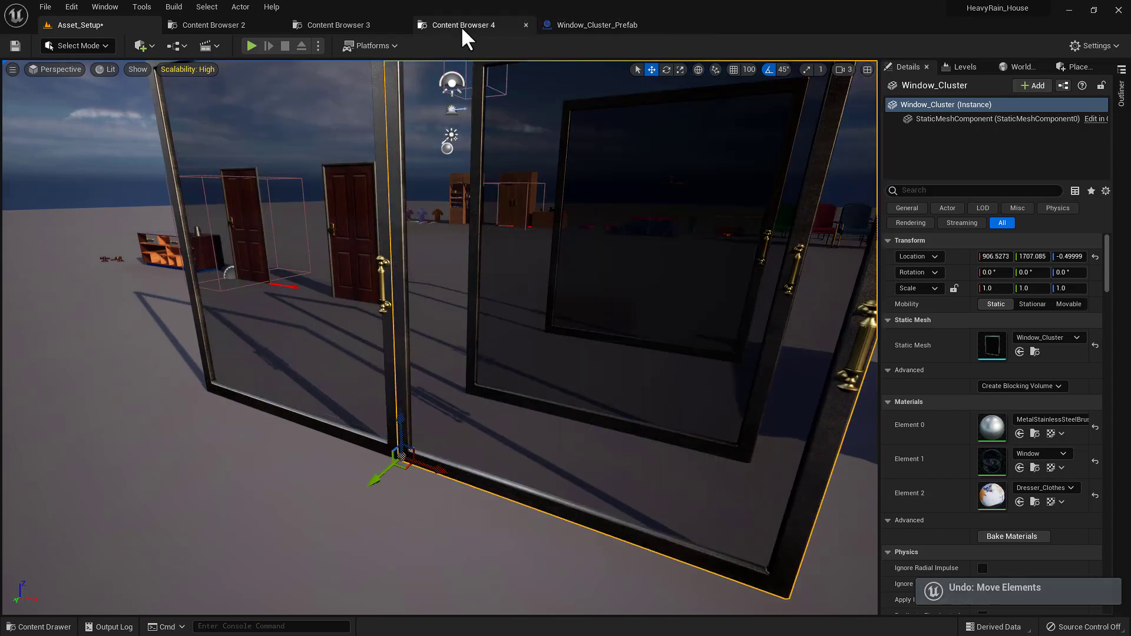
left_click(457, 26)
left_click(582, 25)
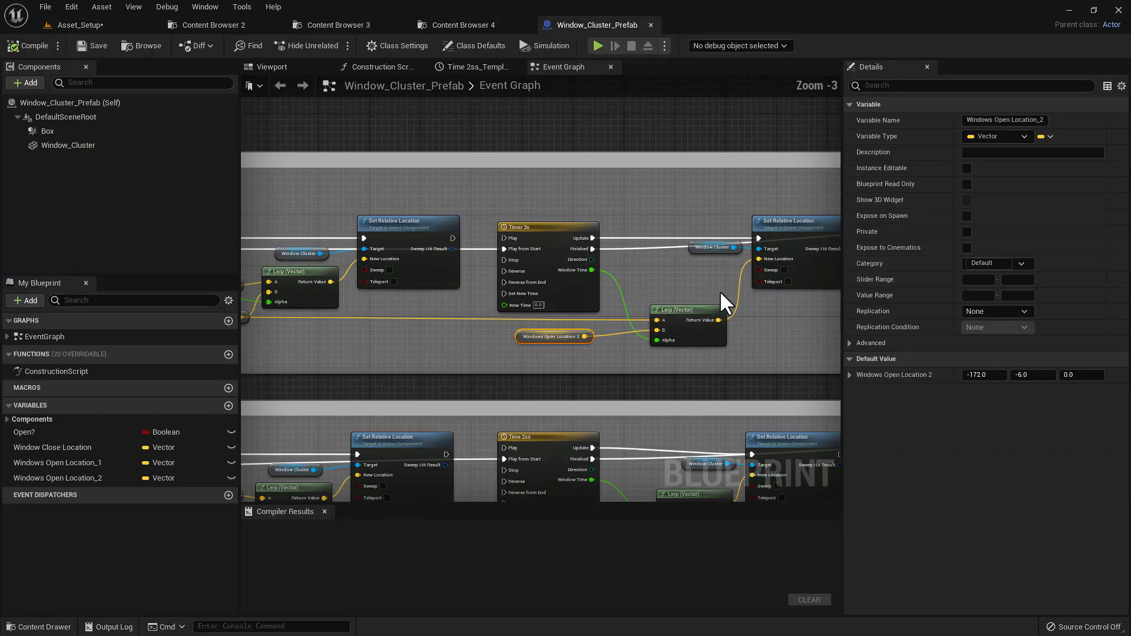
Step: Examine the opening and closing timeline chains in the prefab's Event Graph, comparing the Lerp inputs of both rows
right_click_drag(722, 292, 596, 268)
scroll(596, 269, "down", 2)
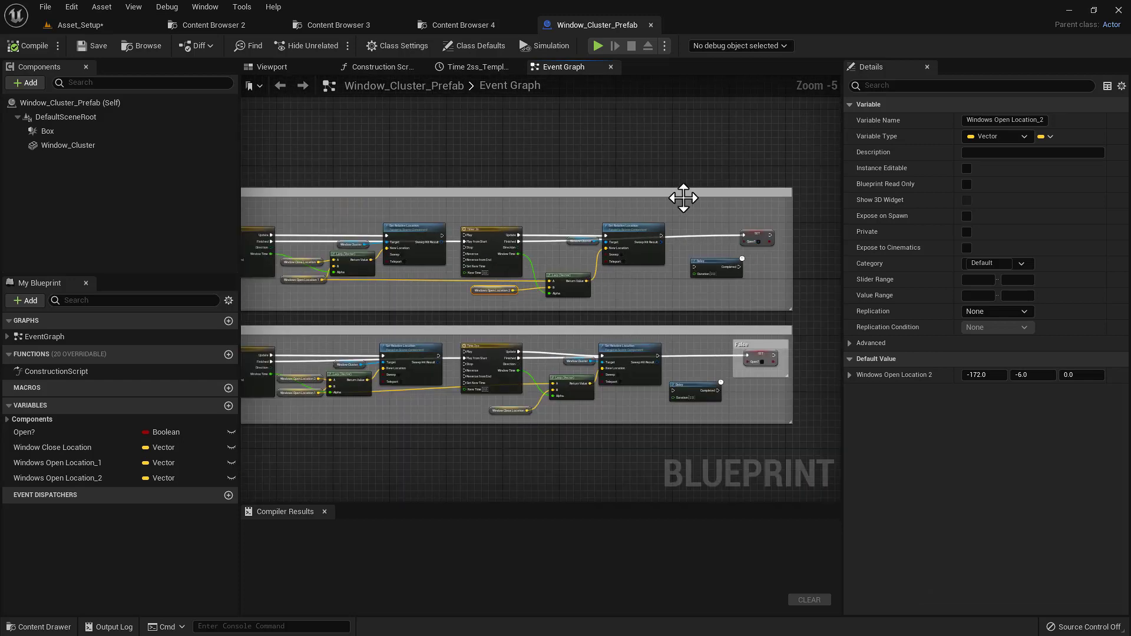
left_click_drag(430, 294, 430, 297)
right_click_drag(429, 304, 501, 288)
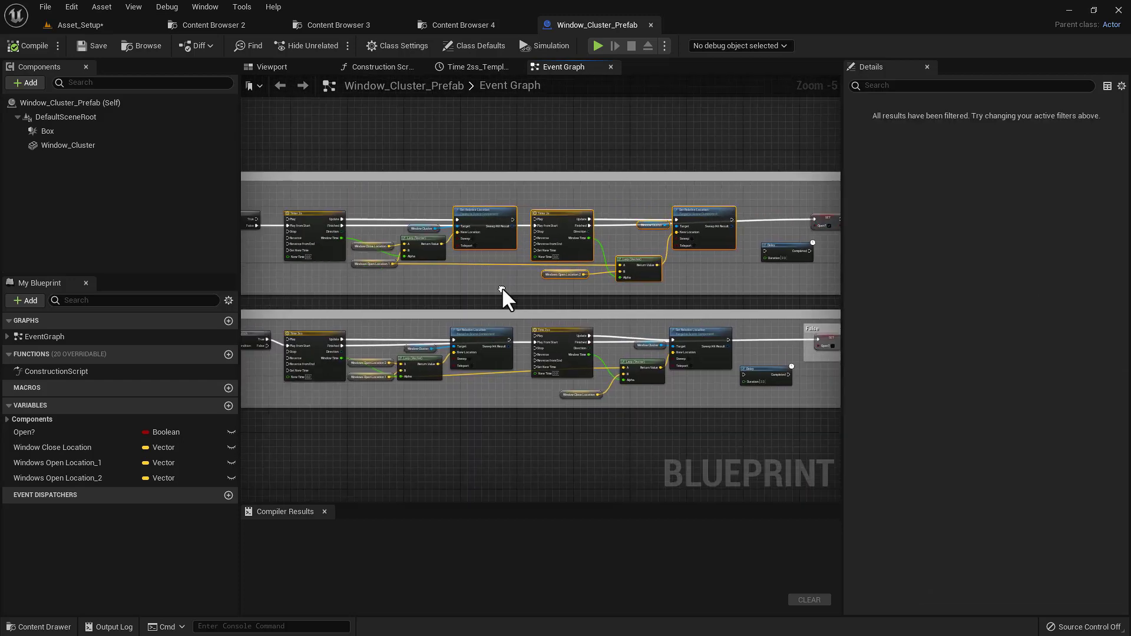
left_click(344, 301)
right_click_drag(343, 302, 522, 297)
scroll(674, 322, "up", 1)
scroll(675, 323, "up", 1)
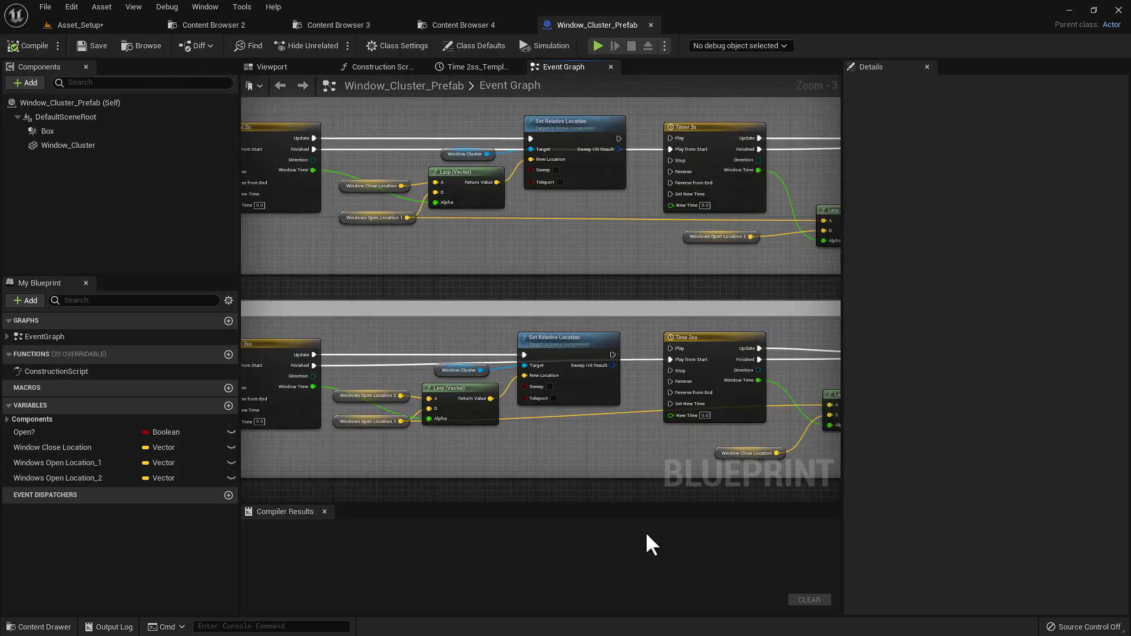
Step: Switch to the web browser and search YouTube for "how open door in ue4" in a new tab
key("super")
left_click(560, 623)
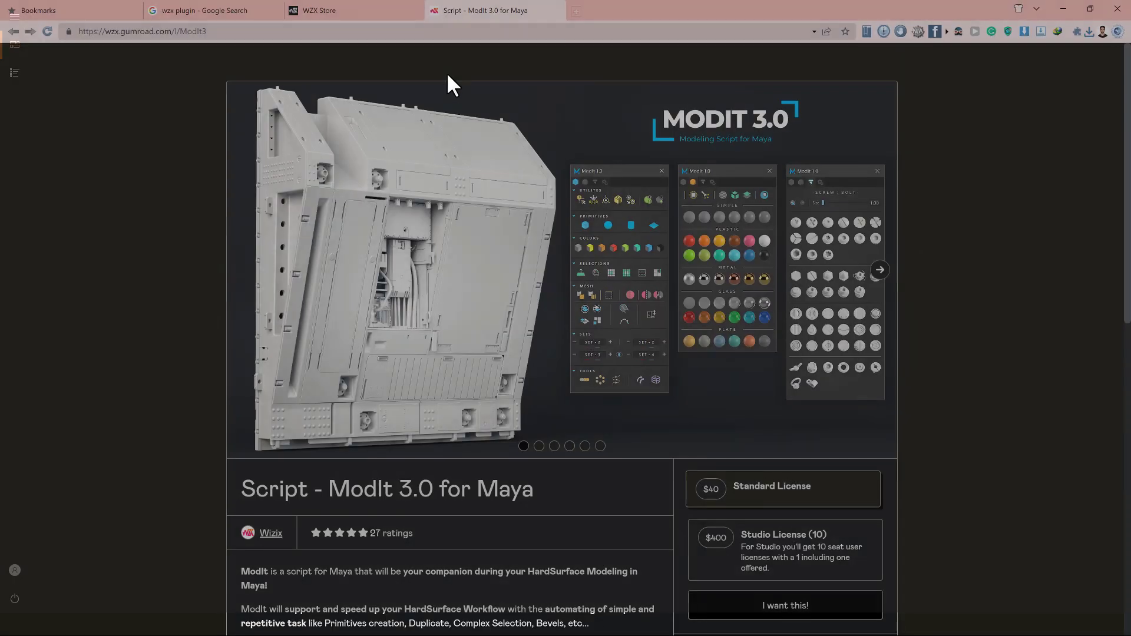
left_click(575, 11)
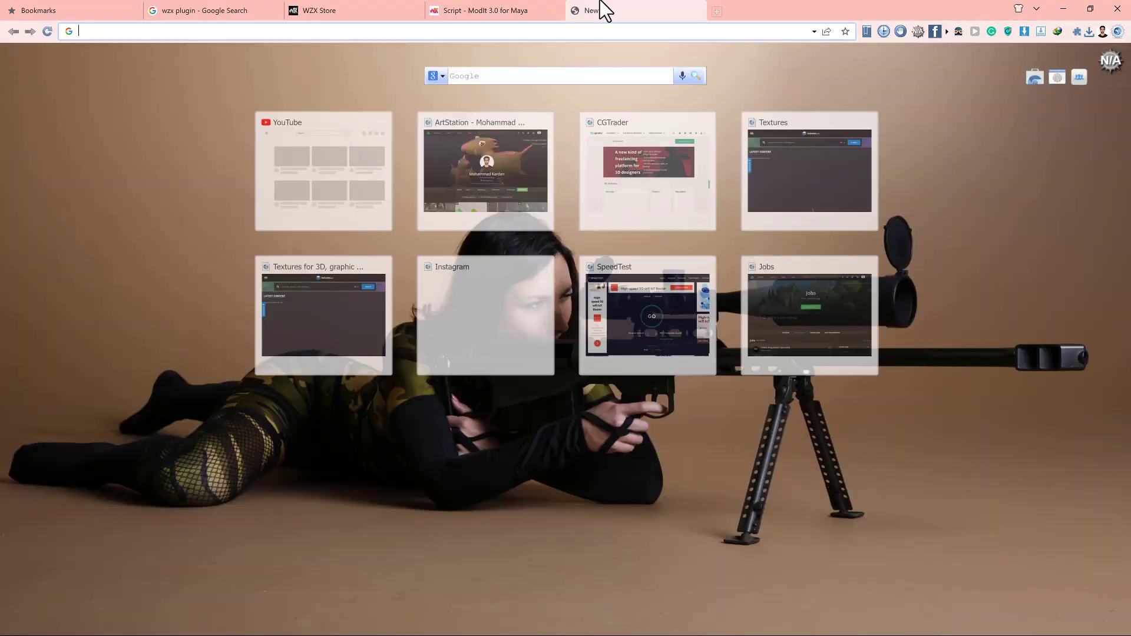
type("youtube.com")
key("Tab")
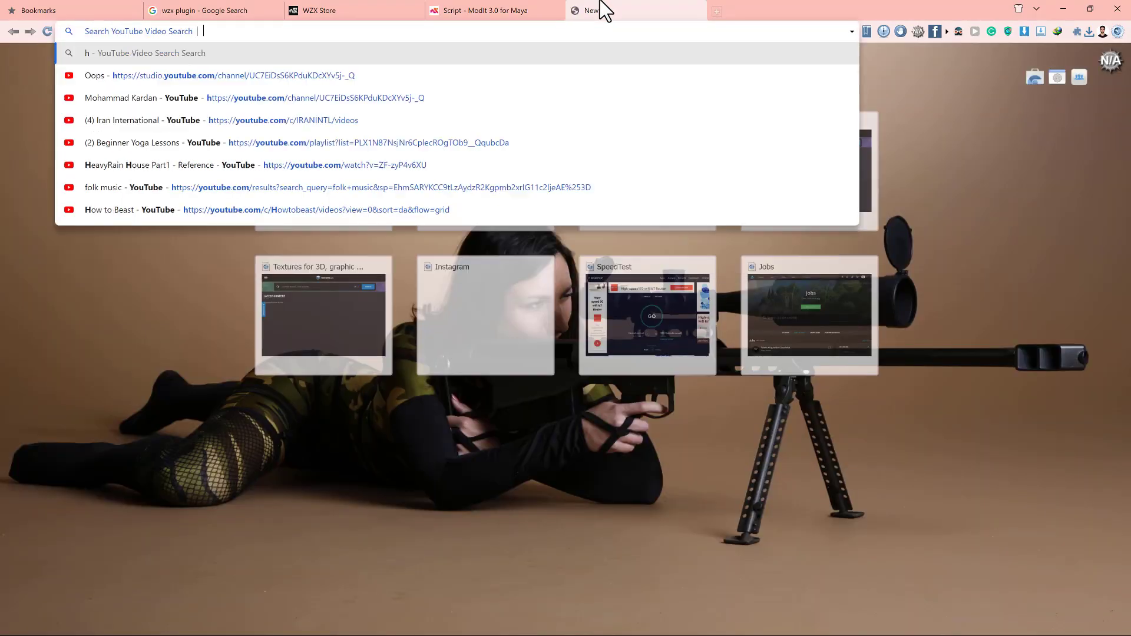
type("how ")
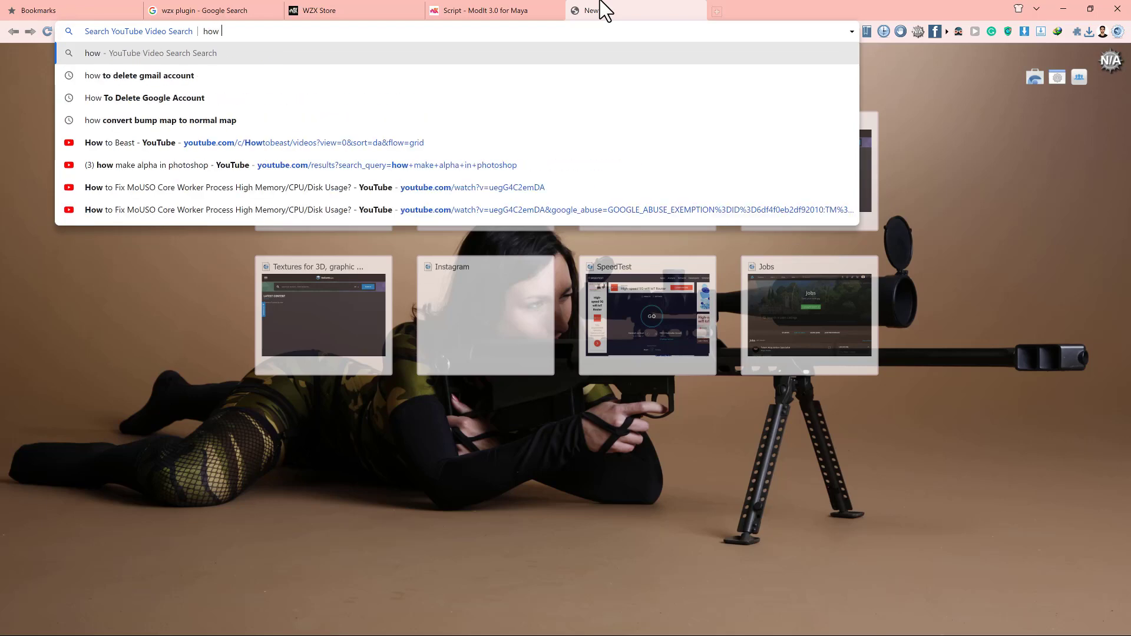
type("open do")
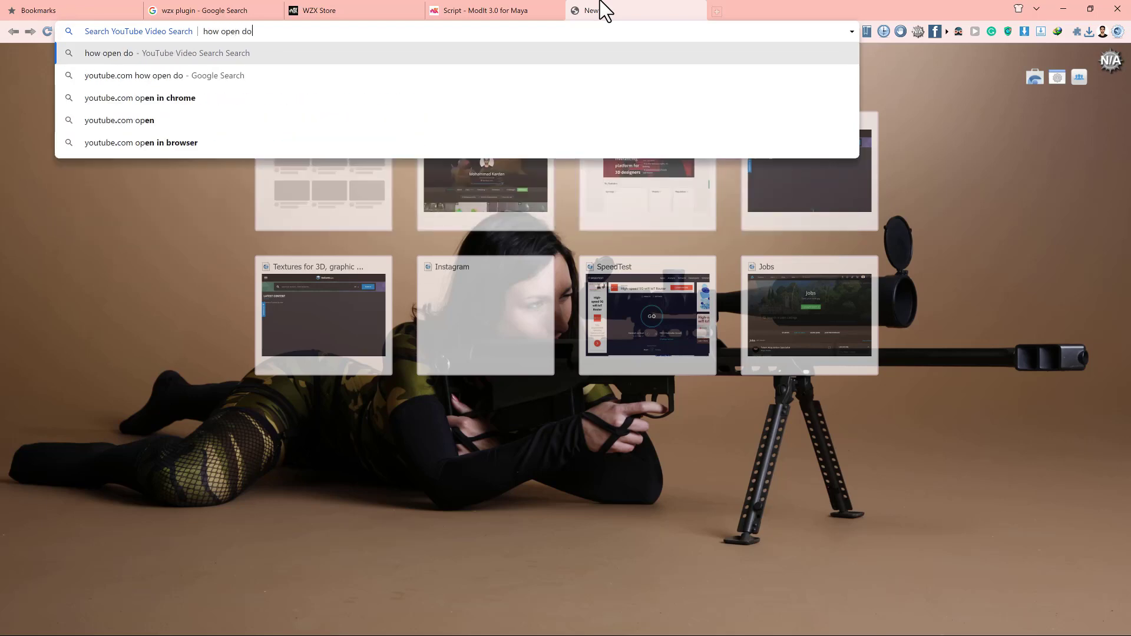
type("or in ue4")
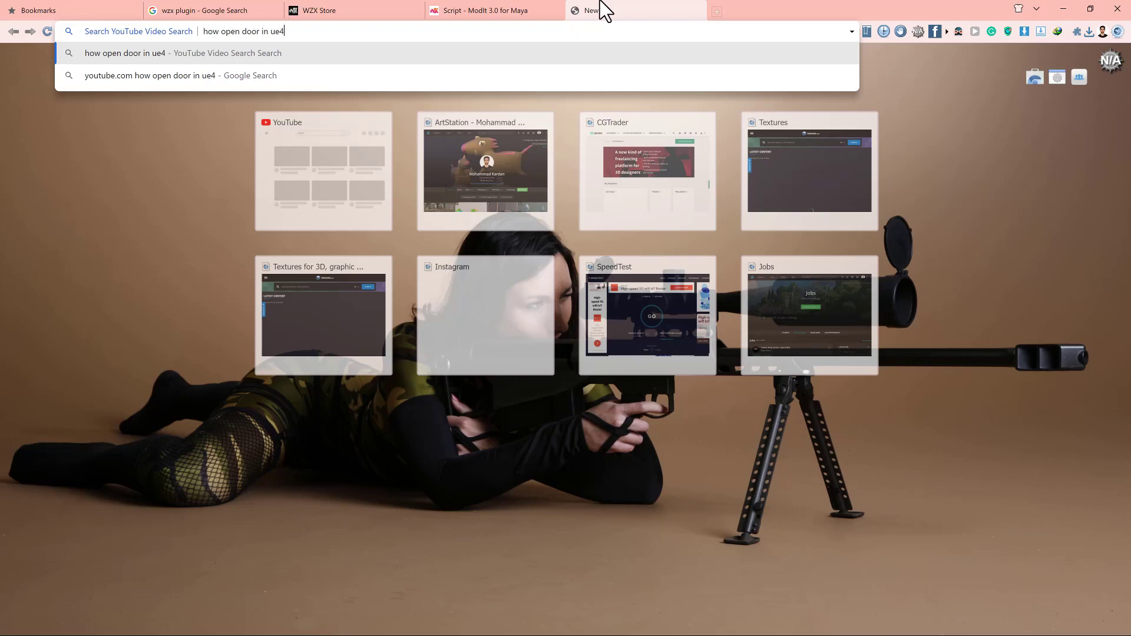
key("Return")
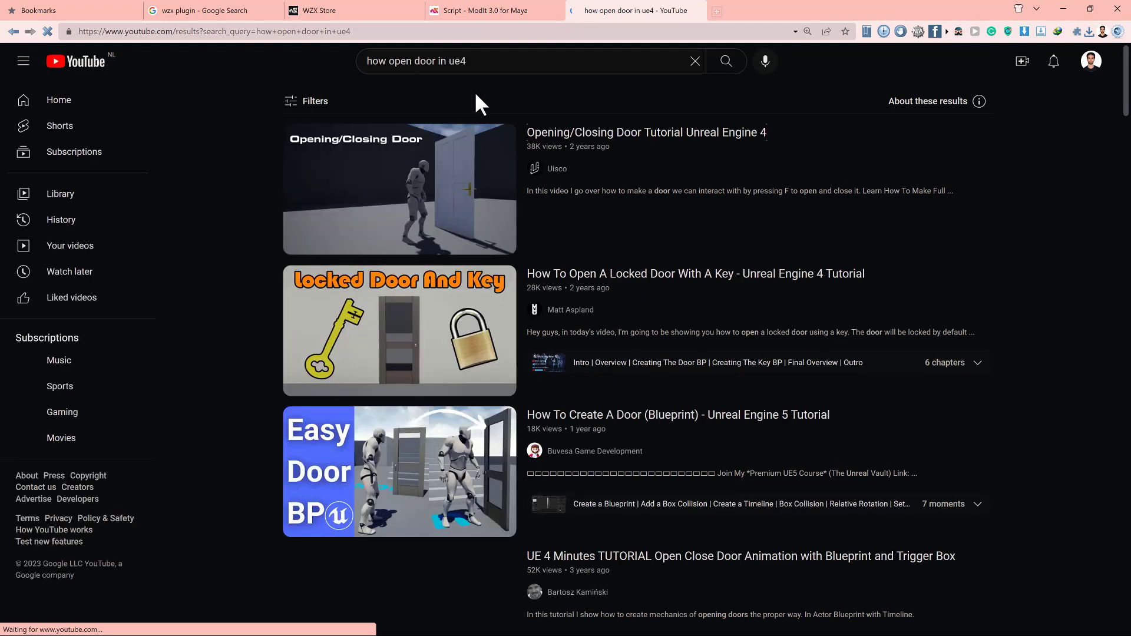
Step: Look through the YouTube results for Unreal door opening and closing tutorials
scroll(548, 391, "down", 4)
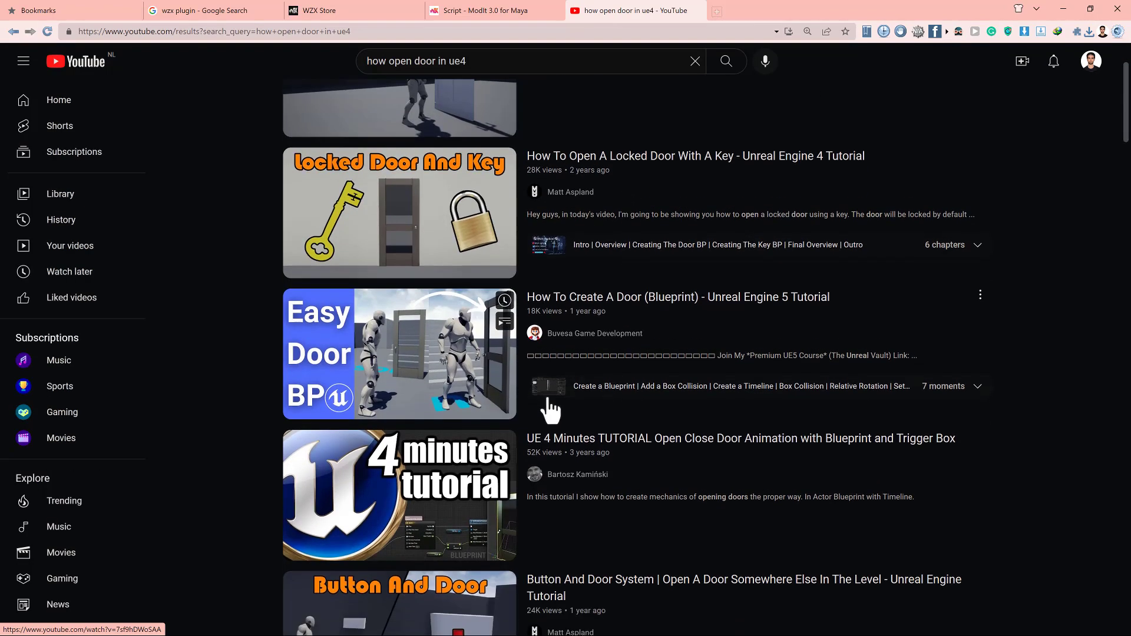
scroll(630, 439, "down", 5)
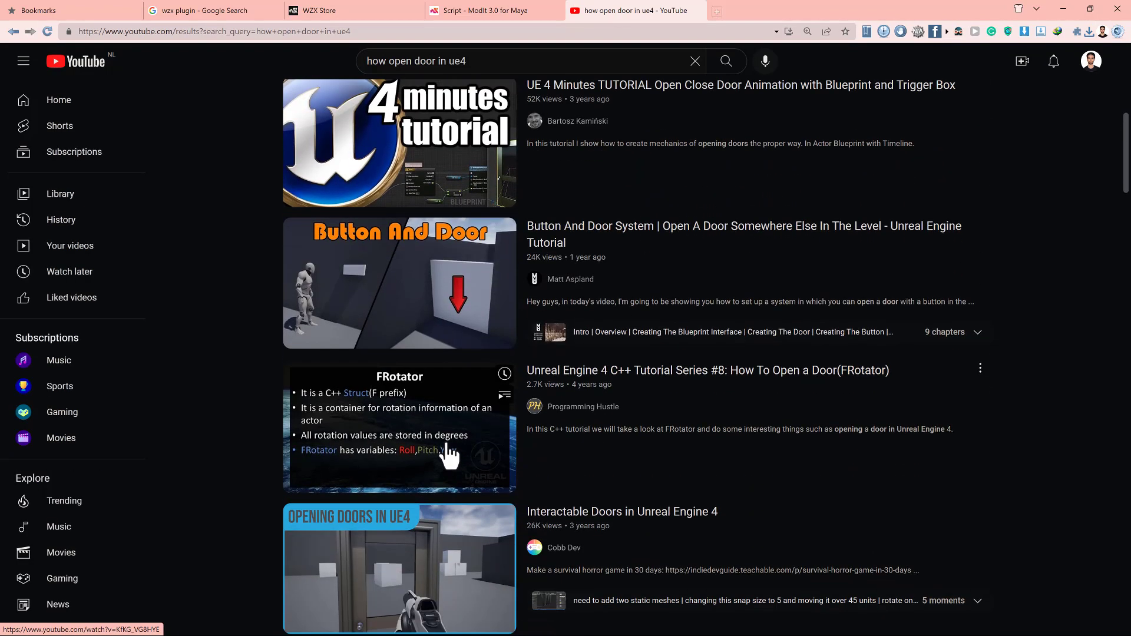
scroll(601, 439, "down", 8)
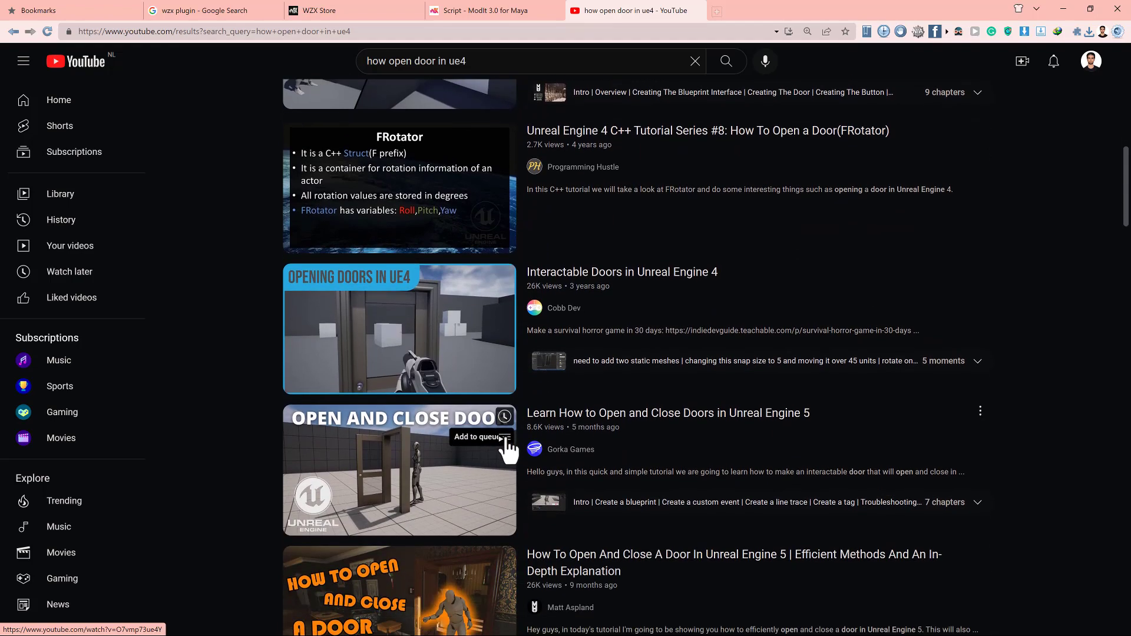
scroll(1028, 395, "down", 5)
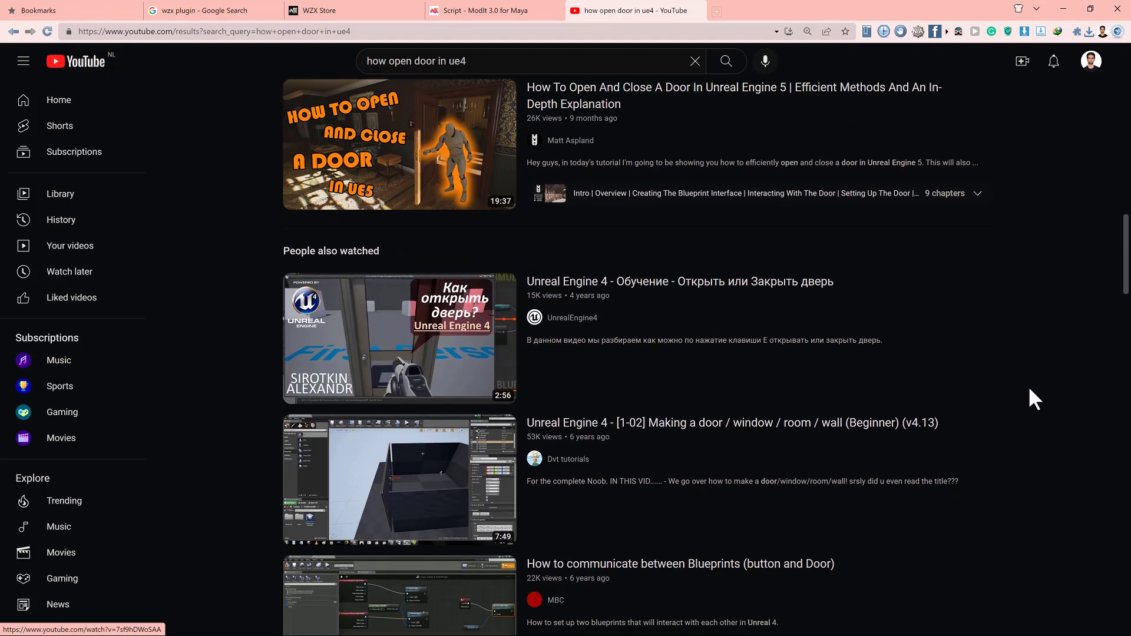
scroll(1011, 410, "down", 2)
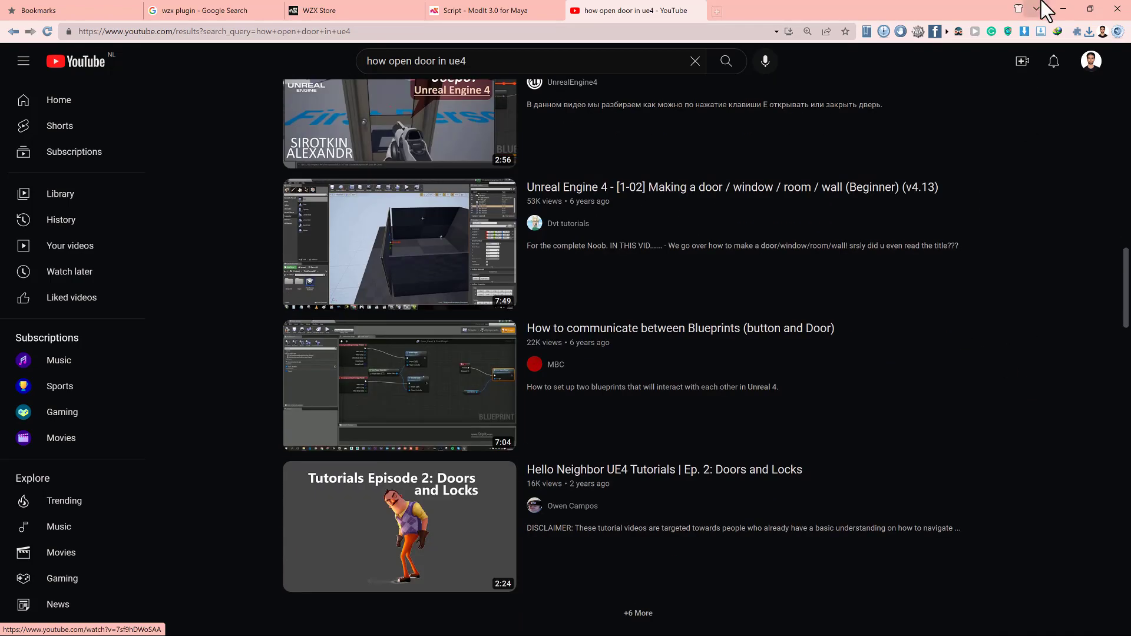
Step: Switch back to the Unreal Editor and view the prefab's Event Graph from the trigger events to the timeline rows
left_click(1063, 9)
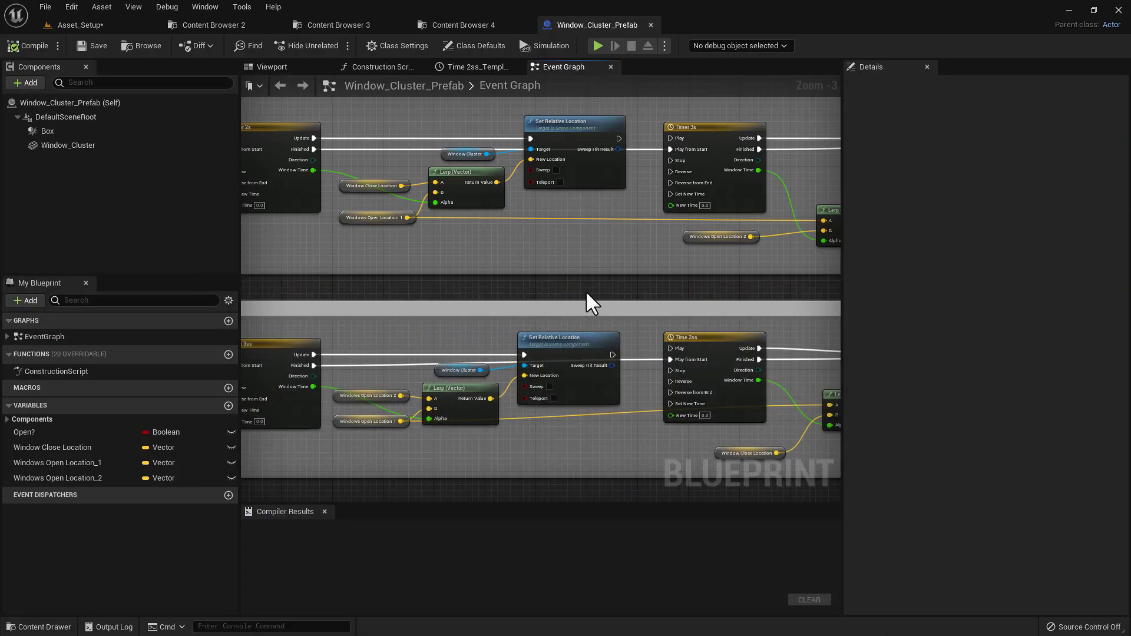
scroll(386, 250, "down", 2)
right_click_drag(439, 311, 740, 320)
scroll(596, 277, "down", 1)
scroll(522, 222, "down", 1)
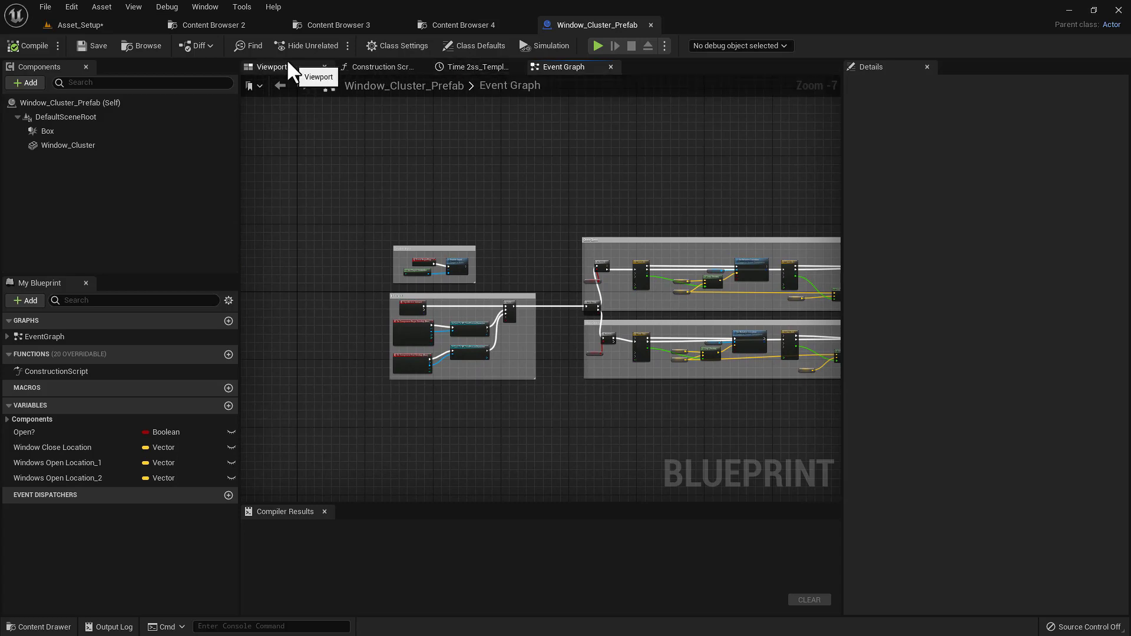
Step: Open the House level from the Saves folder without saving the changes to Asset_Setup
left_click(88, 26)
key("ctrl+space")
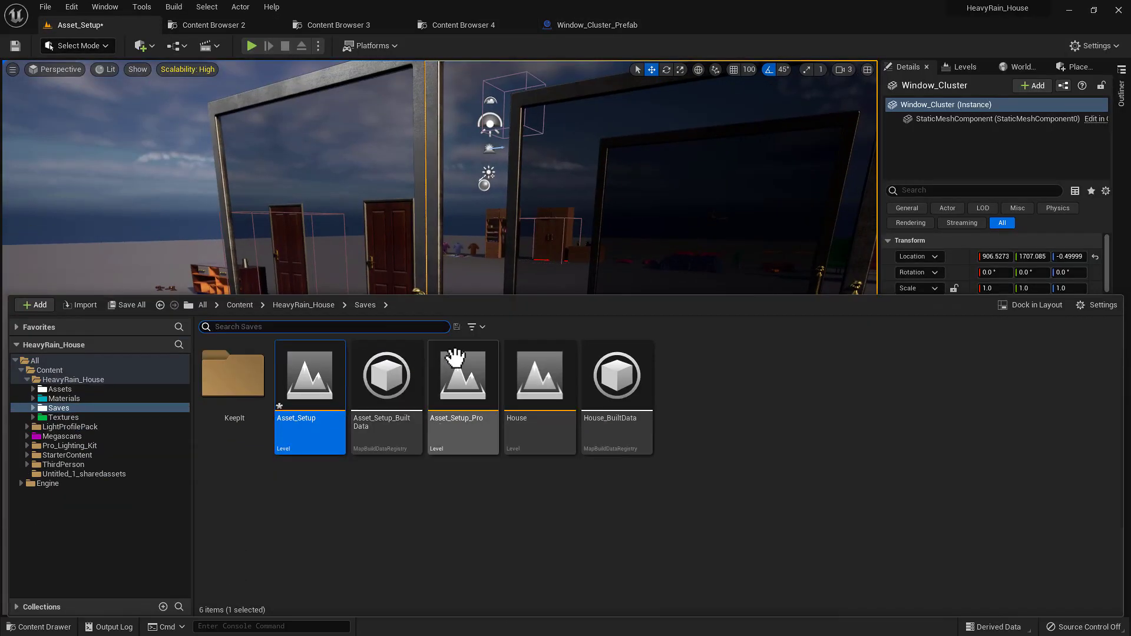
double_click(526, 402)
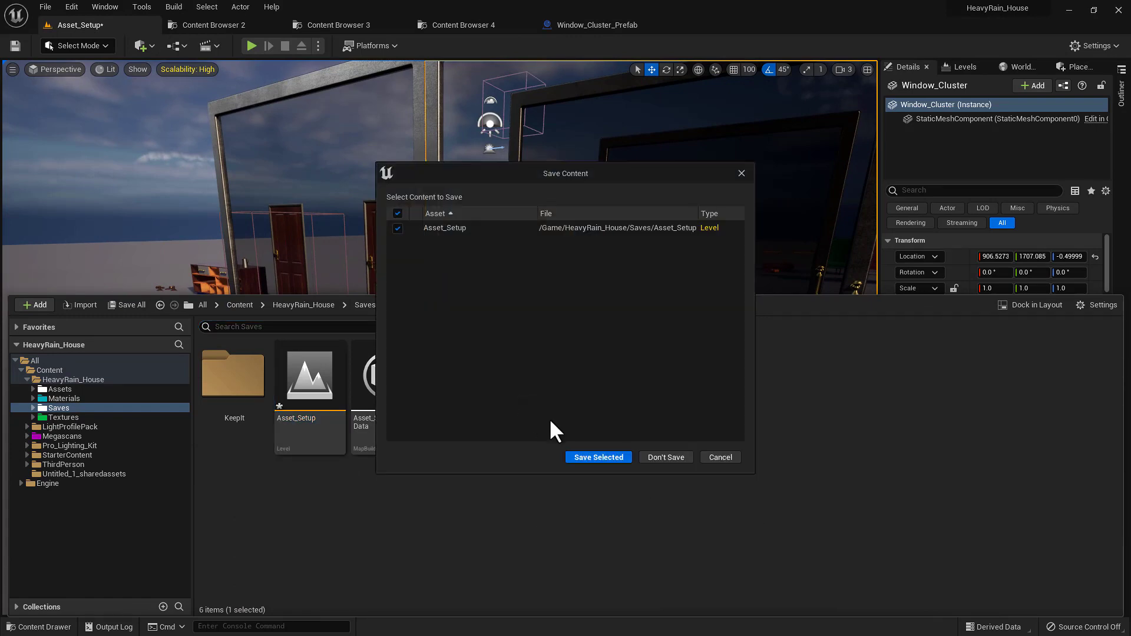
left_click(669, 457)
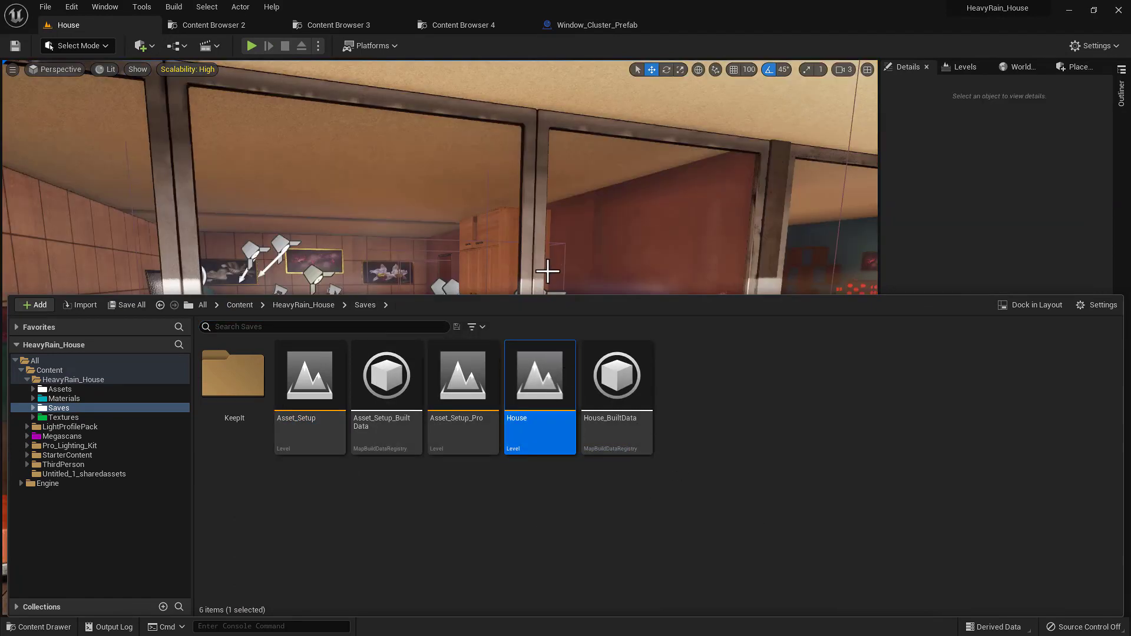
Step: Play the House level and test the upper-floor sliding window by opening it and walking the character into the bedroom
right_click_drag(547, 270, 483, 272)
key("w")
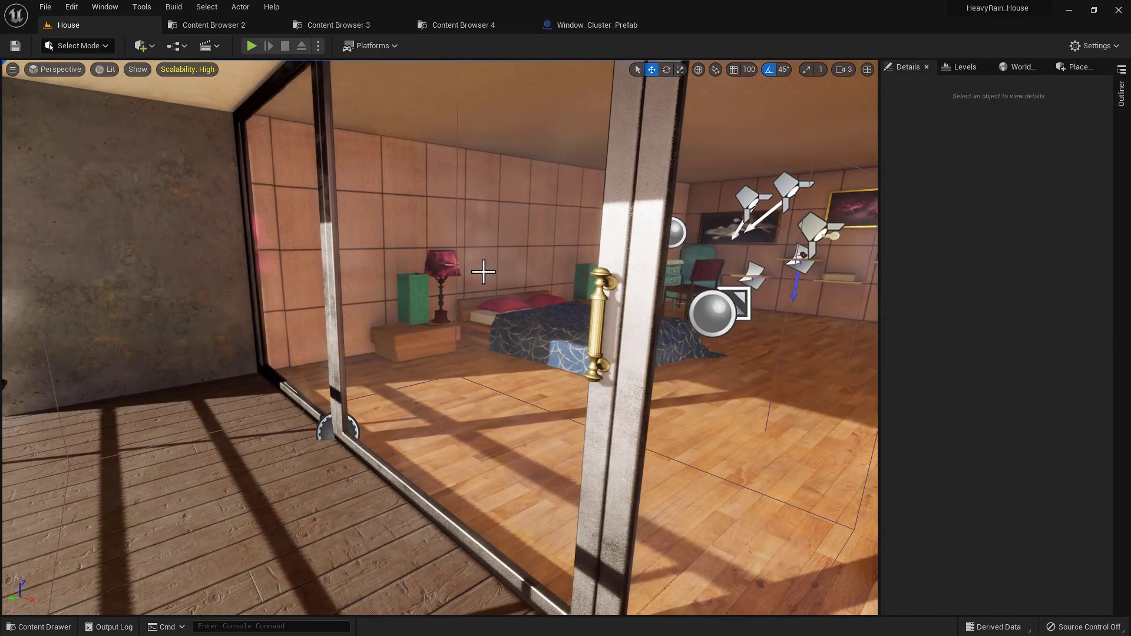
key("alt+p")
key("w")
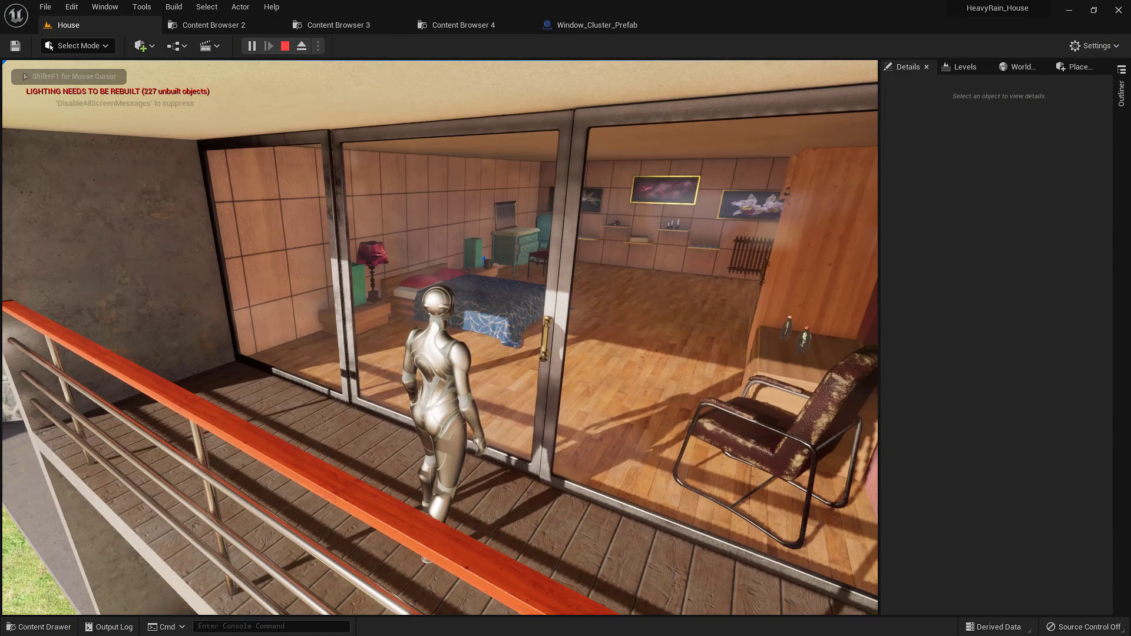
key("e")
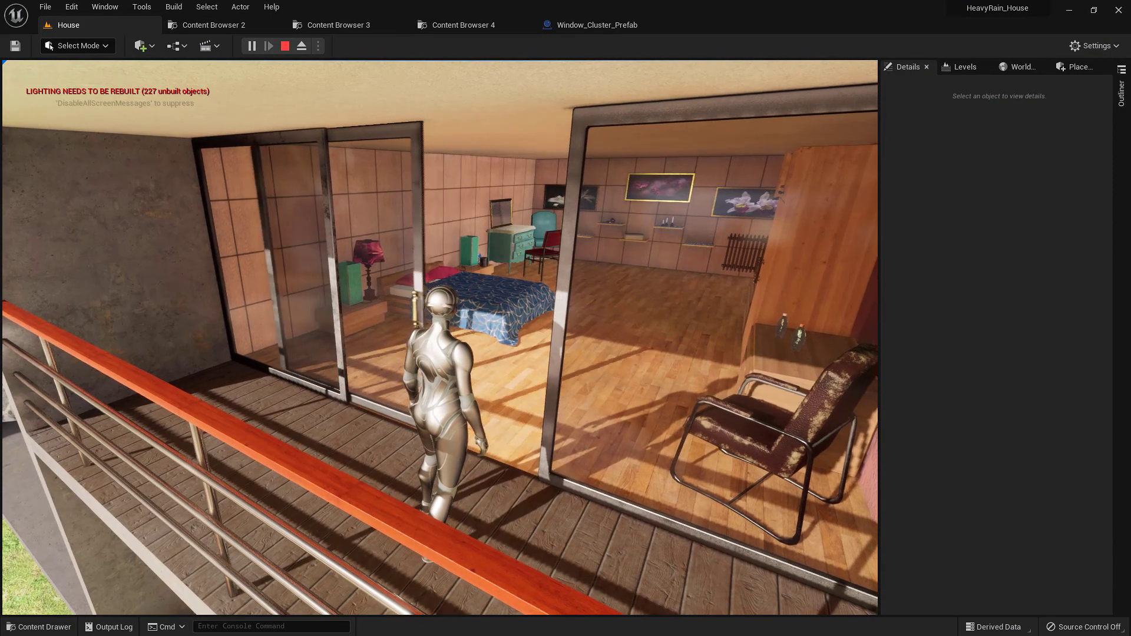
key("w")
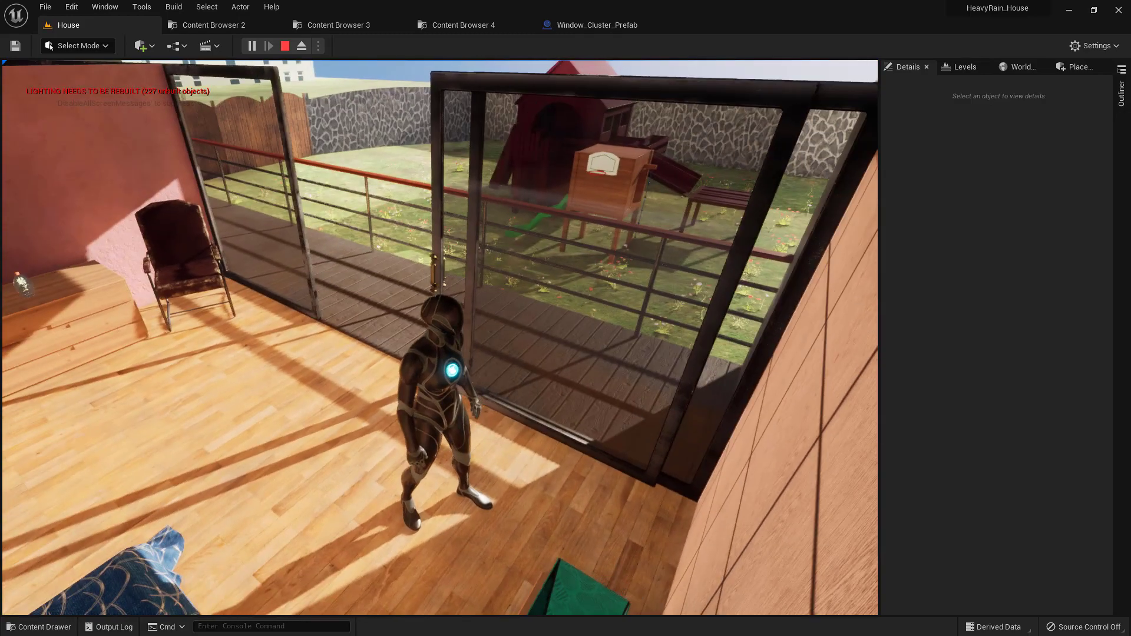
key("w")
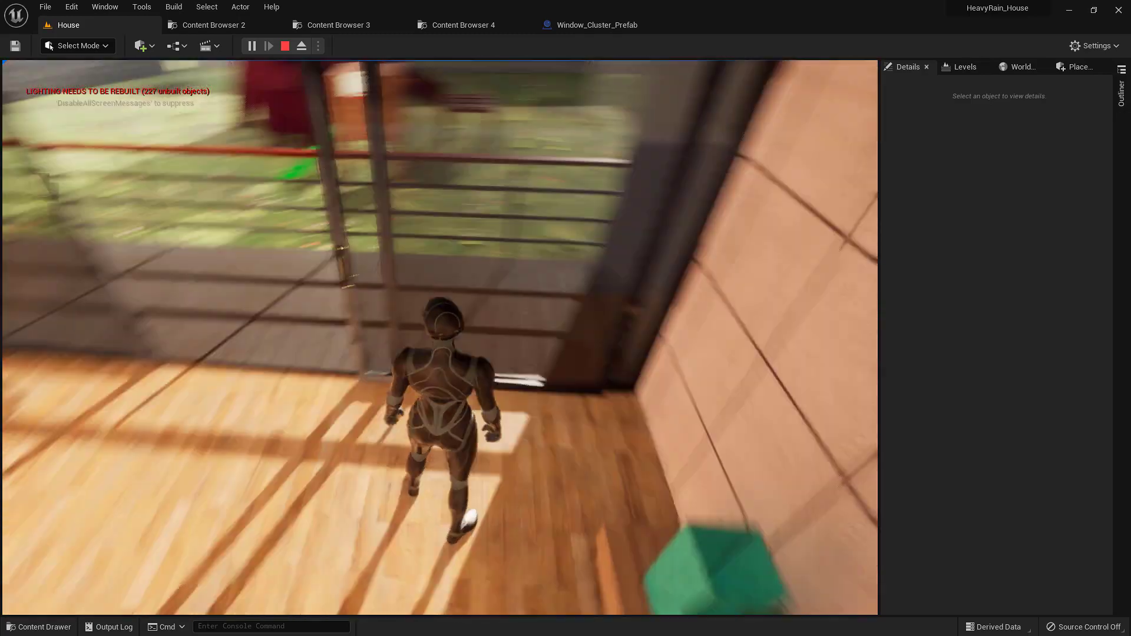
key("a")
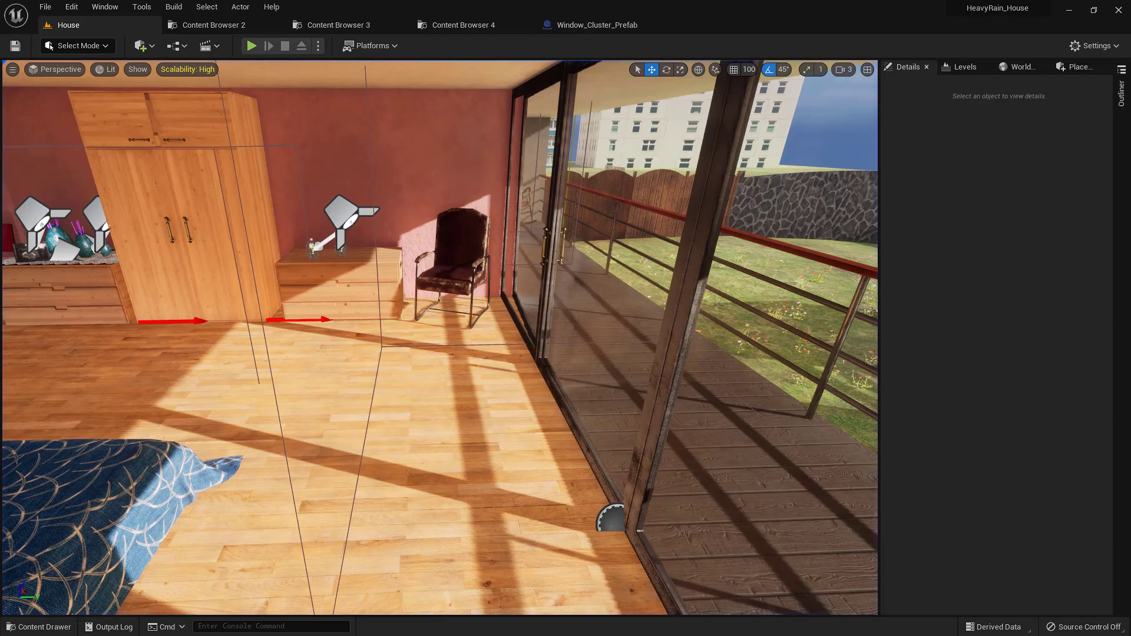
Step: Examine the house's balcony windows and ground-floor windows from outside
key("s")
key("d")
right_click_drag(441, 338, 301, 365)
key("s")
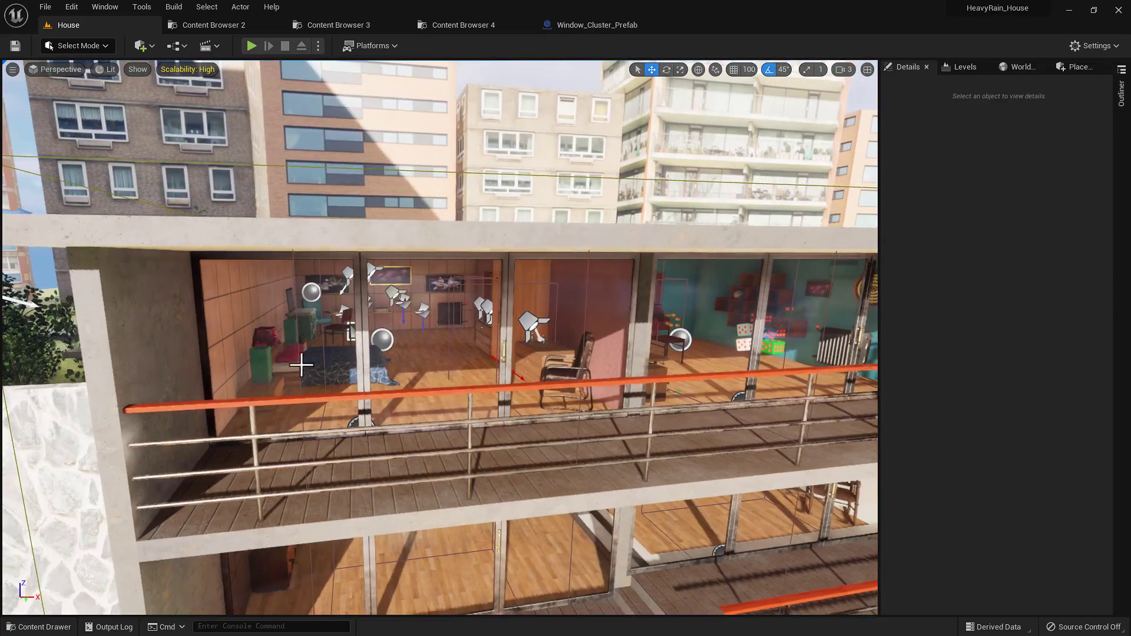
right_click_drag(518, 384, 584, 358)
key("w")
key("s")
key("s")
right_click_drag(456, 384, 443, 361)
key("w")
middle_click_drag(459, 375, 453, 348)
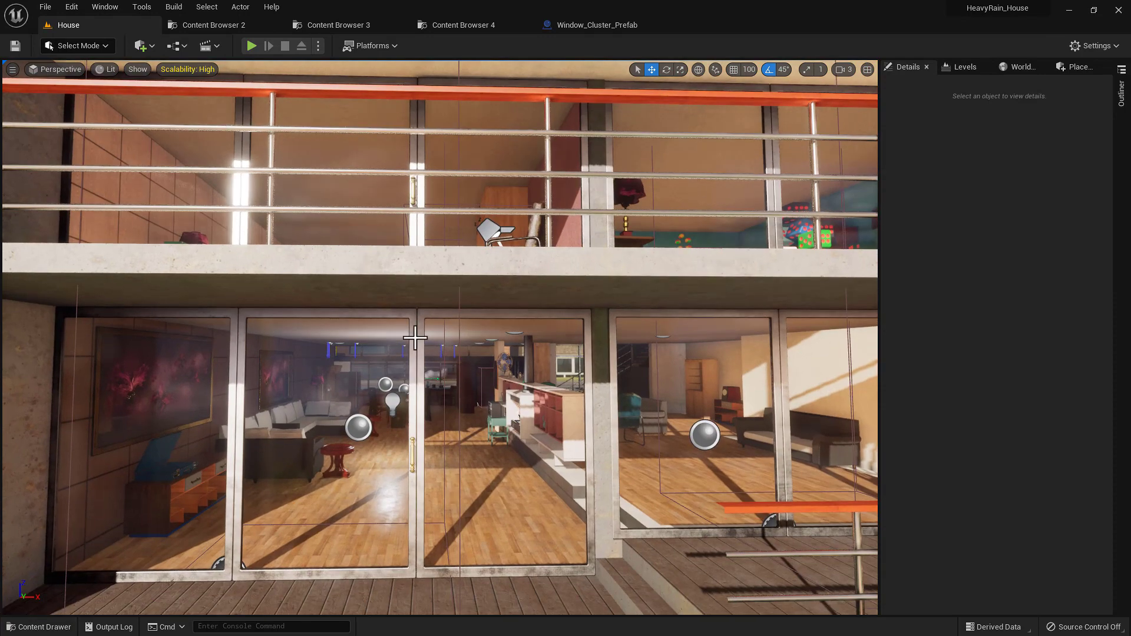
Step: Select the ground-floor sliding window Wall_Plain_2m_a62 and inspect its components and trigger box up close
left_click(415, 338)
right_click_drag(449, 395, 434, 420)
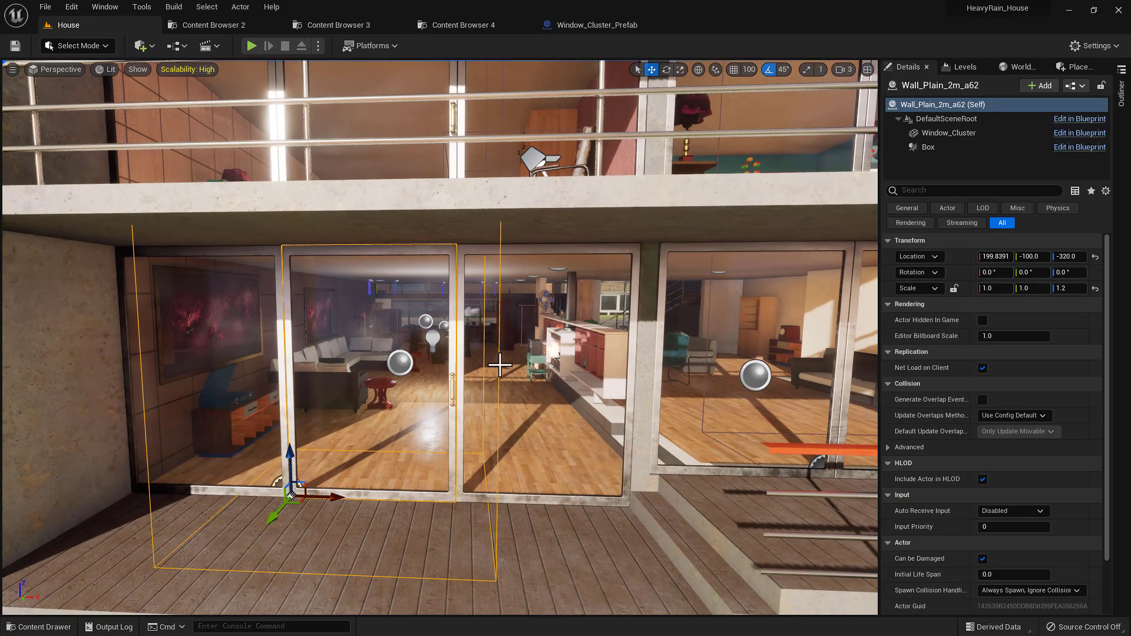
right_click_drag(499, 365, 483, 392)
key("w")
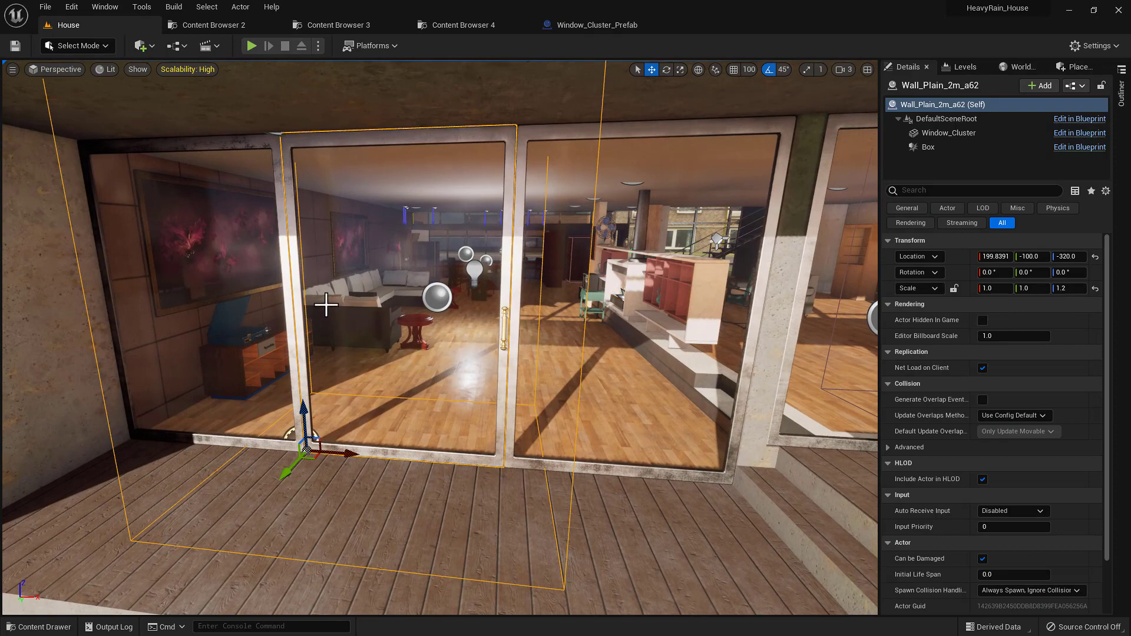
Step: Reset the scale of the fixed window Wall_Plain_2m_a61 to 1.0 and stretch its Z scale to about 1.2
left_click(253, 365)
right_click_drag(253, 365, 198, 349)
key("w")
key("s")
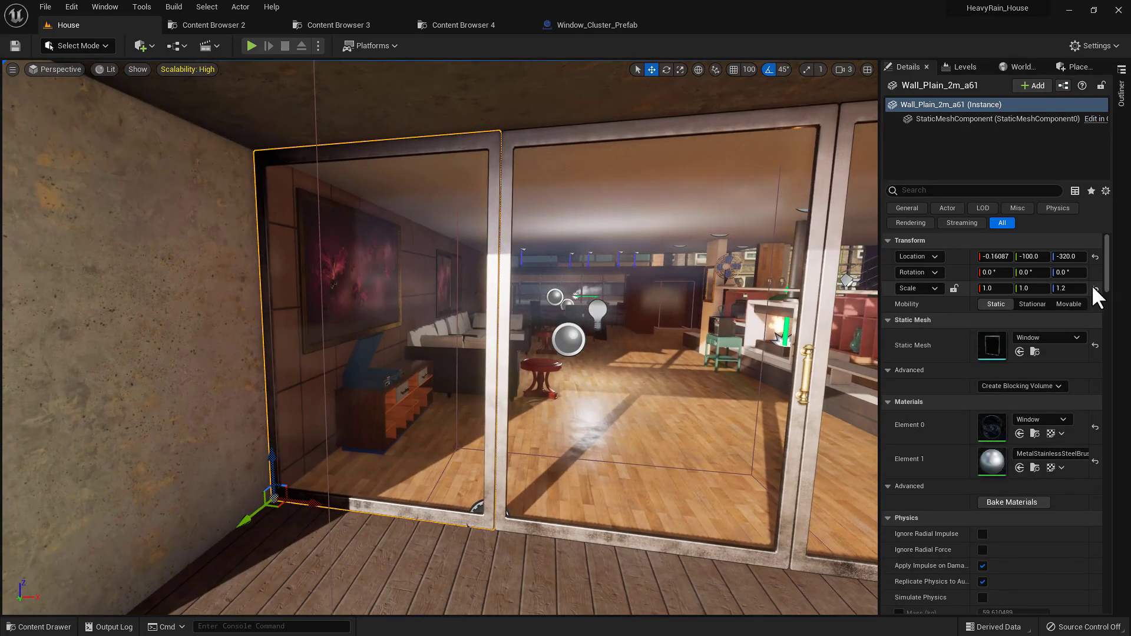
left_click(1094, 289)
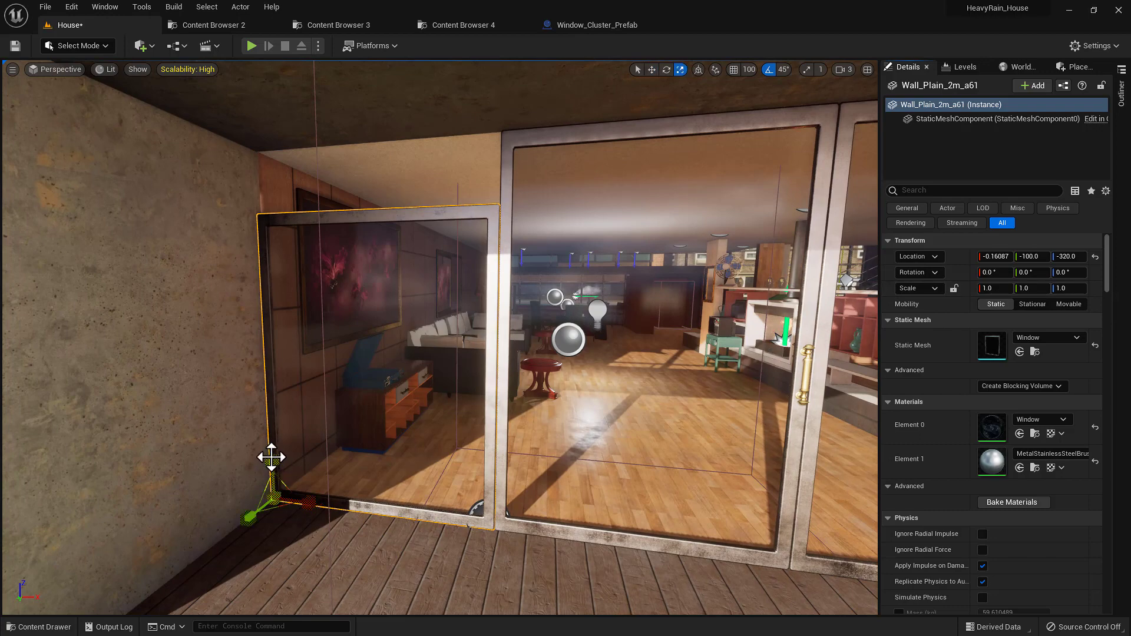
left_click_drag(271, 457, 271, 431)
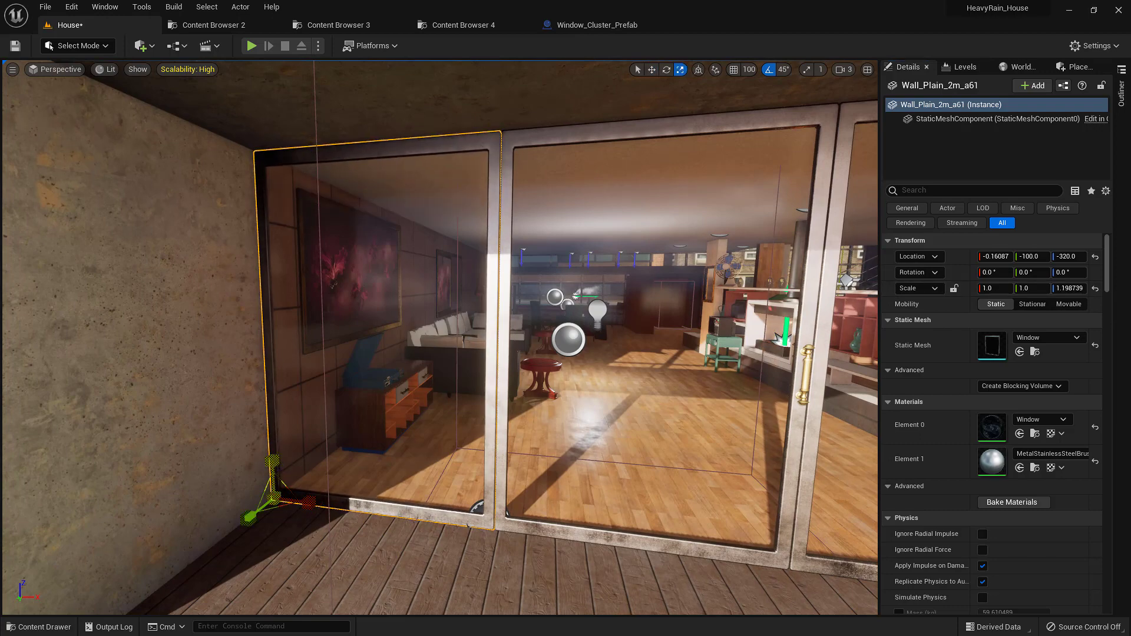
Step: Undo the stretch and the scale reset on the fixed window
right_click_drag(528, 405, 542, 404)
key("ctrl+z")
key("ctrl+z")
Step: Reset the scale of the ground-floor sliding window Wall_Plain_2m_a62 to 1.0
right_click_drag(557, 344, 598, 345)
left_click(552, 298)
key("s")
right_click_drag(492, 405, 463, 405)
right_click_drag(762, 378, 743, 378)
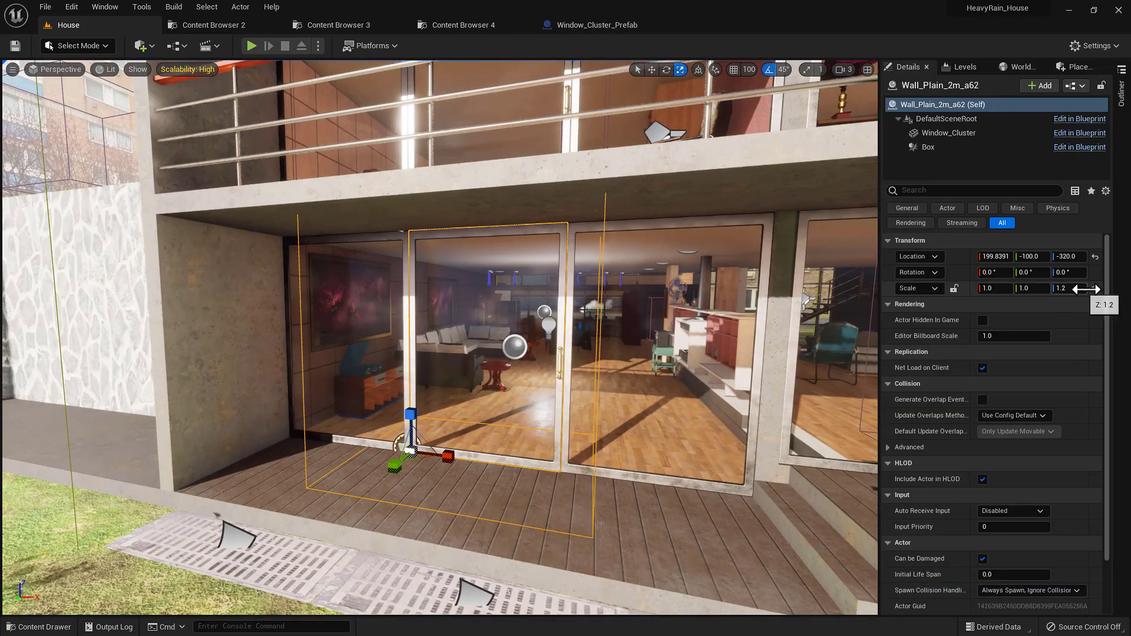
left_click(1096, 288)
scroll(510, 404, "up", 5)
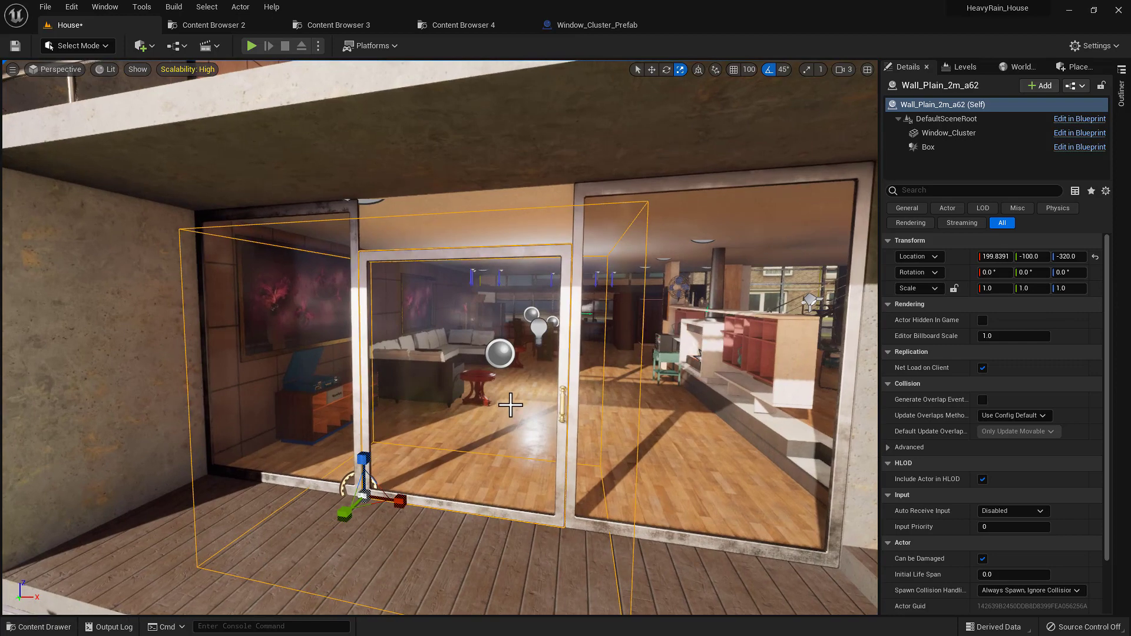
Step: Undo the scale reset on the ground-floor sliding window Wall_Plain_2m_a62
key("ctrl+z")
scroll(510, 405, "up", 5)
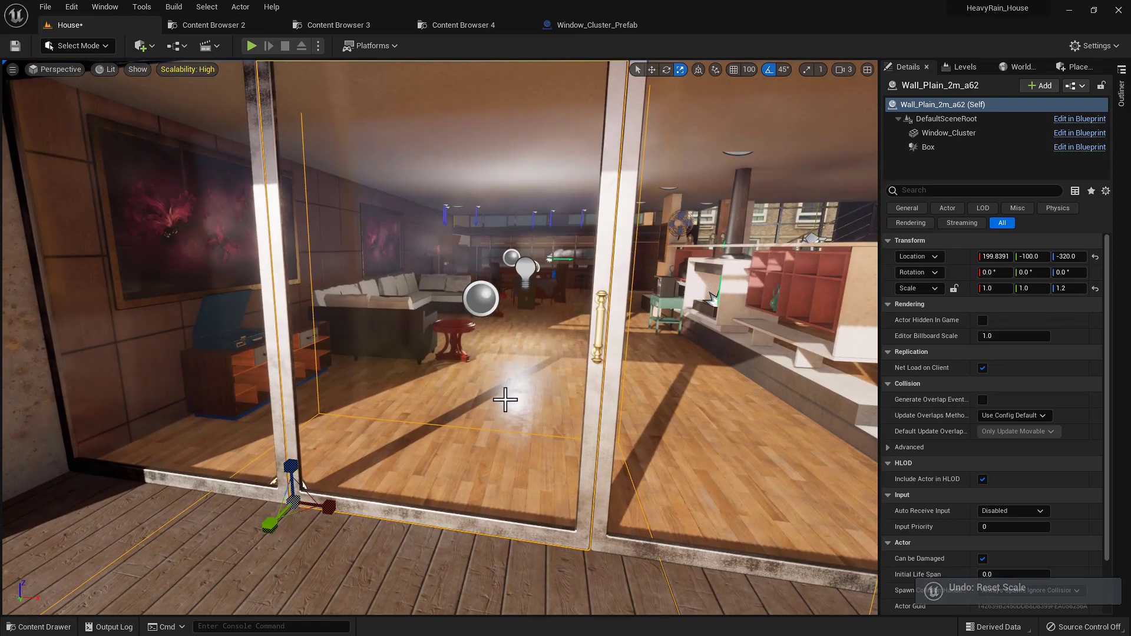
Step: Play the level full screen and walk the character up to the ground-floor sliding window
key("alt+p")
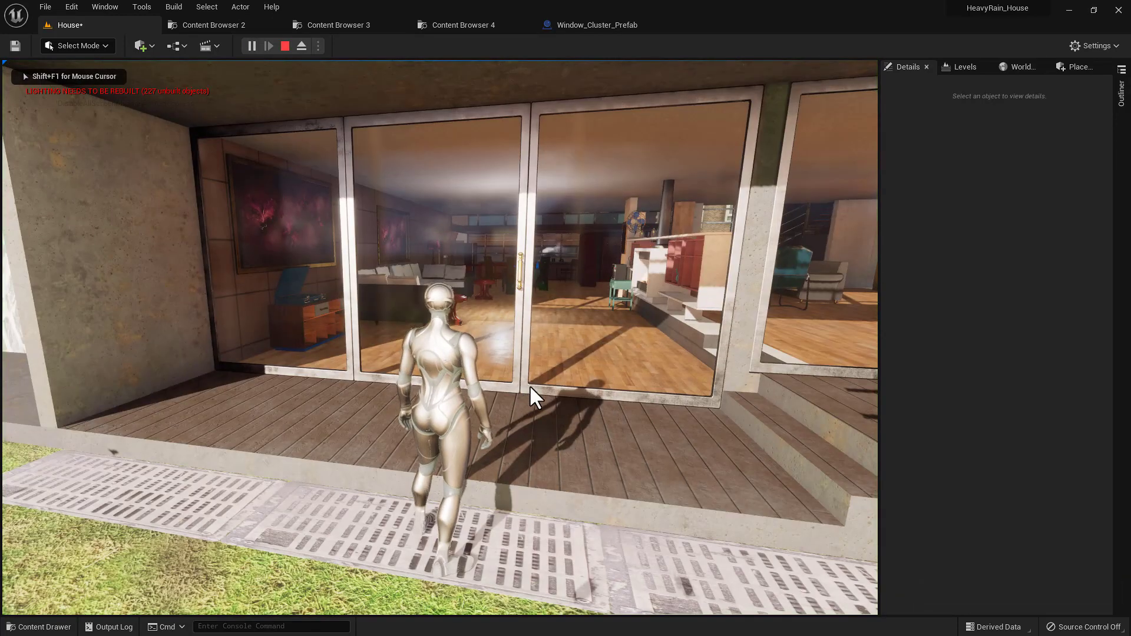
key("F11")
key("w")
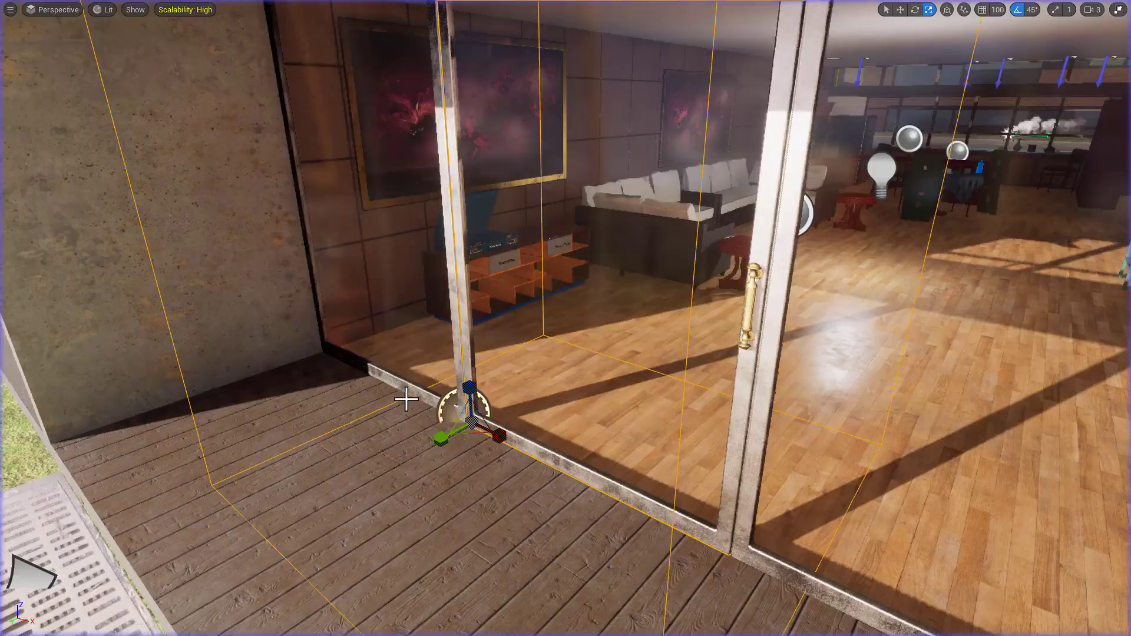
Step: Remove the steam effect at the glass door of the bathroom shower
key("w")
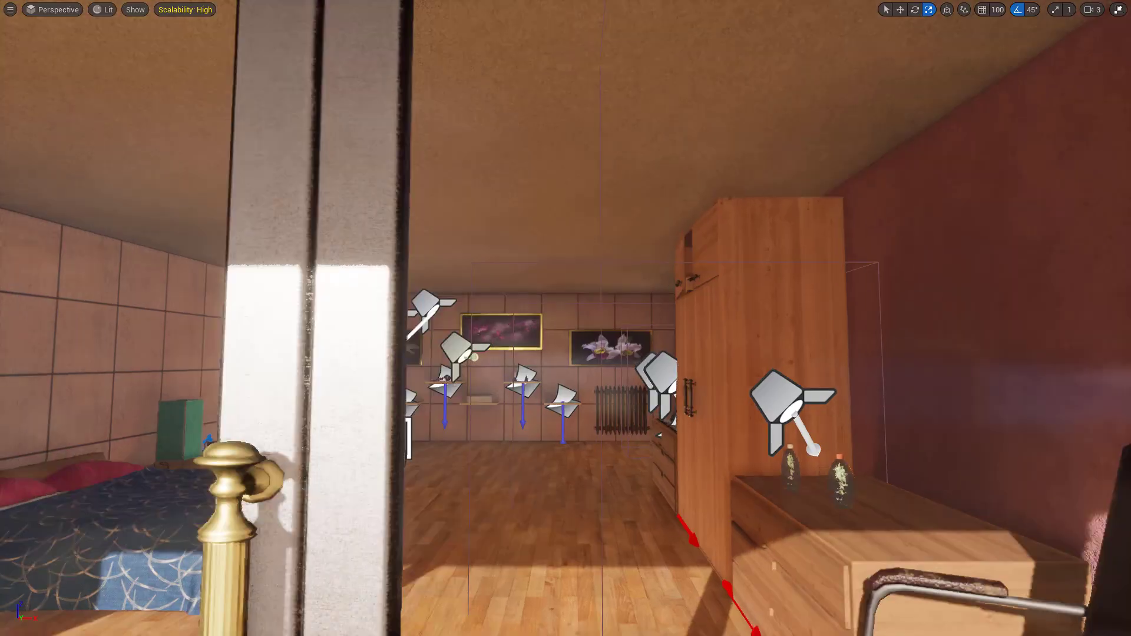
key("w")
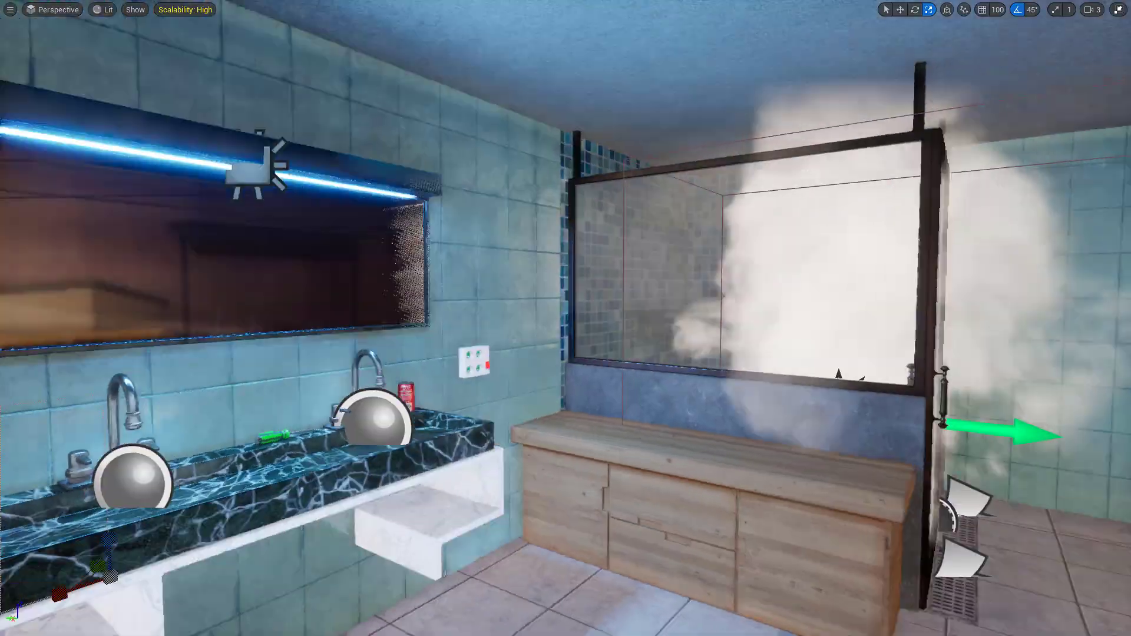
key("w")
key("a")
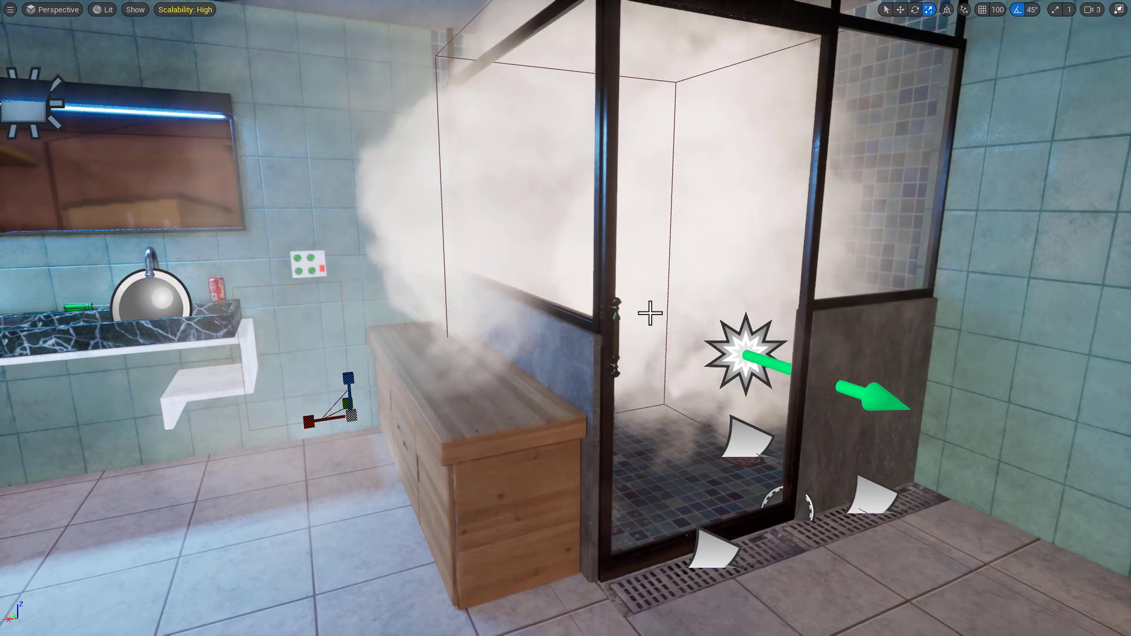
left_click(746, 354)
key("s")
right_click_drag(746, 354, 769, 355)
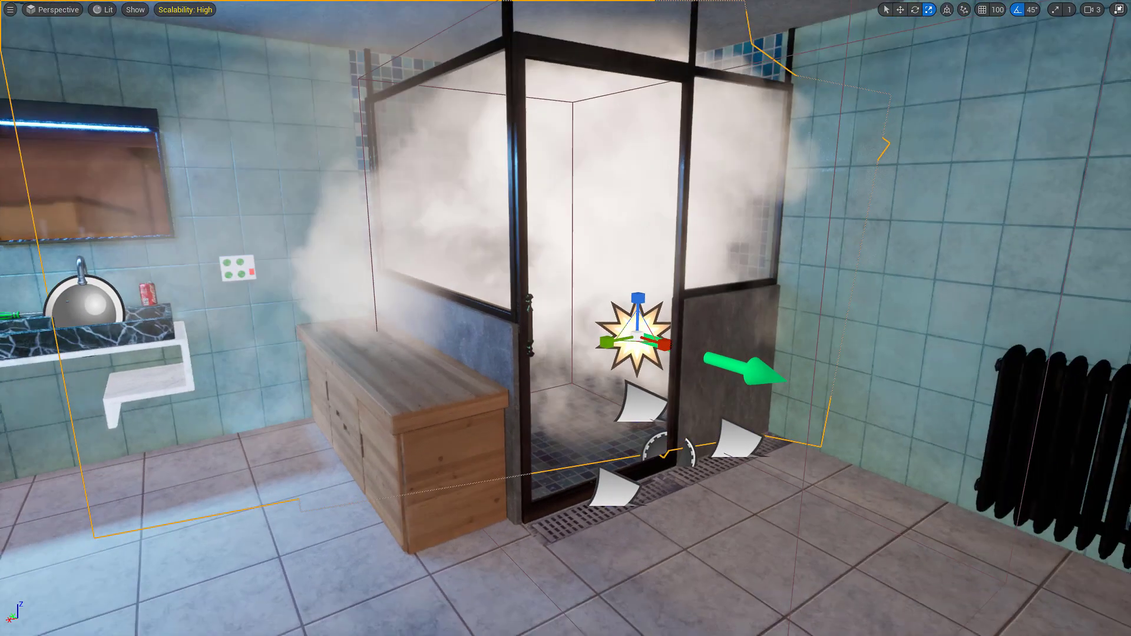
key("Delete")
Step: Select the bathroom shower's glass door and inspect the shower enclosure from the front
left_click(607, 282)
key("w")
right_click_drag(606, 283, 607, 269)
right_click_drag(542, 381, 579, 383)
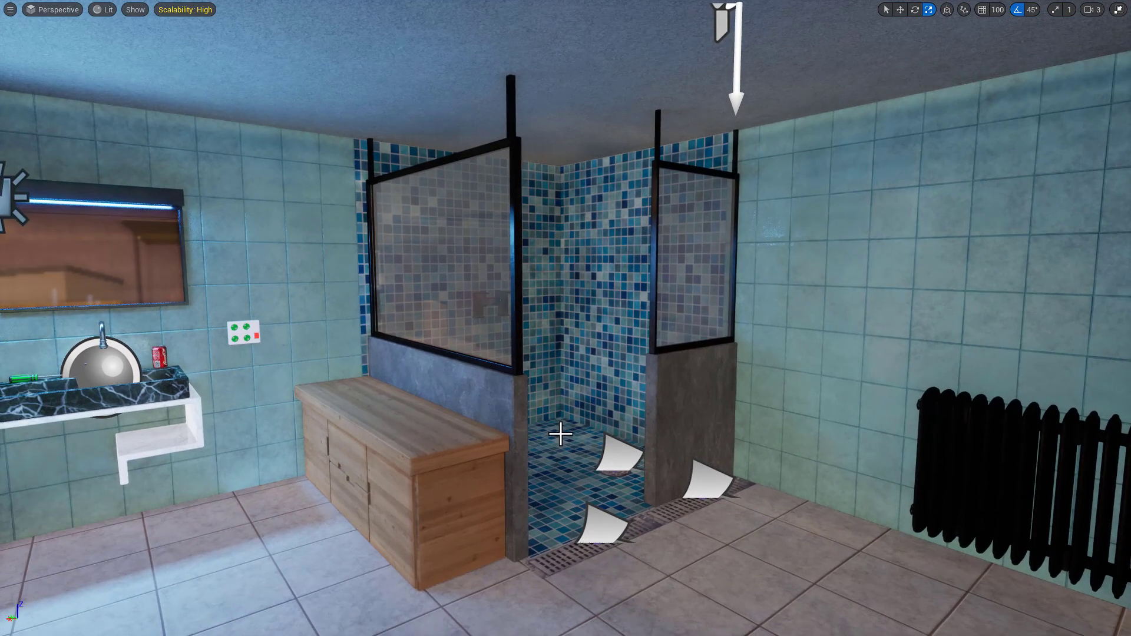
scroll(528, 391, "up", 3)
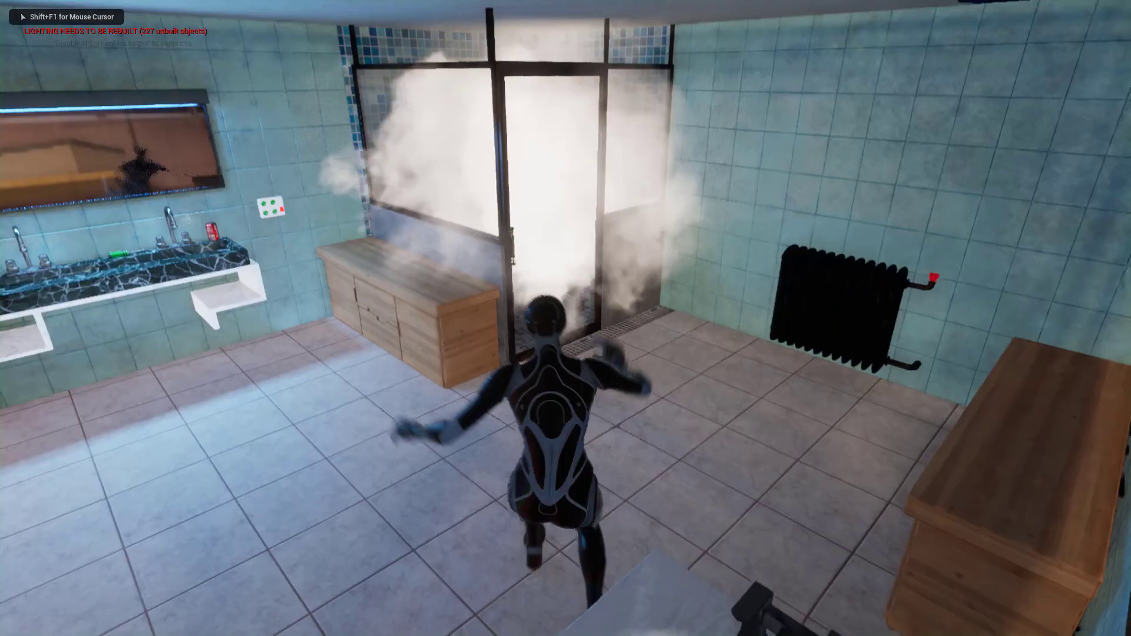
Step: Play-test the shower door by walking the character up to it, stop the play session and leave full-screen view
key("w")
key("w")
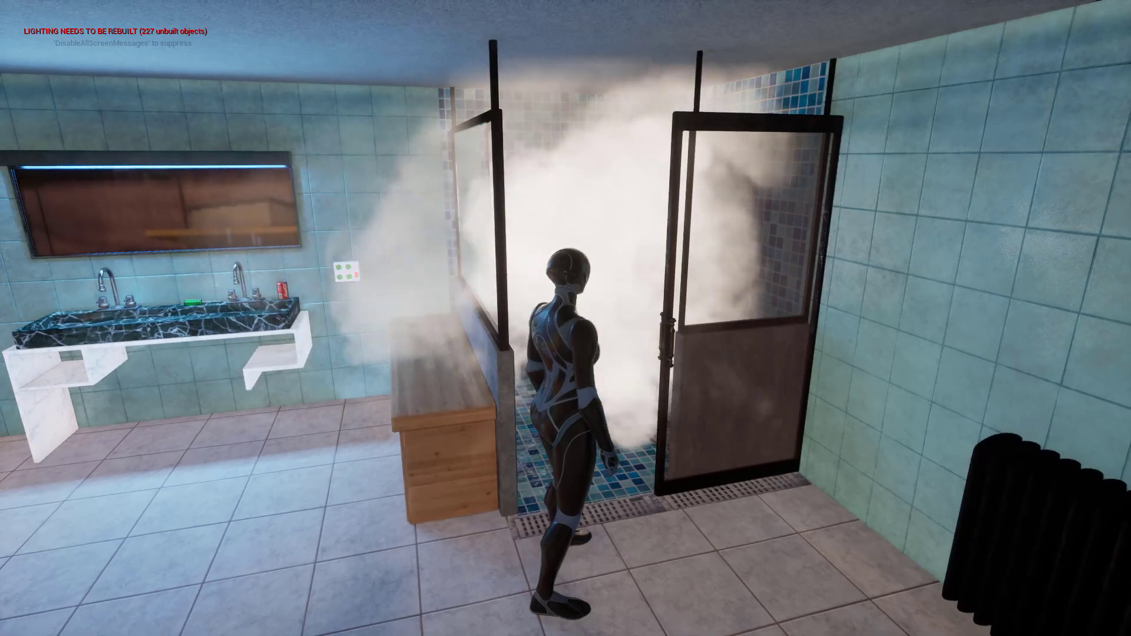
key("Escape")
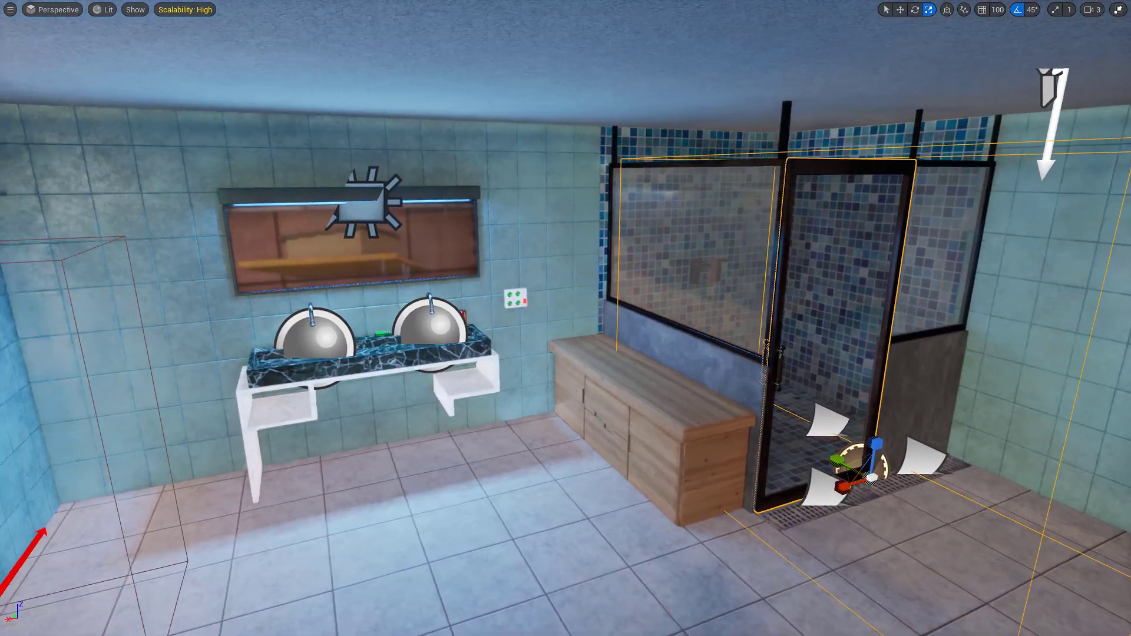
key("F11")
key("w")
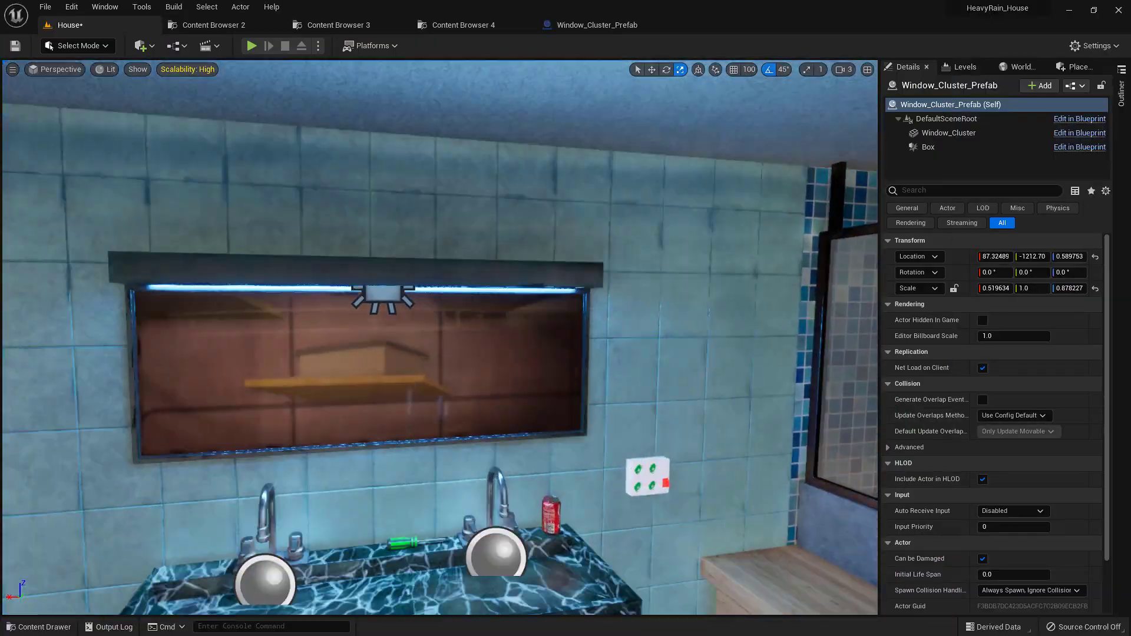